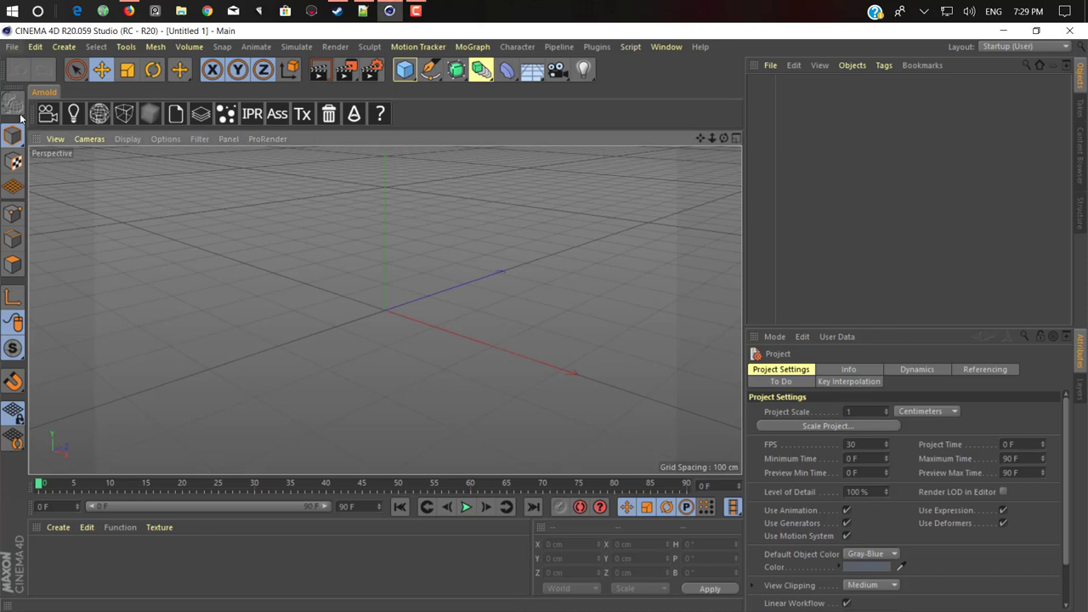
Step: Open the 1.c4d scene from the Desktop folder
{"action": "left_click", "coordinate": [13, 47]}
{"action": "left_click", "coordinate": [33, 82]}
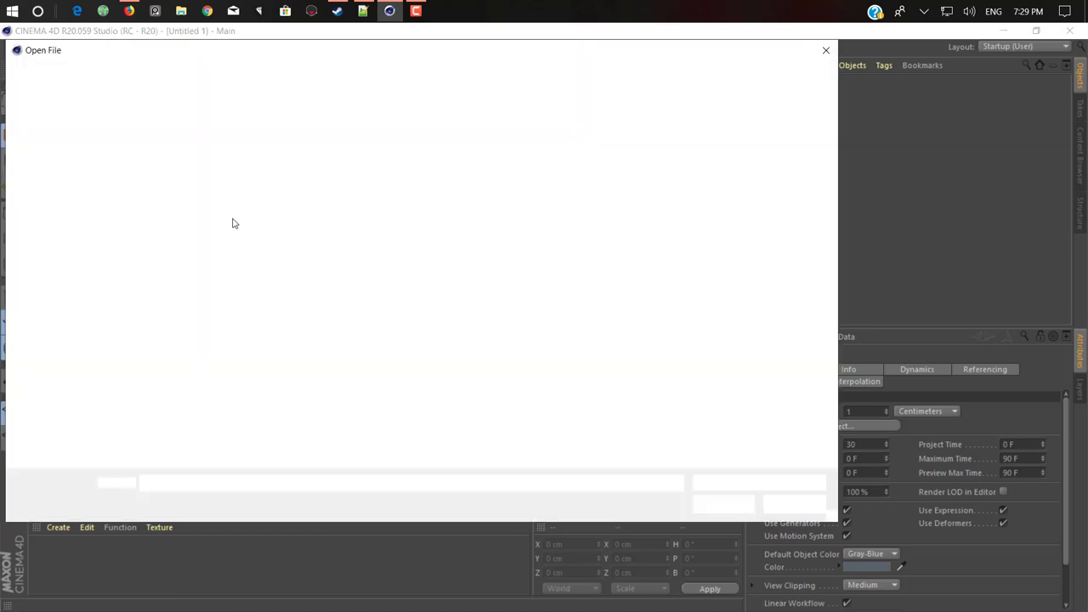
{"action": "scroll", "coordinate": [464, 319], "scroll_direction": "down", "scroll_amount": 5}
{"action": "scroll", "coordinate": [464, 319], "scroll_direction": "up", "scroll_amount": 3}
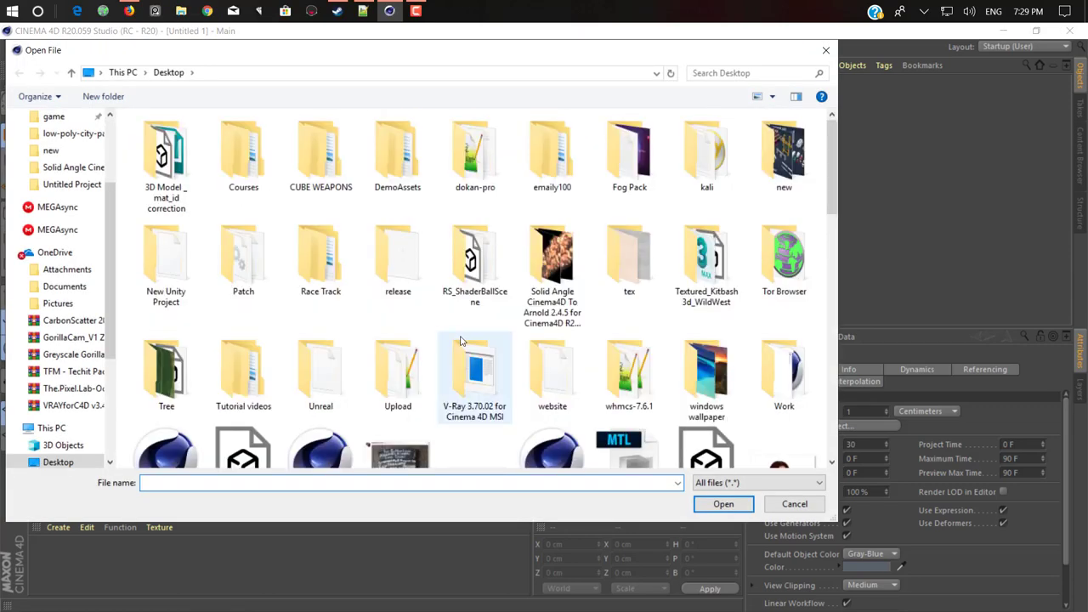
{"action": "scroll", "coordinate": [464, 319], "scroll_direction": "down", "scroll_amount": 1}
{"action": "double_click", "coordinate": [158, 295]}
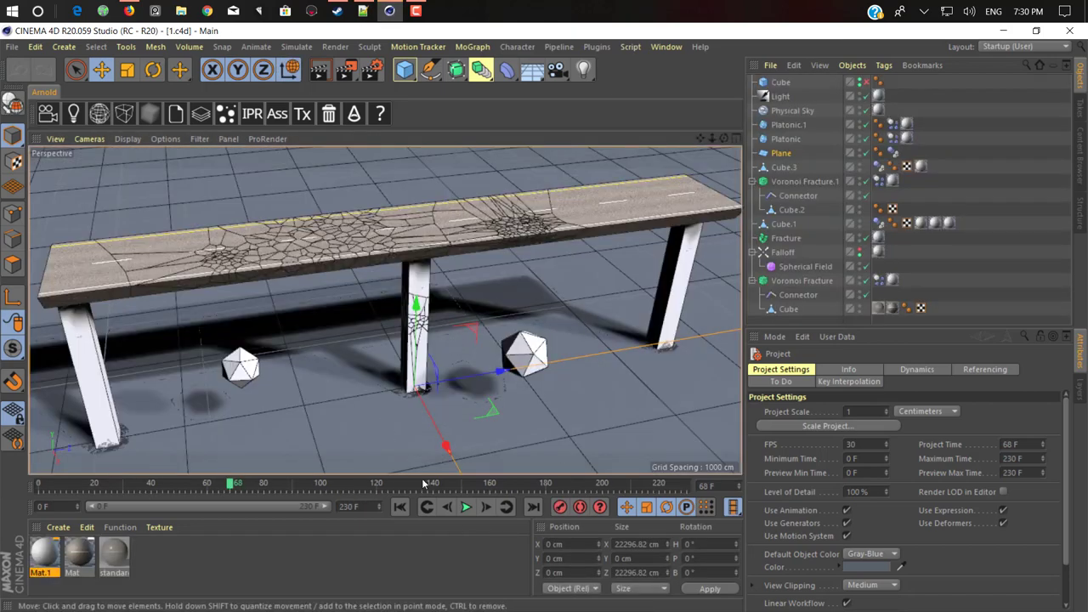
Step: Play the bridge destruction from the first frame, pause at frame 44 and examine the broken road around the falling ball
{"action": "left_click", "coordinate": [399, 507]}
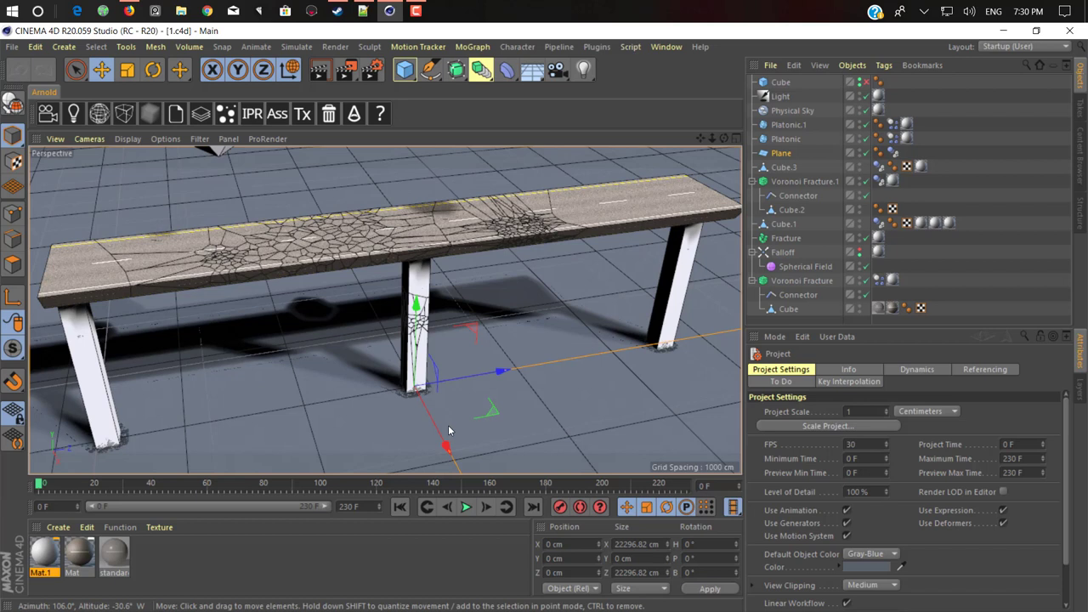
{"action": "left_click", "coordinate": [468, 508]}
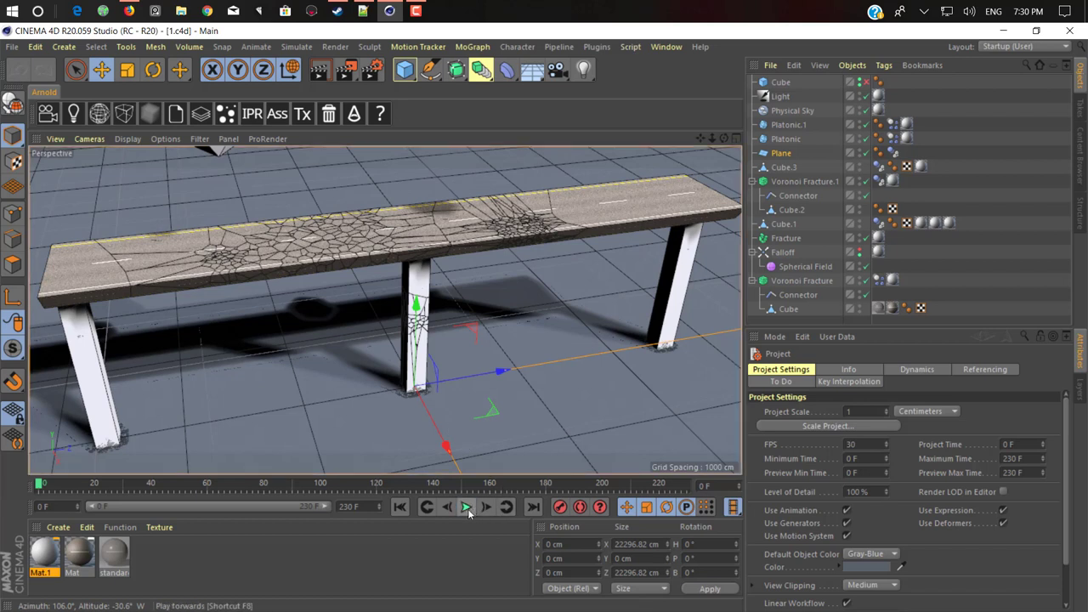
{"action": "left_click", "coordinate": [466, 508]}
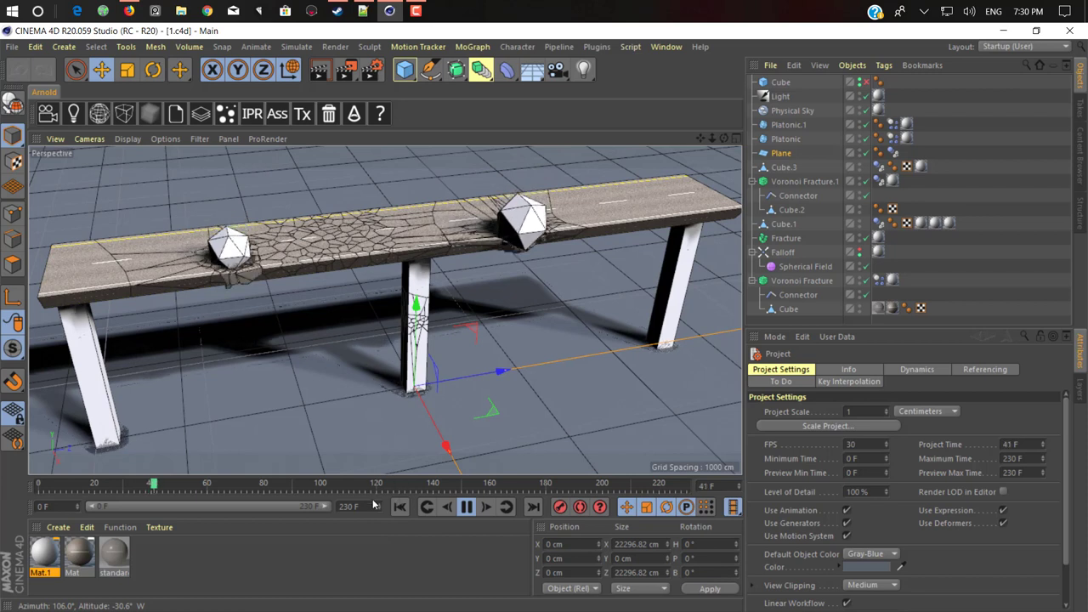
{"action": "left_click", "coordinate": [465, 506]}
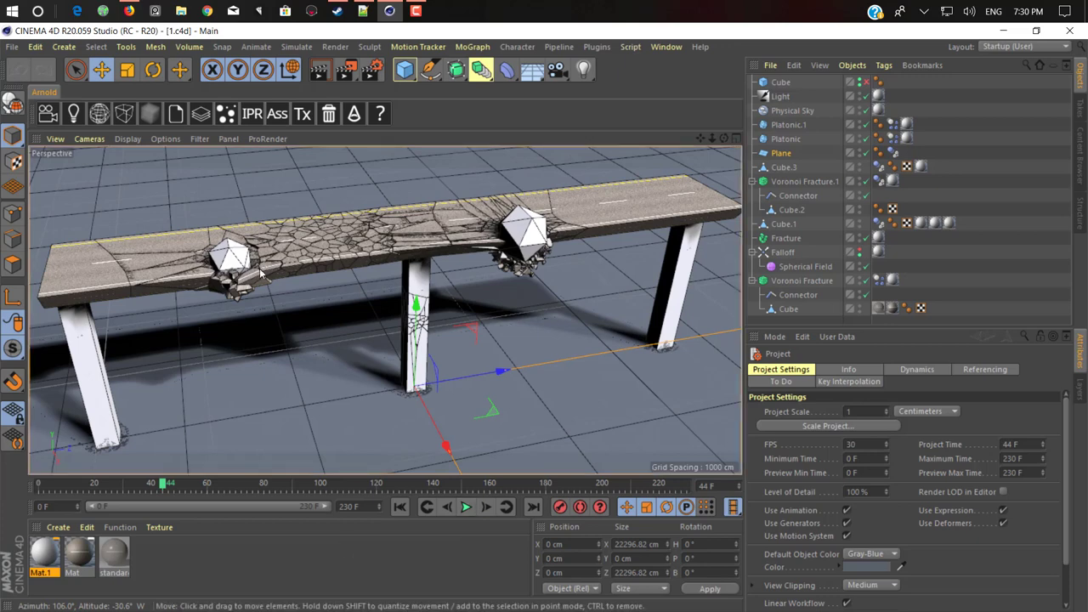
{"action": "left_click_drag", "start_coordinate": [253, 379], "coordinate": [244, 206], "text": "alt"}
{"action": "scroll", "coordinate": [202, 230], "scroll_direction": "up", "scroll_amount": 4}
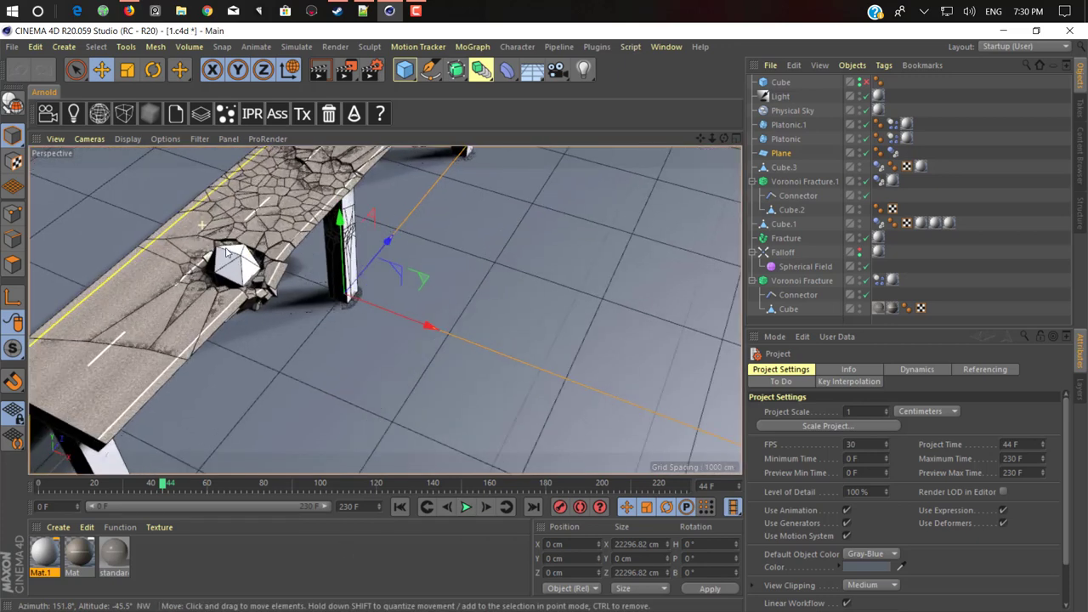
{"action": "scroll", "coordinate": [244, 280], "scroll_direction": "up", "scroll_amount": 2}
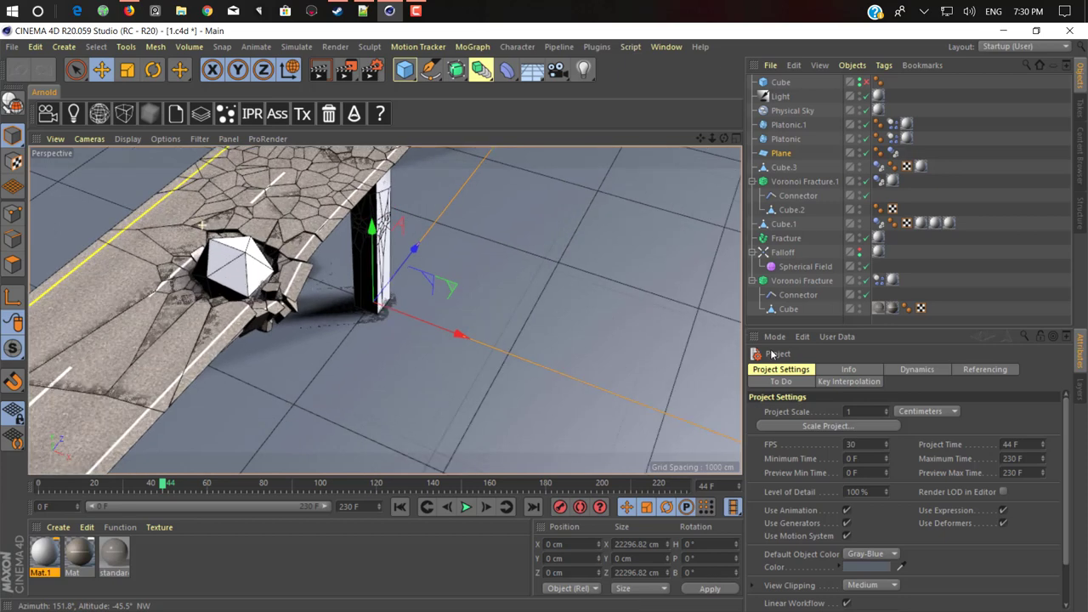
{"action": "right_click_drag", "start_coordinate": [280, 331], "coordinate": [1, 78], "text": "alt"}
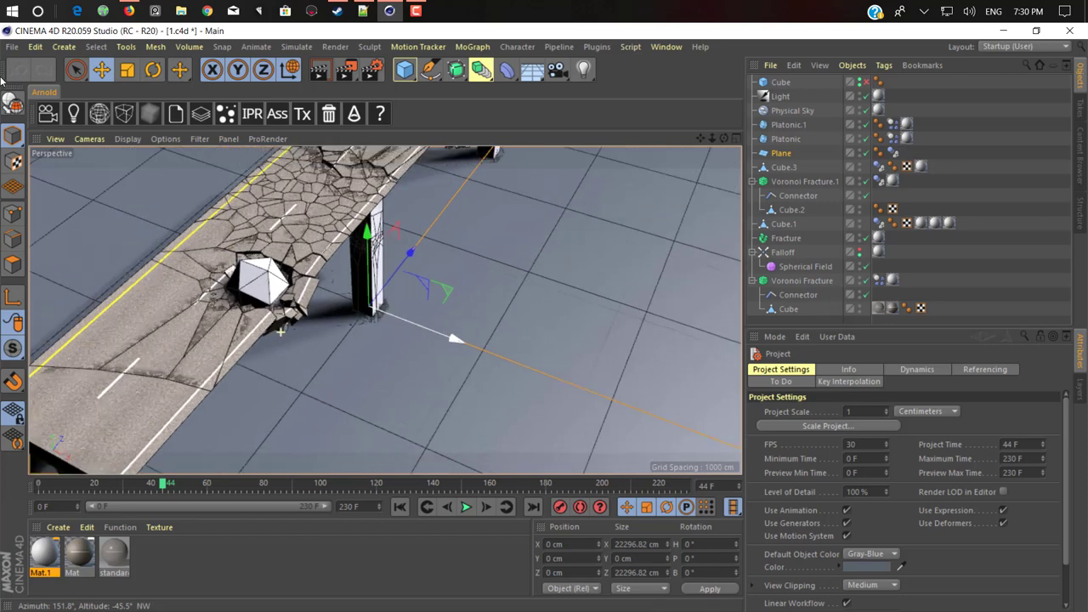
Step: Create a new project and add a cube stretched to about 1482 cm along Z
{"action": "left_click", "coordinate": [13, 46]}
{"action": "left_click", "coordinate": [28, 60]}
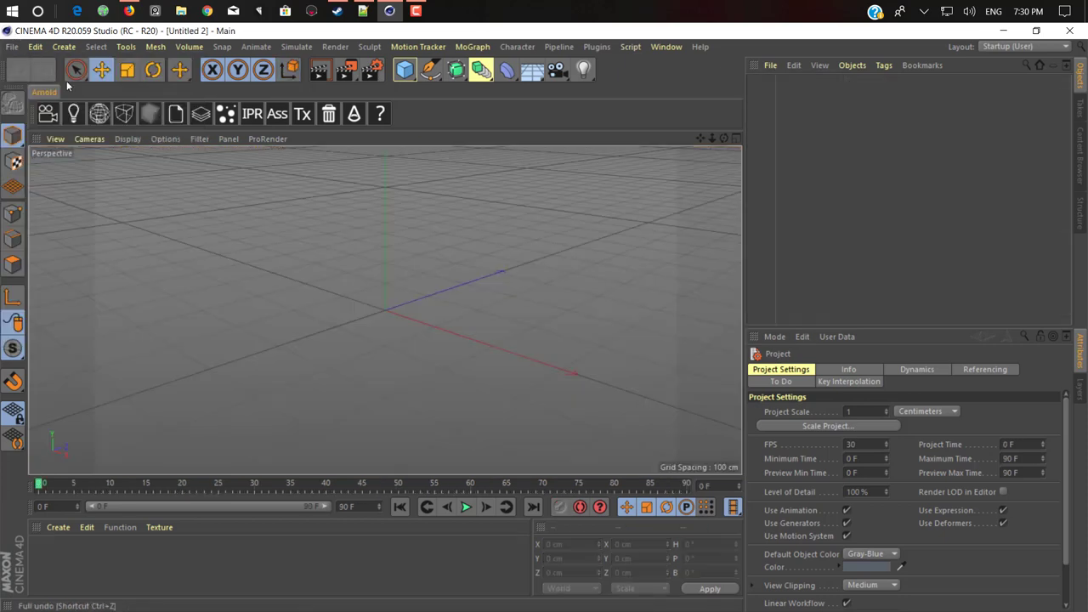
{"action": "left_click_drag", "start_coordinate": [270, 317], "coordinate": [440, 316], "text": "alt"}
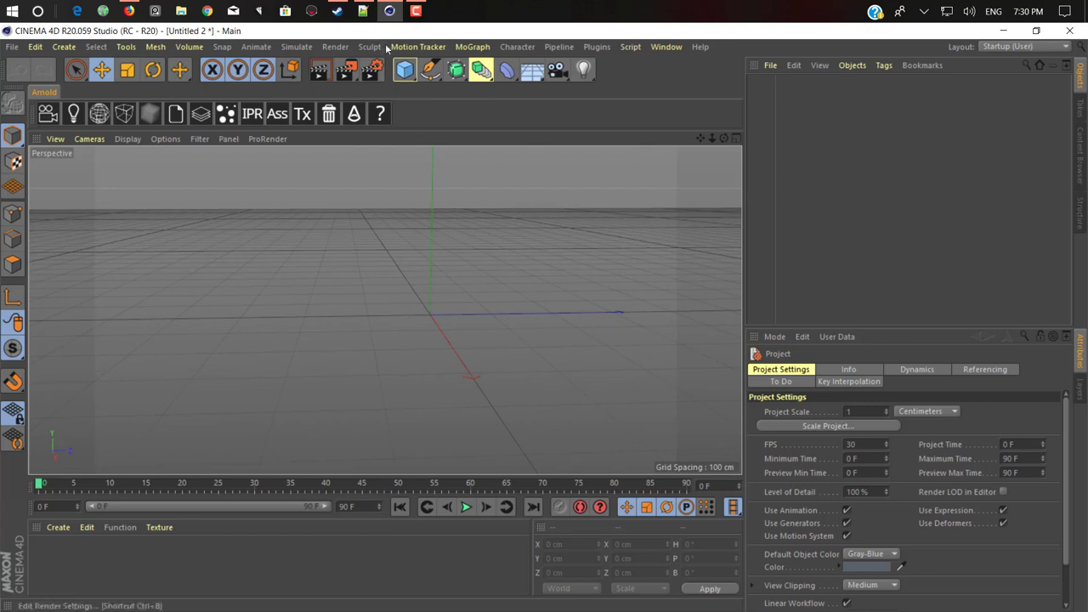
{"action": "left_click", "coordinate": [400, 72]}
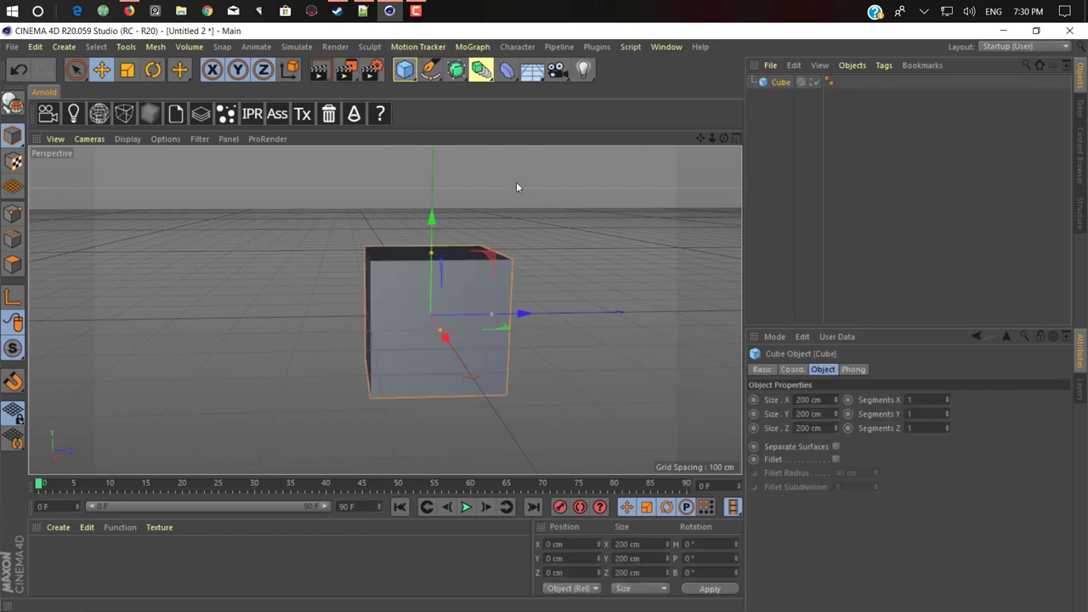
{"action": "left_click_drag", "start_coordinate": [491, 316], "coordinate": [720, 319]}
{"action": "key", "text": "ctrl+z"}
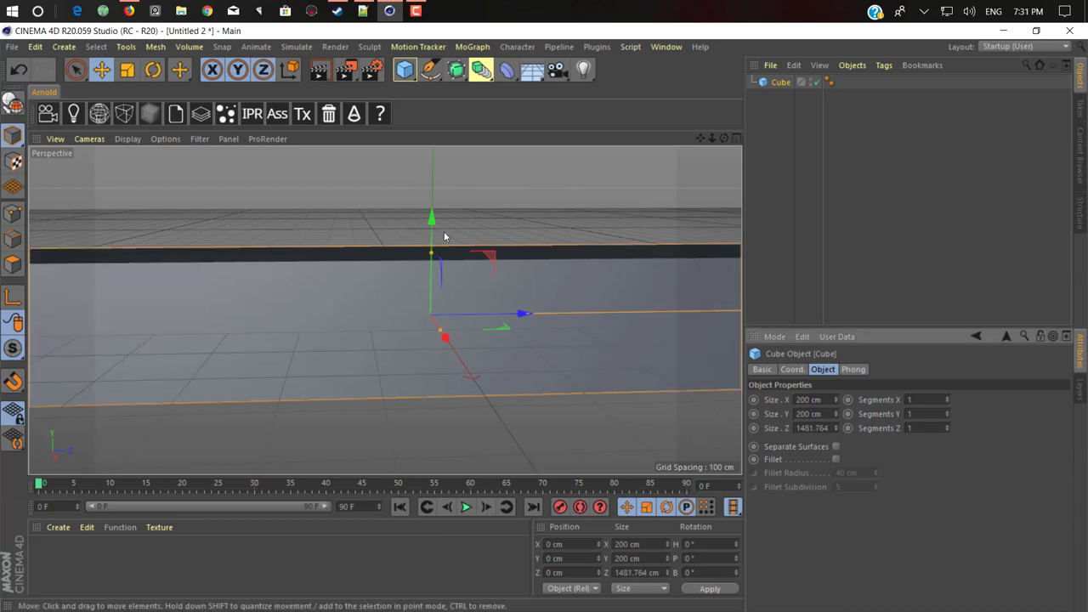
Step: Reshape the cube into a flat slab about 264 cm wide, 40 cm thick and 1580 cm long
{"action": "left_click_drag", "start_coordinate": [432, 254], "coordinate": [508, 274]}
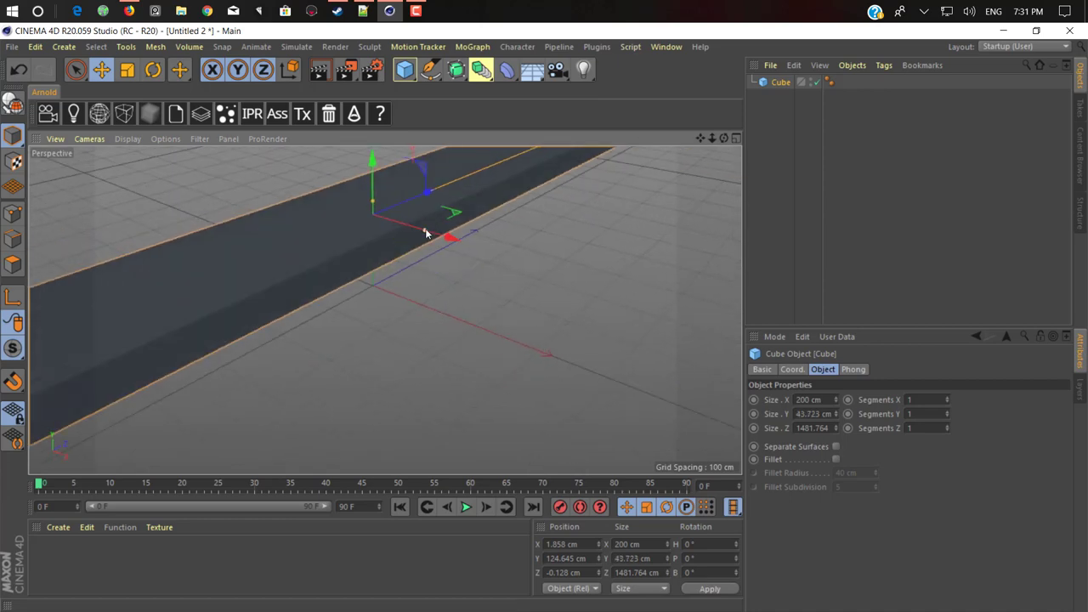
{"action": "left_click_drag", "start_coordinate": [427, 233], "coordinate": [443, 241]}
{"action": "left_click_drag", "start_coordinate": [372, 201], "coordinate": [376, 205]}
{"action": "left_click_drag", "start_coordinate": [367, 255], "coordinate": [257, 274], "text": "alt"}
{"action": "scroll", "coordinate": [362, 251], "scroll_direction": "down", "scroll_amount": 4}
{"action": "middle_click_drag", "start_coordinate": [351, 273], "coordinate": [345, 290], "text": "alt"}
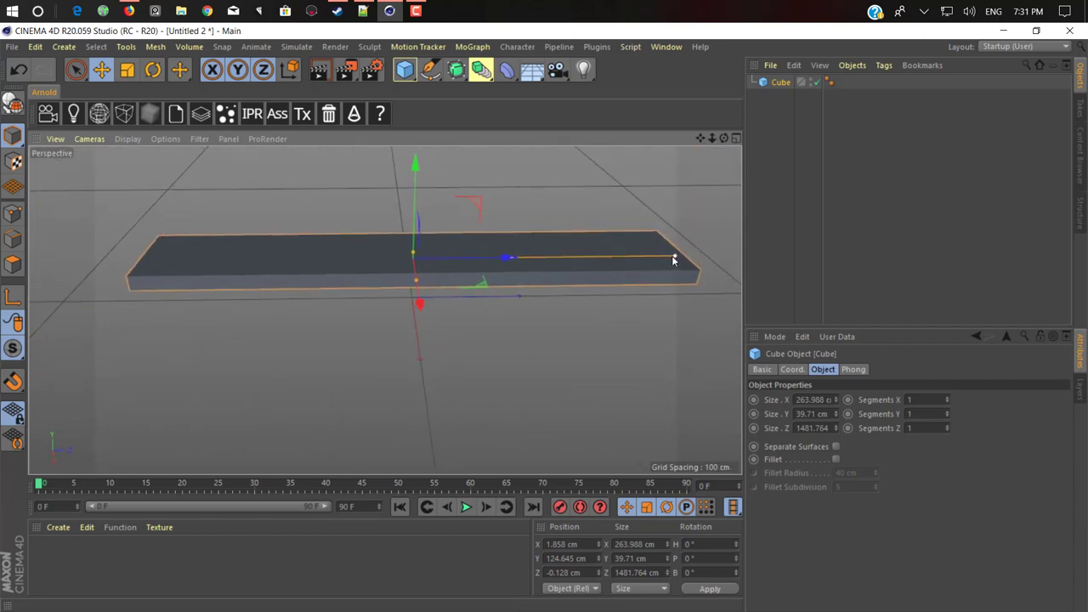
{"action": "left_click_drag", "start_coordinate": [691, 256], "coordinate": [695, 255]}
Step: Add a second cube at the origin and raise the slab above it to a Y position of about 426 cm
{"action": "left_click_drag", "start_coordinate": [500, 263], "coordinate": [425, 113], "text": "alt"}
{"action": "left_click", "coordinate": [407, 74]}
{"action": "left_click", "coordinate": [399, 259]}
{"action": "middle_click_drag", "start_coordinate": [413, 270], "coordinate": [400, 357], "text": "alt"}
{"action": "scroll", "coordinate": [404, 332], "scroll_direction": "down", "scroll_amount": 2}
{"action": "left_click", "coordinate": [403, 366]}
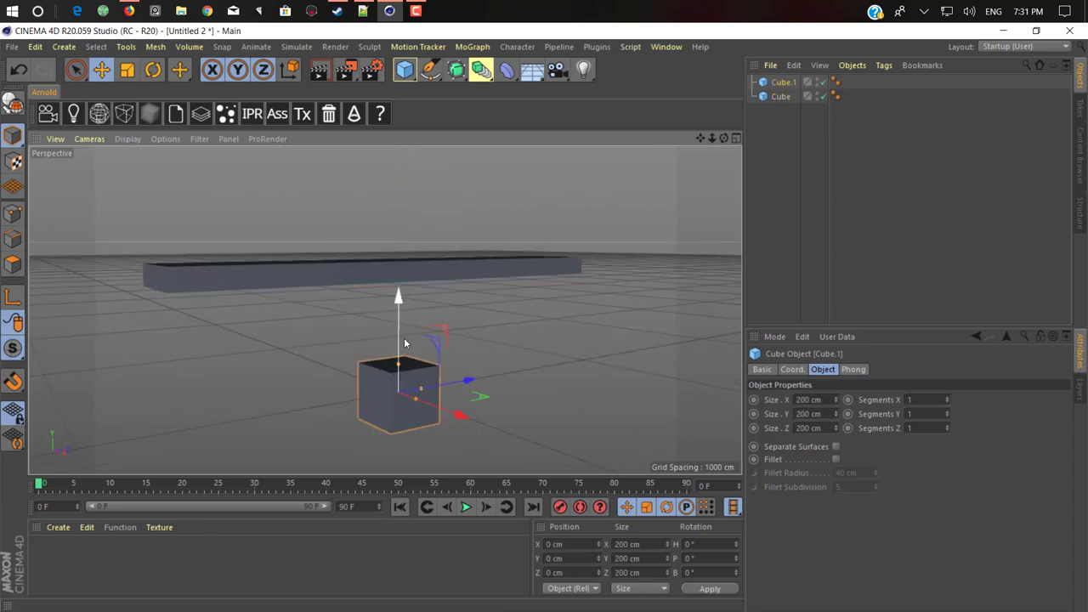
Step: Reshape the second cube into a pillar about 88 cm by 553 cm by 101 cm beneath the middle of the slab
{"action": "left_click_drag", "start_coordinate": [398, 364], "coordinate": [403, 297]}
{"action": "left_click_drag", "start_coordinate": [466, 339], "coordinate": [419, 392]}
{"action": "left_click", "coordinate": [515, 319]}
{"action": "key", "text": "ctrl+z"}
{"action": "key", "text": "t"}
{"action": "key", "text": "e"}
{"action": "mouse_move", "coordinate": [418, 285]}
{"action": "left_mouse_down"}
{"action": "mouse_move", "coordinate": [425, 228]}
{"action": "mouse_move", "coordinate": [429, 277]}
{"action": "left_mouse_up"}
Step: Lower the pillar to a Y position of about 117 cm so its top meets the slab's underside
{"action": "scroll", "coordinate": [431, 278], "scroll_direction": "up", "scroll_amount": 5}
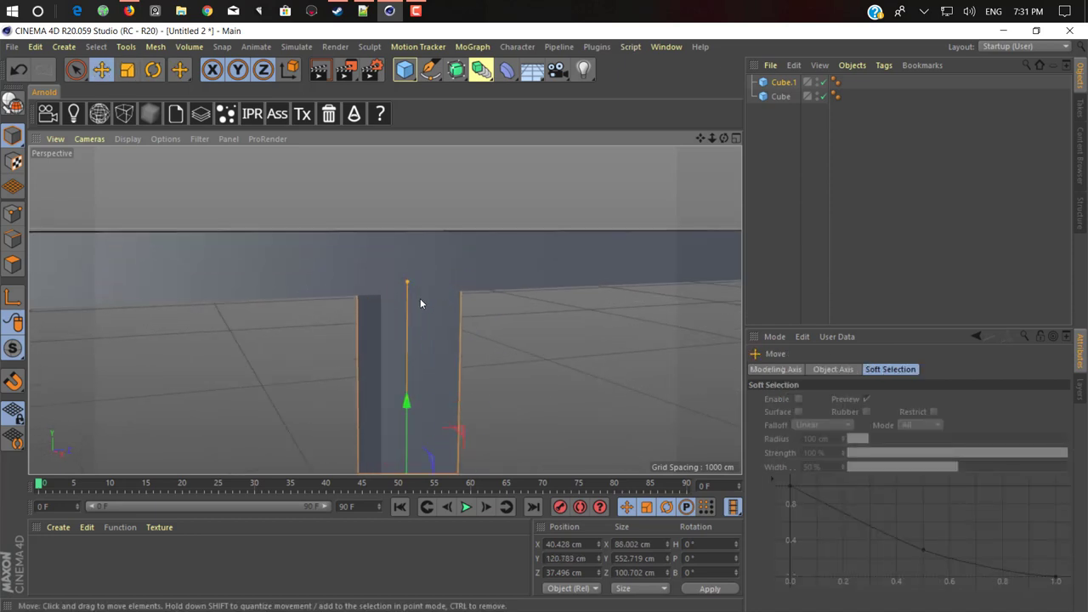
{"action": "middle_click_drag", "start_coordinate": [420, 299], "coordinate": [444, 179], "text": "alt"}
{"action": "left_click_drag", "start_coordinate": [427, 251], "coordinate": [455, 260], "text": "alt"}
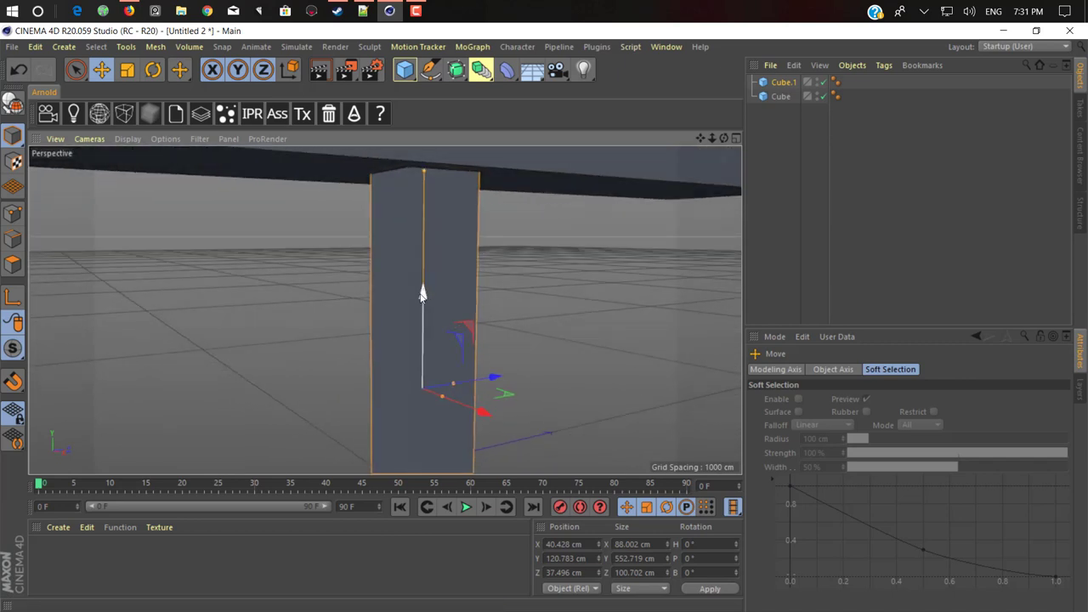
{"action": "left_click_drag", "start_coordinate": [423, 294], "coordinate": [423, 298]}
{"action": "scroll", "coordinate": [471, 263], "scroll_direction": "down", "scroll_amount": 5}
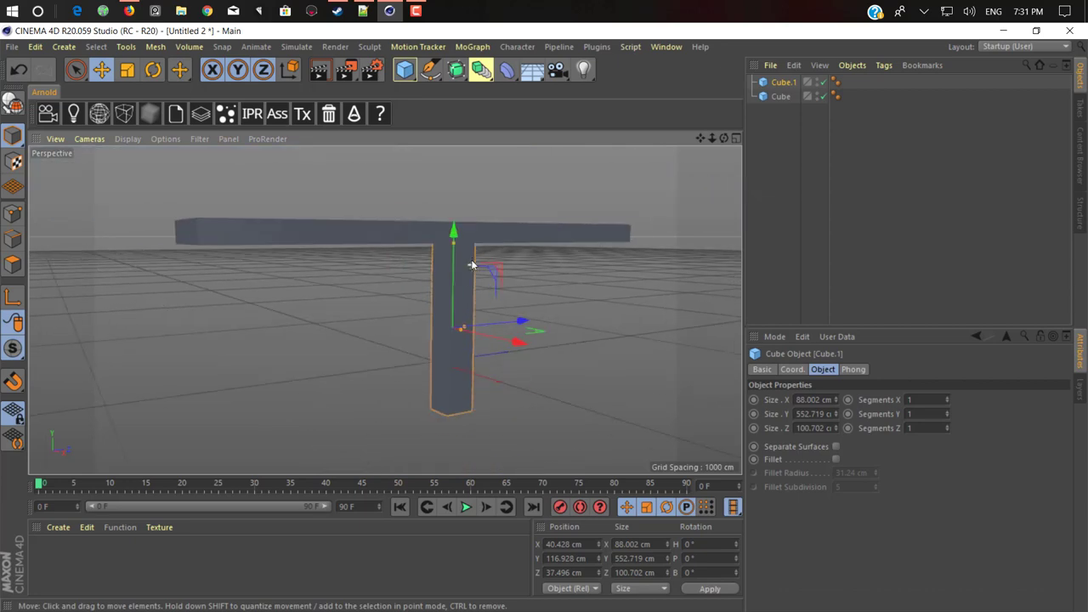
Step: Copy the pillar along Z to about -726 cm and 1731 cm, and delete the extra copy beside the middle pillar
{"action": "left_click_drag", "start_coordinate": [478, 238], "coordinate": [490, 311], "text": "alt"}
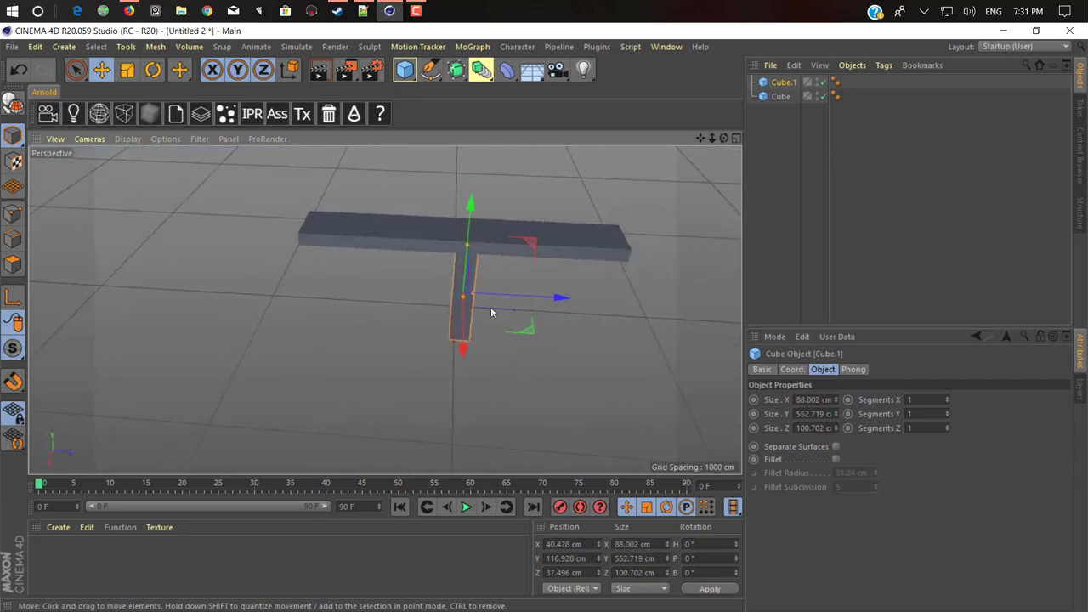
{"action": "left_click_drag", "start_coordinate": [557, 299], "coordinate": [807, 313], "text": "ctrl"}
{"action": "middle_click_drag", "start_coordinate": [478, 313], "coordinate": [284, 298], "text": "alt"}
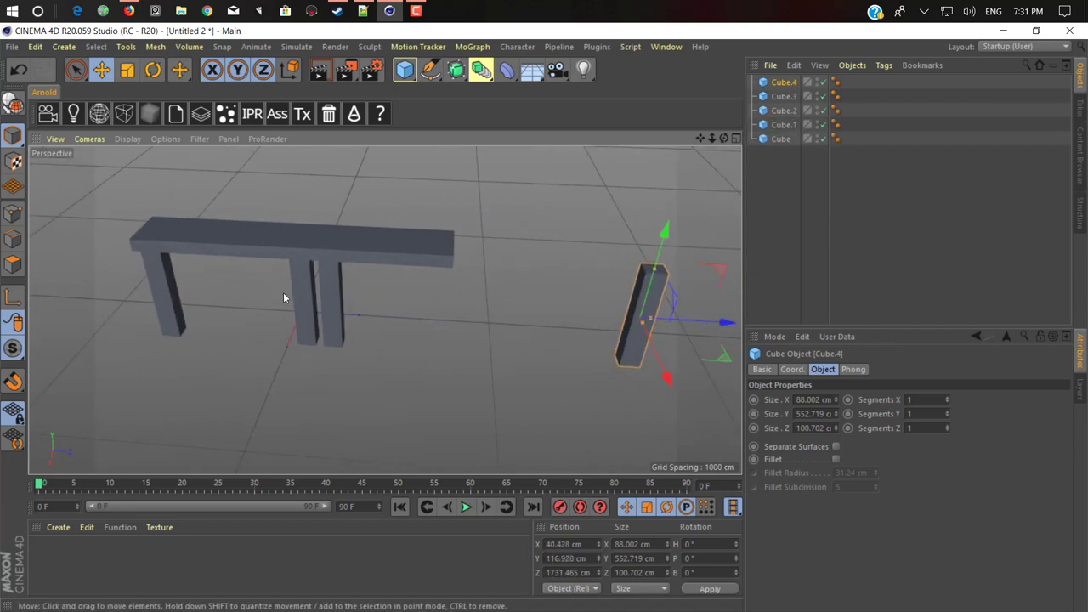
{"action": "left_click", "coordinate": [336, 302]}
{"action": "key", "text": "Delete"}
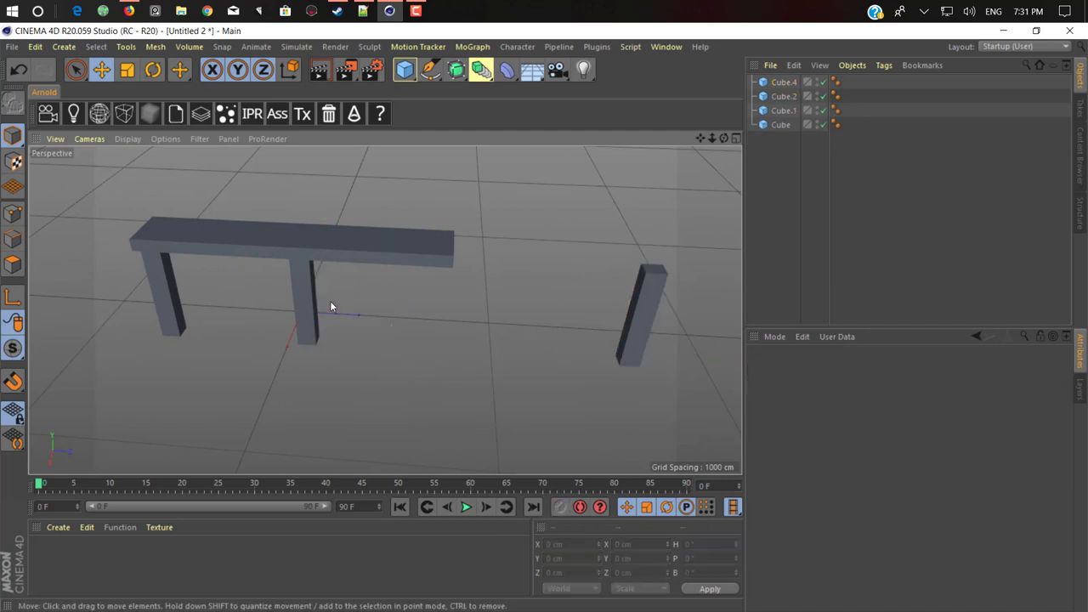
Step: Make the slab an editable polygon object and rename it Road
{"action": "left_click", "coordinate": [364, 254]}
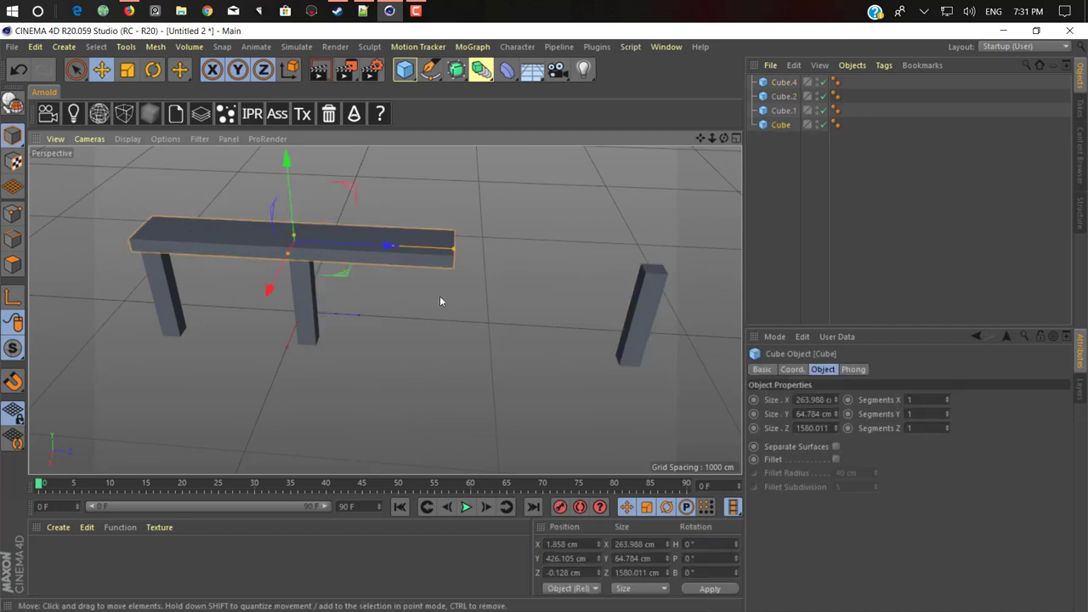
{"action": "key", "text": "c"}
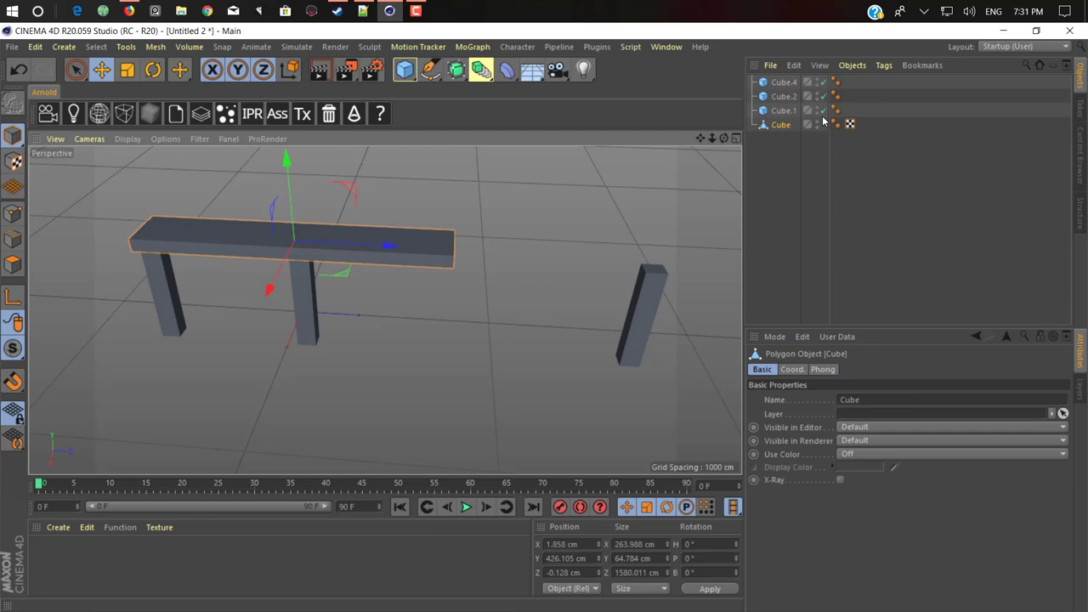
{"action": "double_click", "coordinate": [780, 125]}
{"action": "type", "text": "R"}
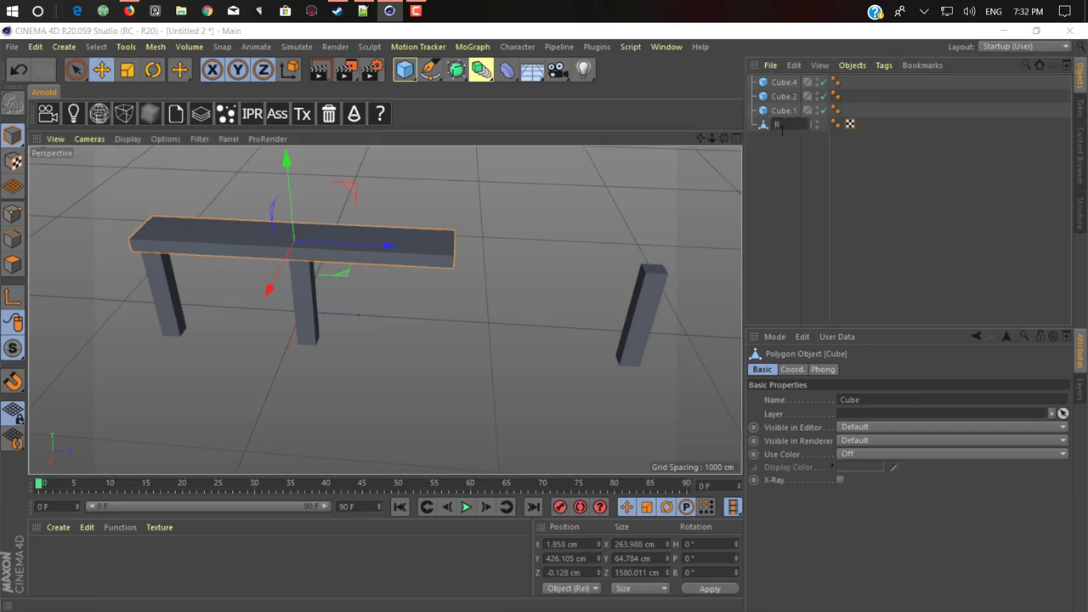
{"action": "type", "text": "oad"}
{"action": "key", "text": "Return"}
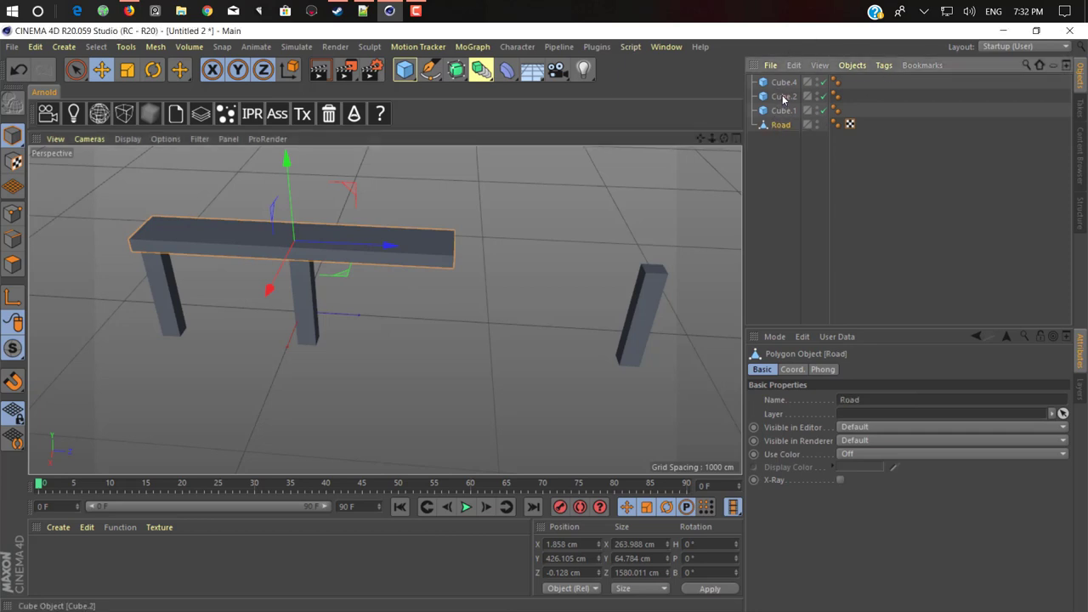
Step: Rename the two outer pillars Left Pillar and Right Pillar, and the middle one Center
{"action": "left_click", "coordinate": [782, 97]}
{"action": "double_click", "coordinate": [783, 98]}
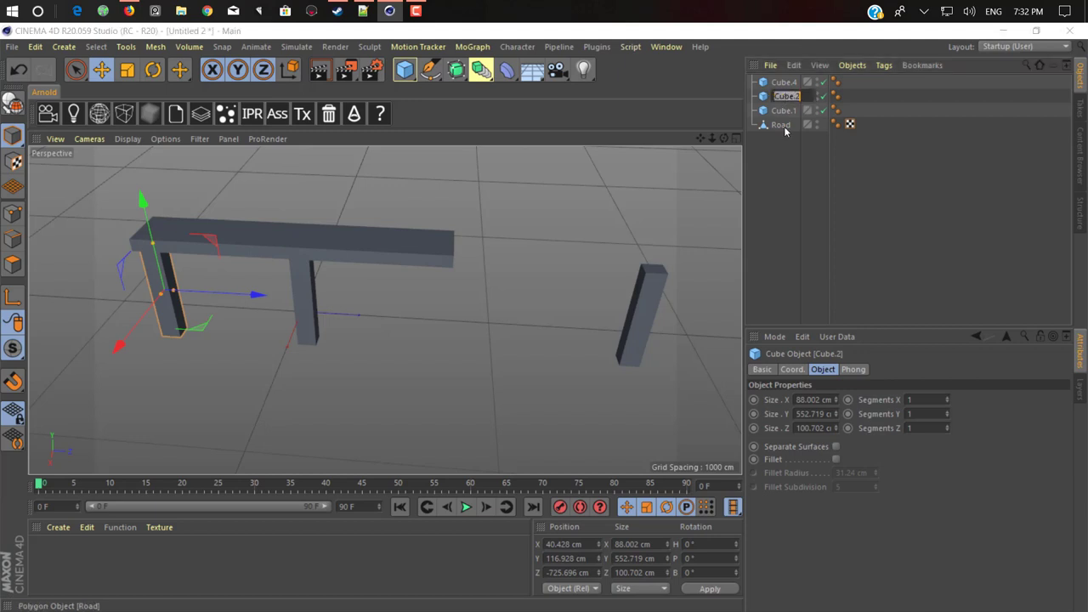
{"action": "type", "text": "Left Pillar"}
{"action": "key", "text": "Return"}
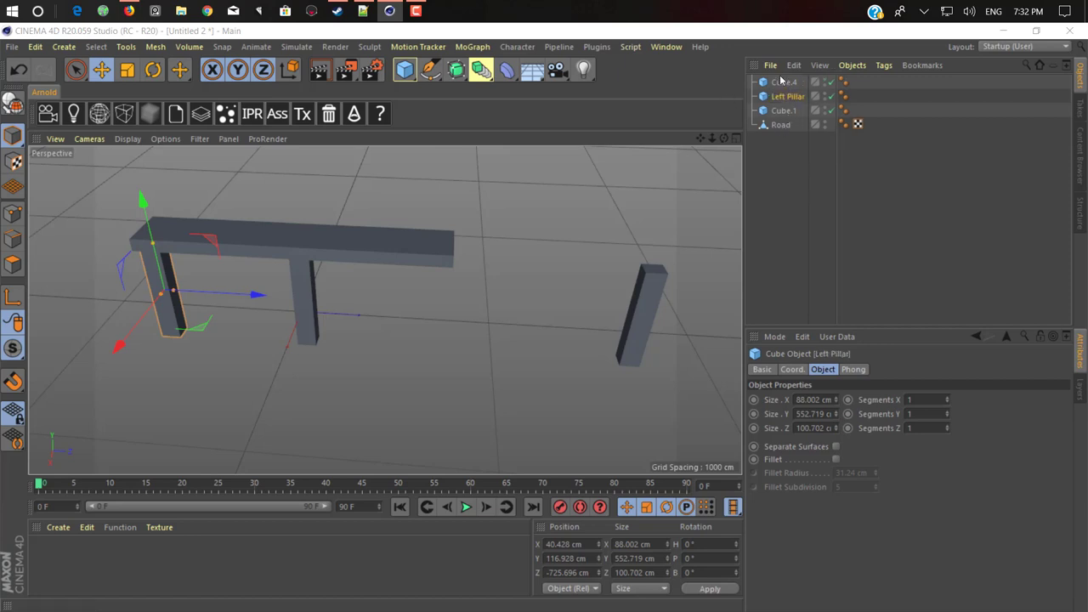
{"action": "left_click", "coordinate": [782, 83]}
{"action": "double_click", "coordinate": [782, 82]}
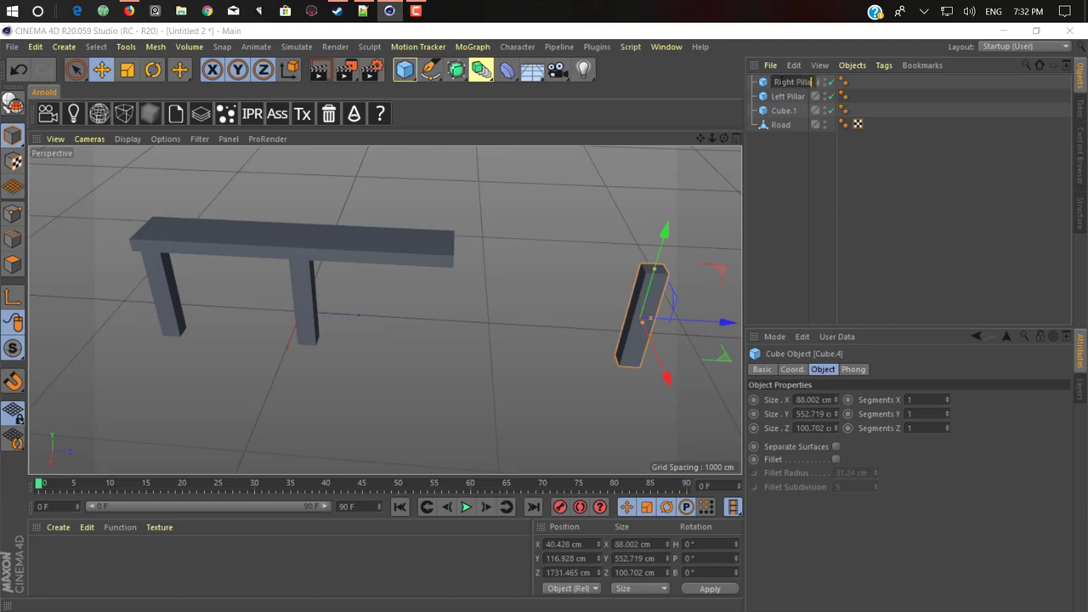
{"action": "left_click", "coordinate": [781, 111]}
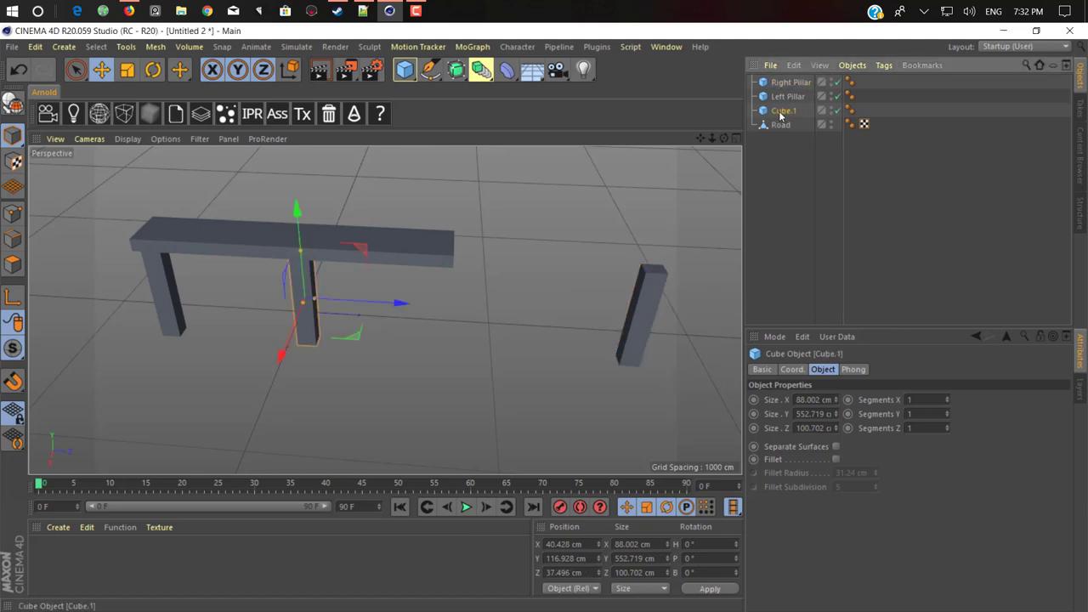
{"action": "double_click", "coordinate": [782, 112]}
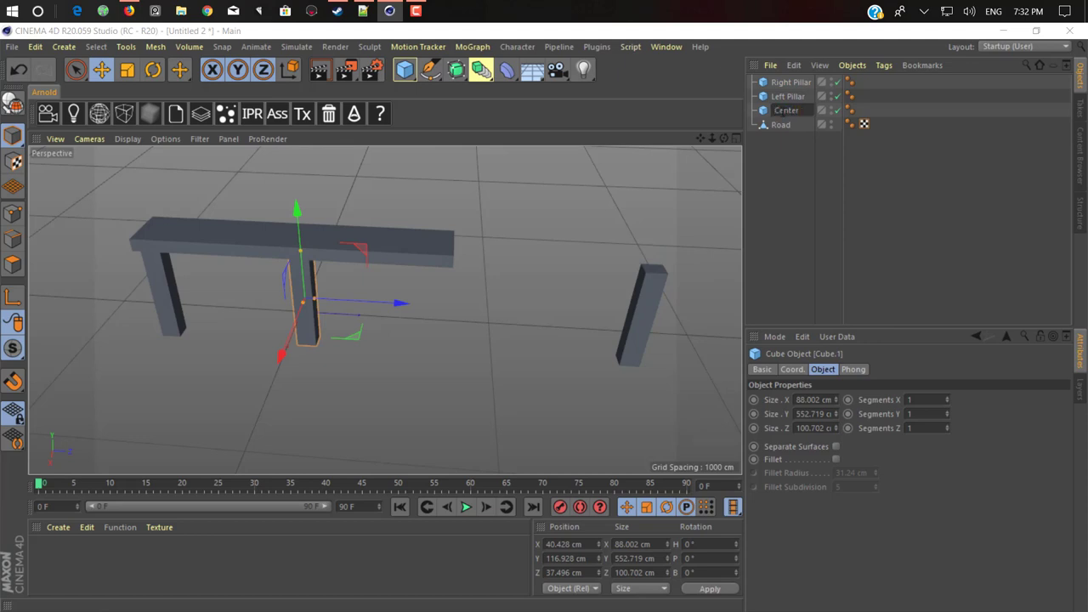
{"action": "key", "text": "Return"}
Step: Move the Road's end points along Z to the far pillar, making the slab about 2611 cm long
{"action": "left_click", "coordinate": [378, 267]}
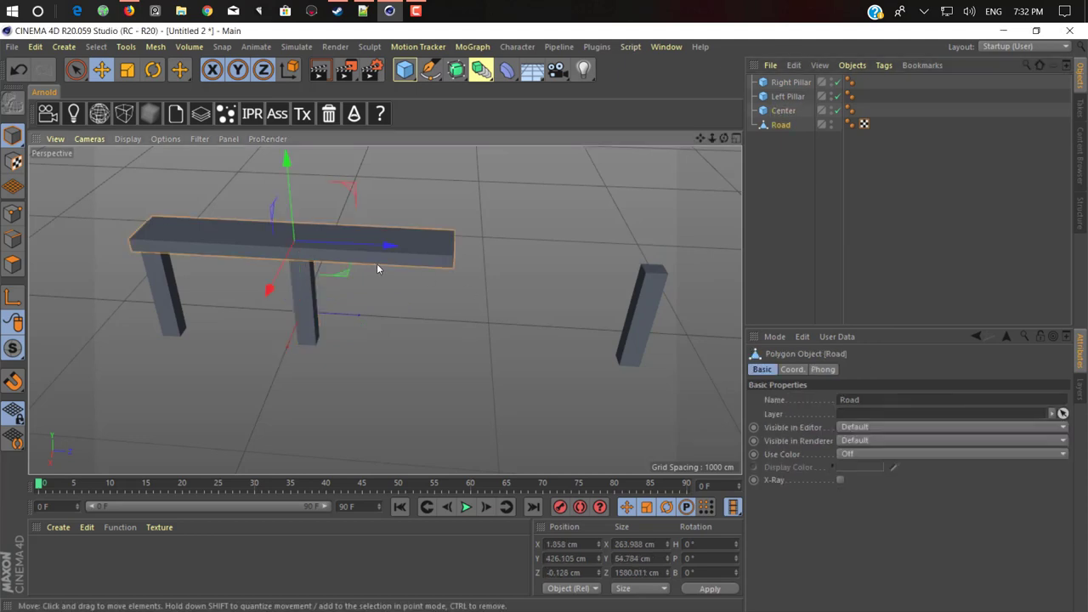
{"action": "left_click", "coordinate": [12, 265]}
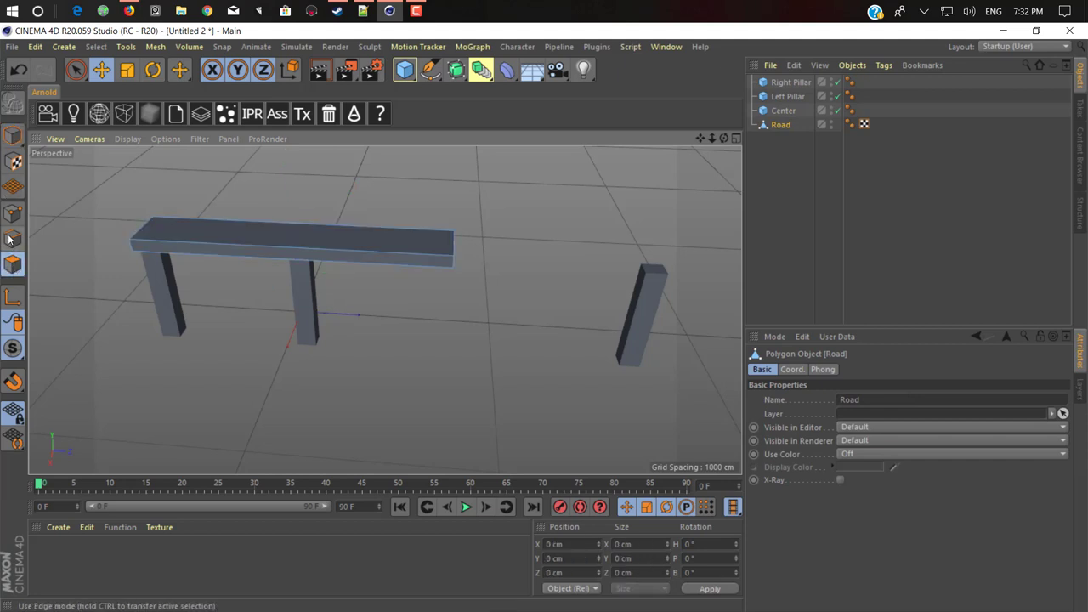
{"action": "left_click", "coordinate": [12, 213]}
{"action": "left_click", "coordinate": [76, 68]}
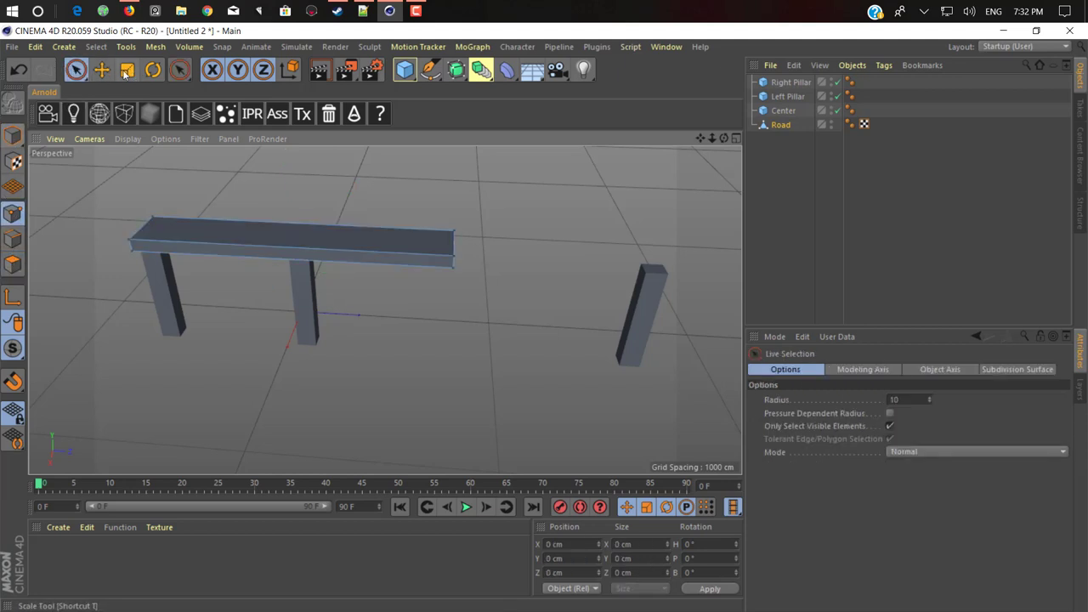
{"action": "left_click_drag", "start_coordinate": [76, 69], "coordinate": [145, 112]}
{"action": "left_click_drag", "start_coordinate": [399, 223], "coordinate": [553, 318]}
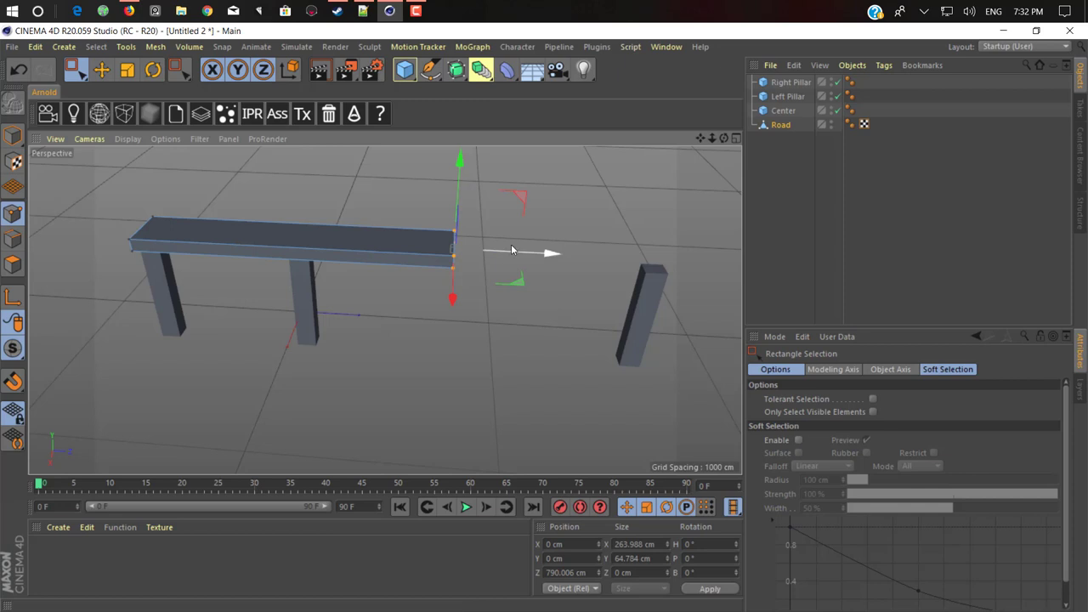
{"action": "left_click_drag", "start_coordinate": [512, 250], "coordinate": [718, 253]}
{"action": "left_click_drag", "start_coordinate": [480, 181], "coordinate": [709, 347]}
{"action": "left_click_drag", "start_coordinate": [651, 260], "coordinate": [746, 266]}
{"action": "left_click", "coordinate": [13, 136]}
Step: Move the Center pillar along Z to about 535 cm, midway between the outer pillars
{"action": "left_click", "coordinate": [101, 70]}
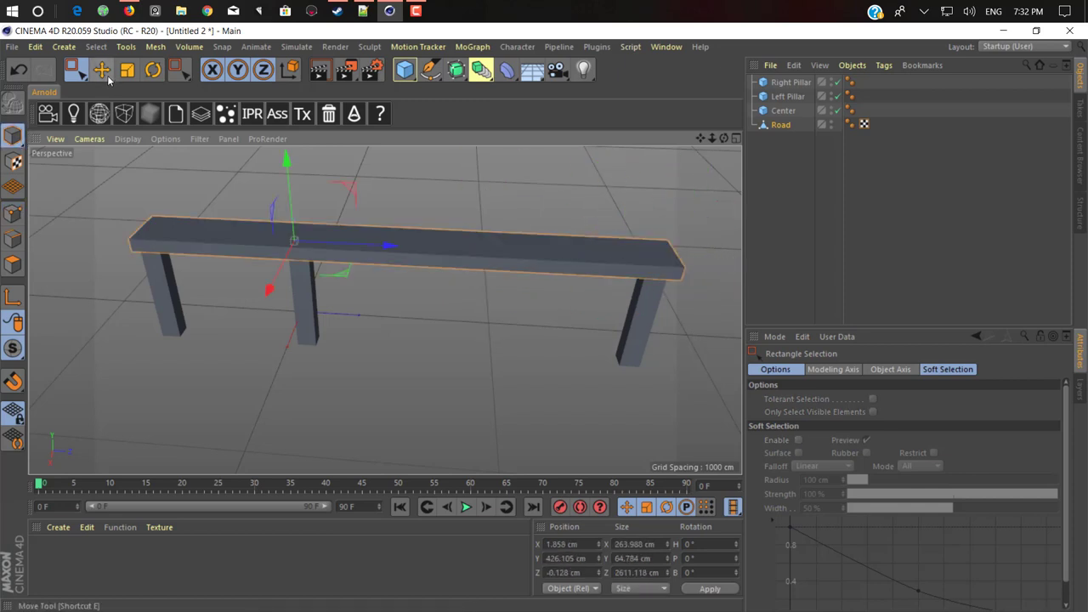
{"action": "left_click", "coordinate": [308, 303]}
{"action": "left_click_drag", "start_coordinate": [399, 303], "coordinate": [245, 255]}
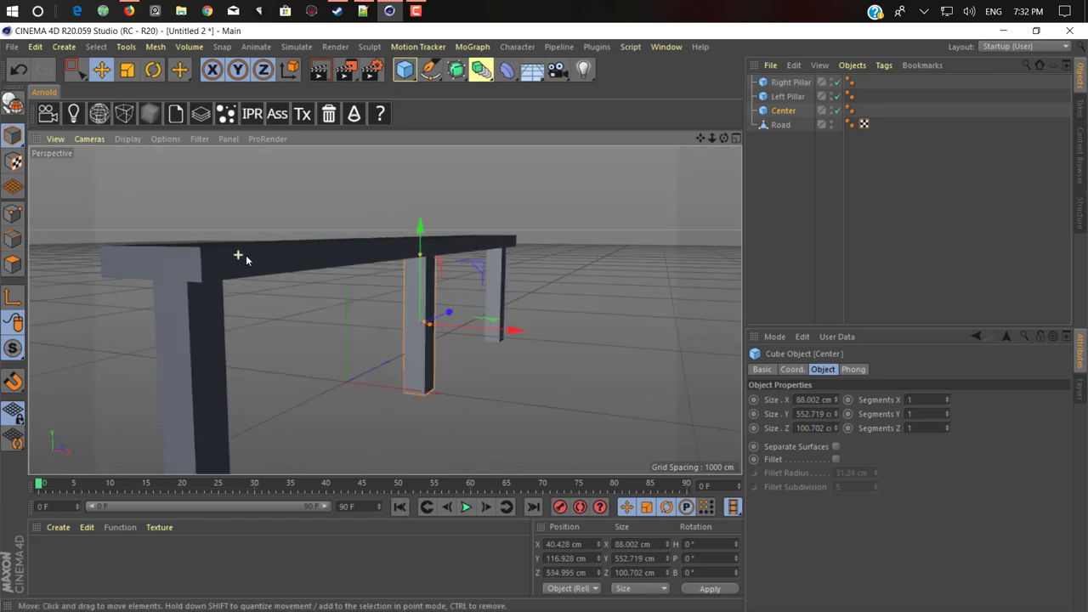
Step: Widen the Road by scaling it along X to about 426 cm
{"action": "left_click_drag", "start_coordinate": [216, 298], "coordinate": [310, 384], "text": "alt"}
{"action": "left_click", "coordinate": [231, 246]}
{"action": "key", "text": "t"}
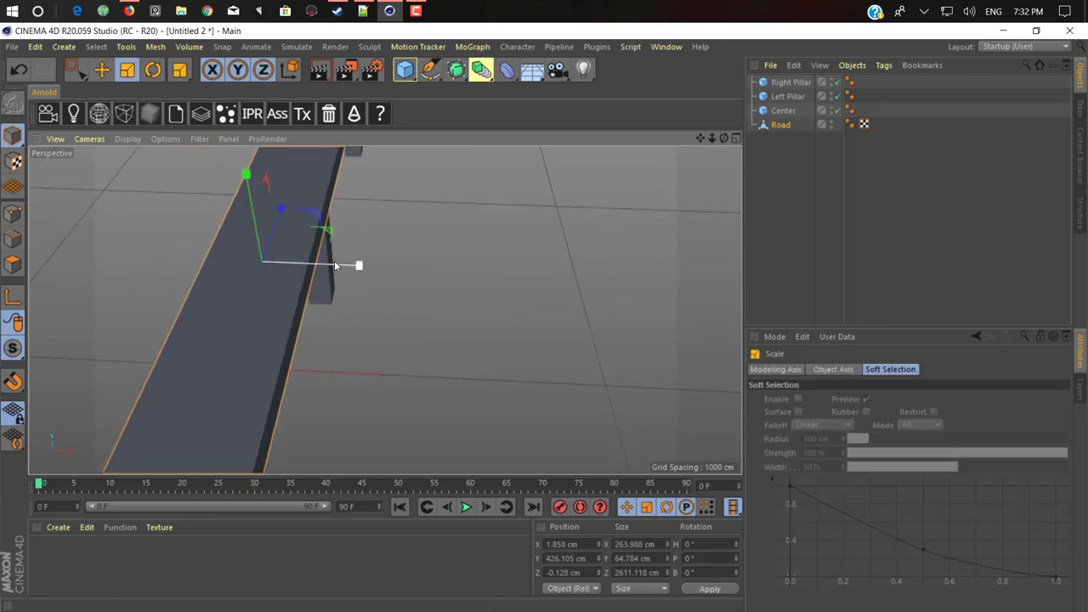
{"action": "left_click_drag", "start_coordinate": [357, 262], "coordinate": [385, 267]}
{"action": "left_click_drag", "start_coordinate": [385, 267], "coordinate": [318, 305], "text": "alt"}
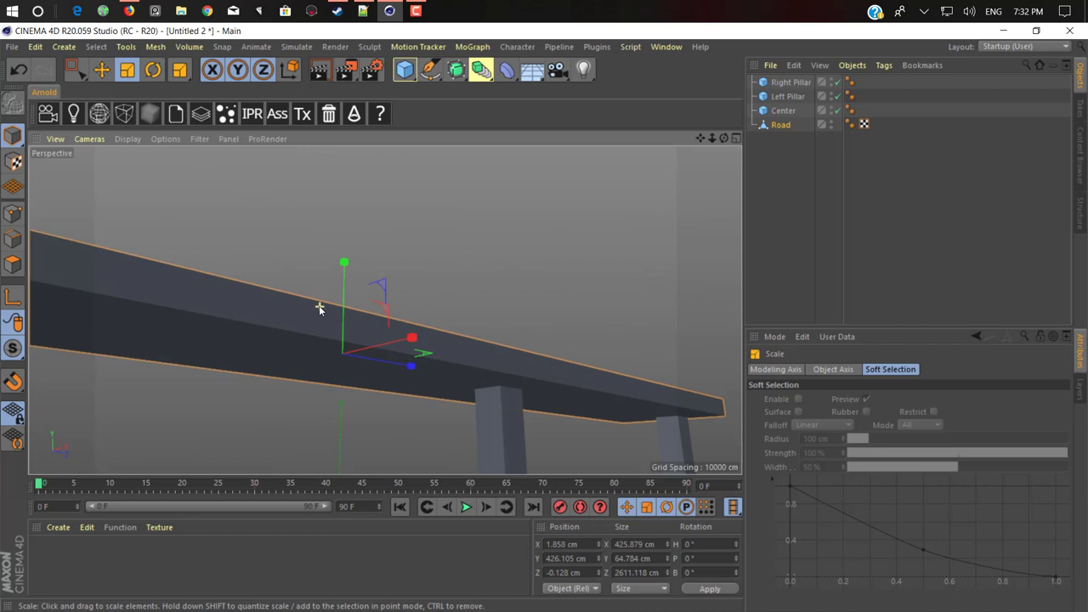
Step: Scale the Road's bottom face along X to about 341 cm so the long sides slope inward
{"action": "left_click", "coordinate": [12, 263]}
{"action": "left_click", "coordinate": [350, 367]}
{"action": "left_click_drag", "start_coordinate": [341, 385], "coordinate": [396, 394], "text": "alt"}
{"action": "left_click_drag", "start_coordinate": [578, 357], "coordinate": [486, 429]}
{"action": "key", "text": "ctrl+z"}
{"action": "middle_click_drag", "start_coordinate": [481, 422], "coordinate": [440, 379], "text": "alt"}
{"action": "left_click", "coordinate": [12, 136]}
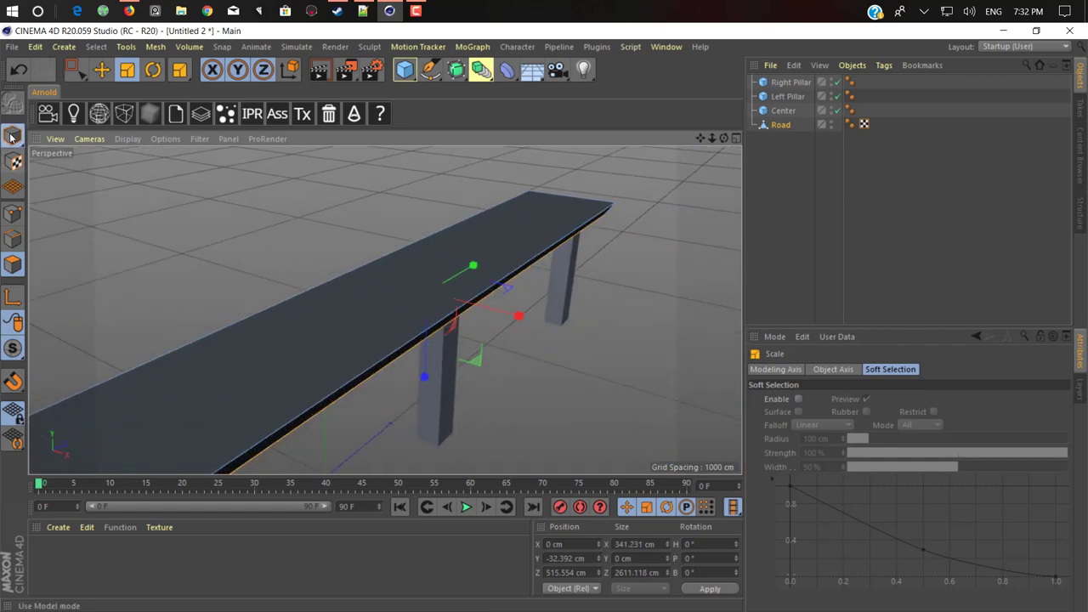
Step: Bevel the Road's two long top edges with an offset of about 6.7 cm and subdivision 7
{"action": "left_click", "coordinate": [101, 69]}
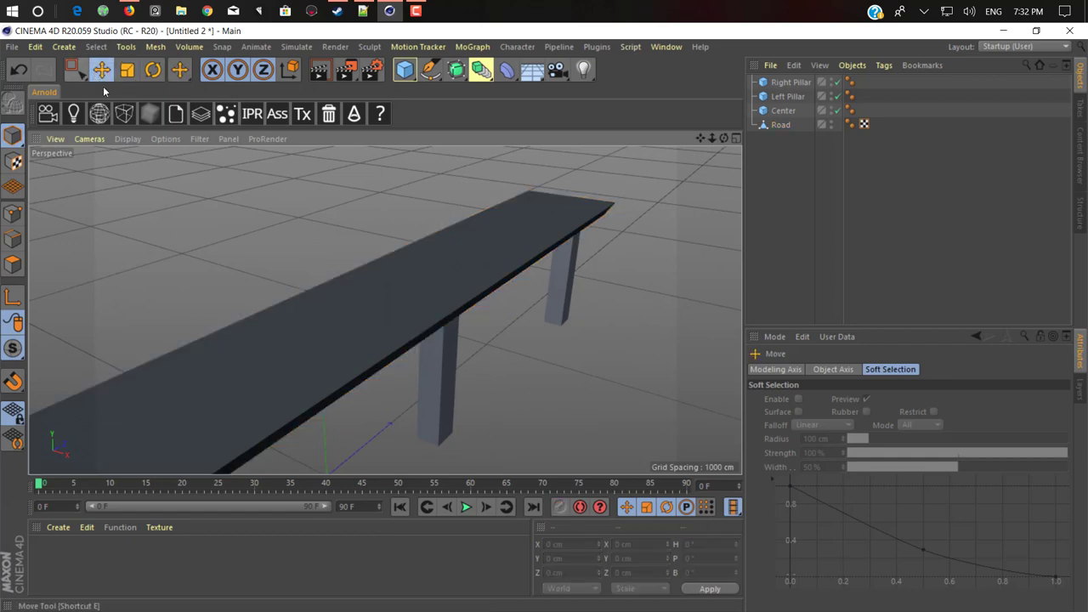
{"action": "left_click", "coordinate": [409, 289]}
{"action": "left_click_drag", "start_coordinate": [440, 329], "coordinate": [322, 245], "text": "alt"}
{"action": "left_click", "coordinate": [12, 239]}
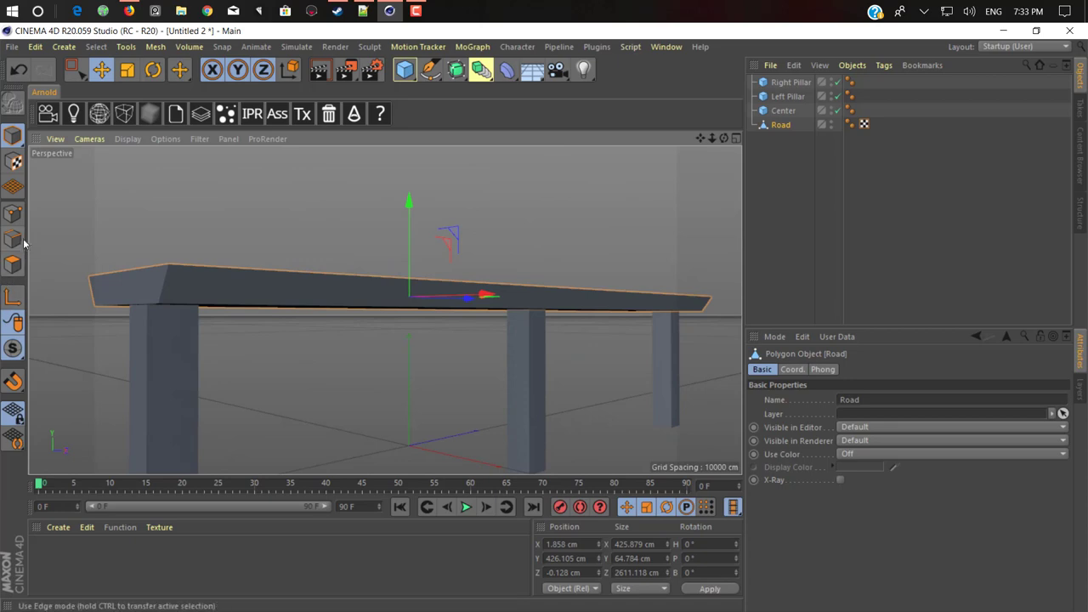
{"action": "left_click", "coordinate": [416, 279]}
{"action": "left_click_drag", "start_coordinate": [303, 273], "coordinate": [237, 269], "text": "alt"}
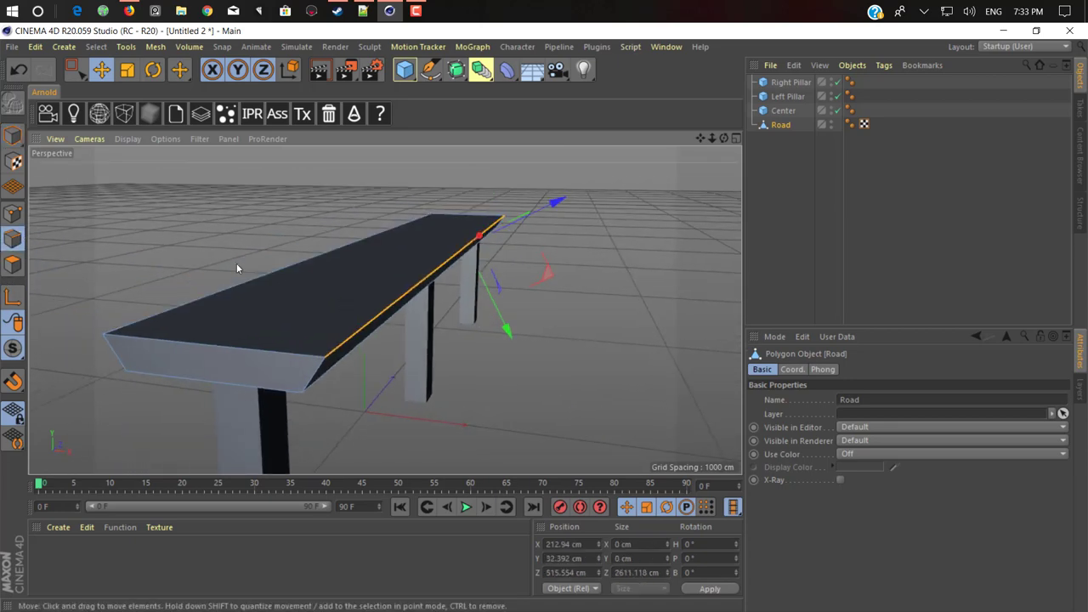
{"action": "left_click", "coordinate": [293, 272], "text": "shift"}
{"action": "scroll", "coordinate": [481, 277], "scroll_direction": "up", "scroll_amount": 5}
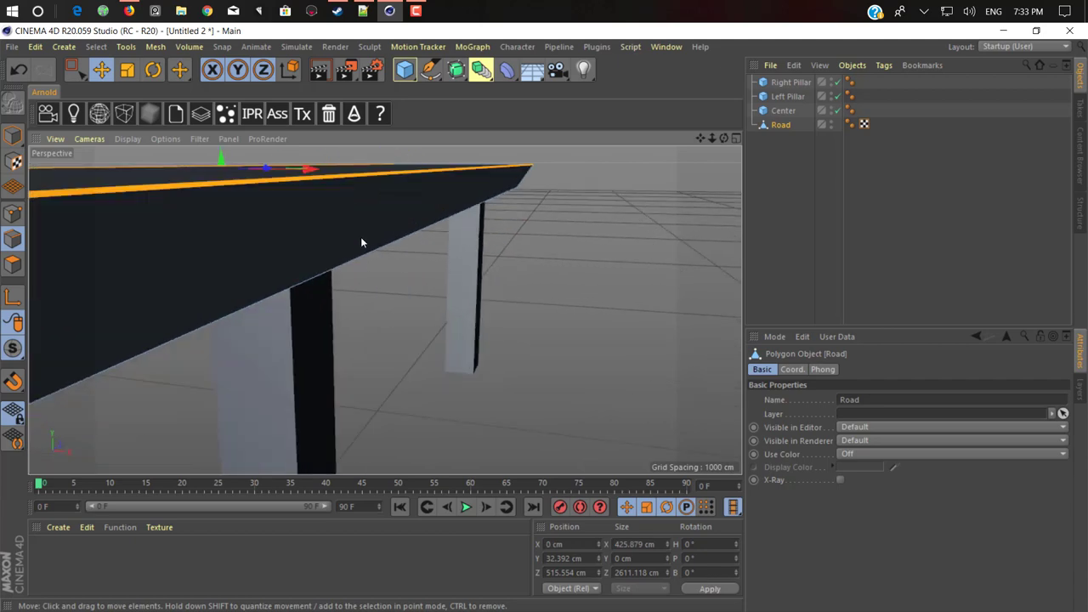
{"action": "left_click_drag", "start_coordinate": [361, 238], "coordinate": [397, 289], "text": "alt"}
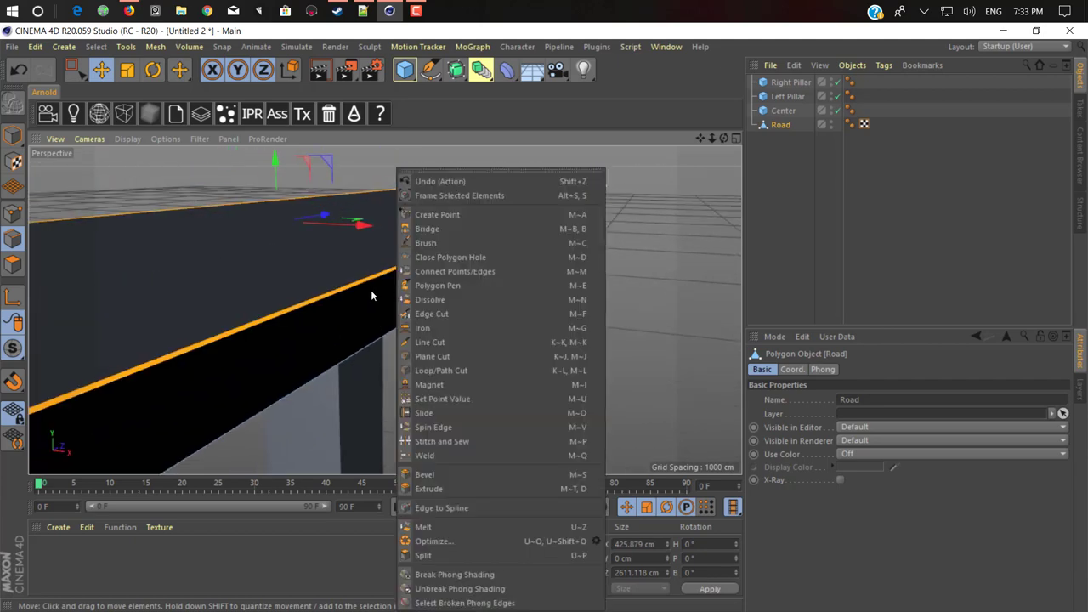
{"action": "left_click", "coordinate": [488, 472]}
{"action": "left_click_drag", "start_coordinate": [372, 284], "coordinate": [360, 279]}
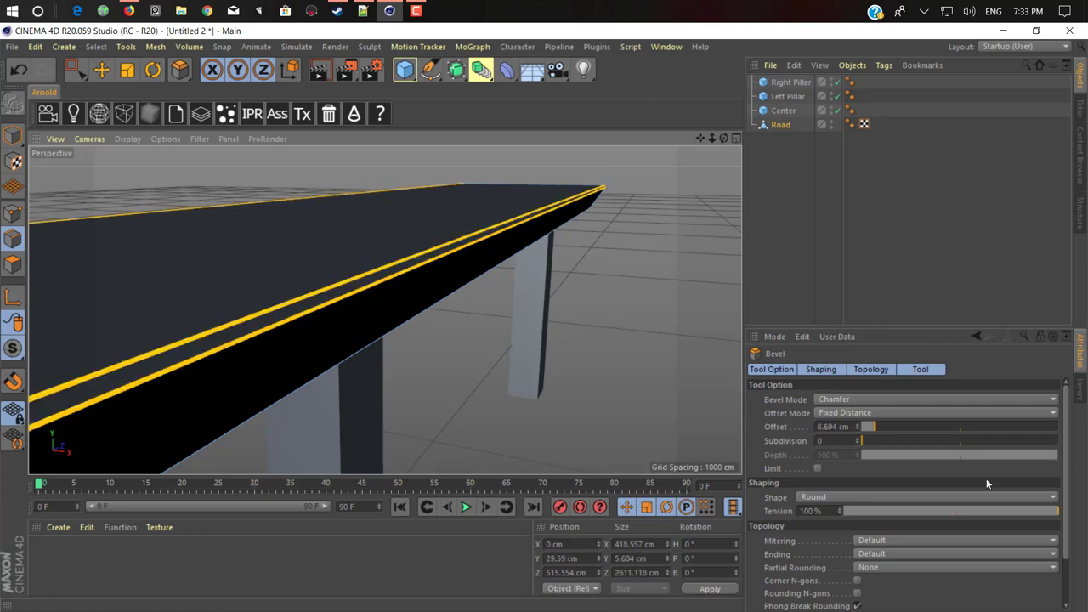
{"action": "left_click_drag", "start_coordinate": [857, 441], "coordinate": [931, 441]}
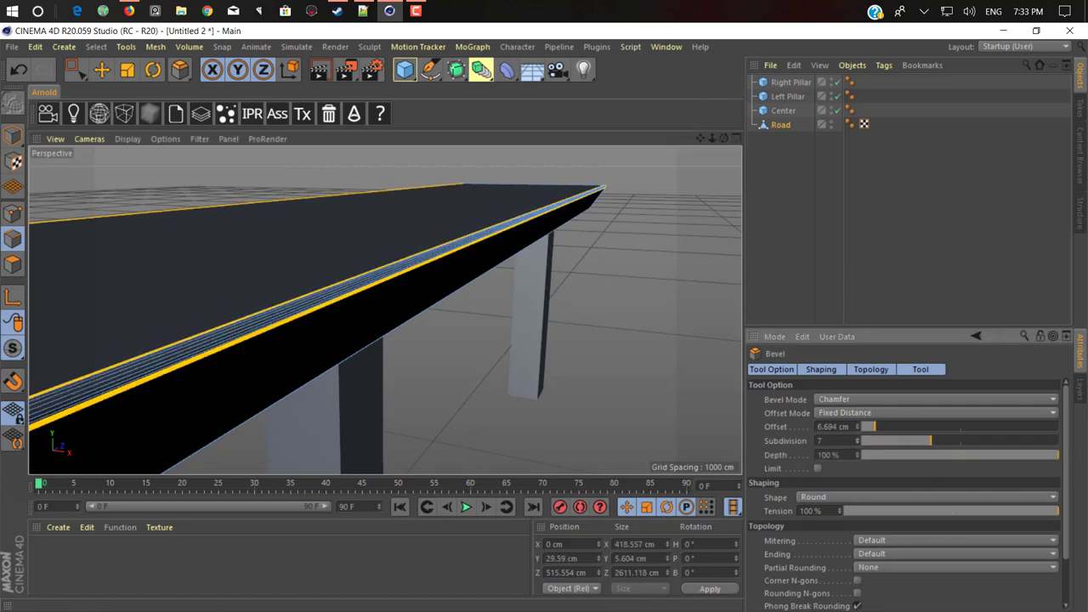
{"action": "left_click", "coordinate": [13, 135]}
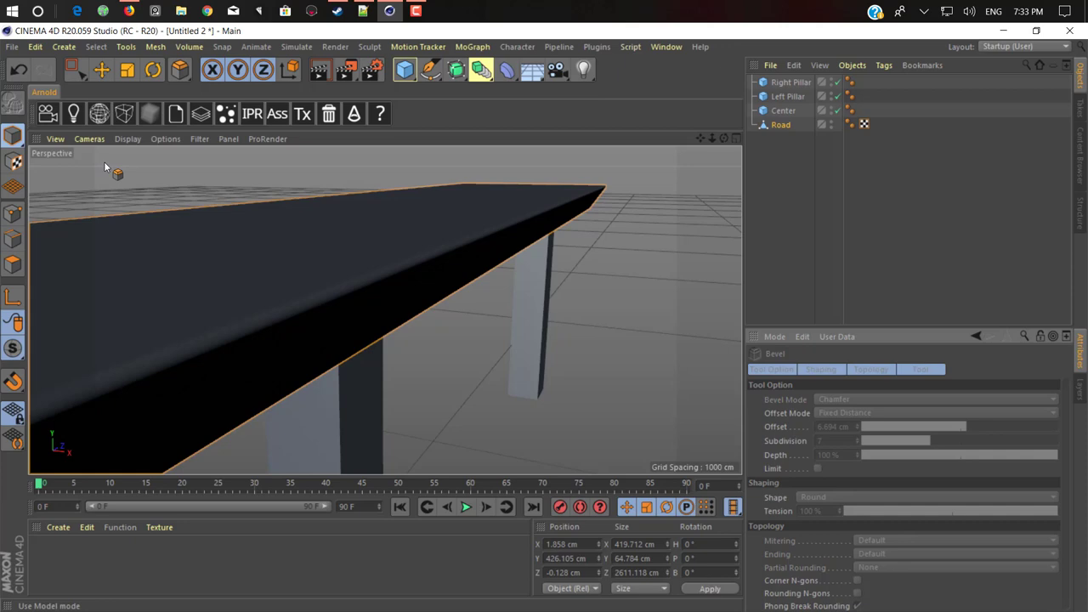
{"action": "left_click", "coordinate": [101, 69]}
Step: Add a Voronoi Fracture object as the parent of the Road
{"action": "left_click_drag", "start_coordinate": [198, 247], "coordinate": [479, 313], "text": "alt"}
{"action": "scroll", "coordinate": [480, 313], "scroll_direction": "down", "scroll_amount": 3}
{"action": "middle_click_drag", "start_coordinate": [496, 294], "coordinate": [328, 272], "text": "alt"}
{"action": "left_click_drag", "start_coordinate": [423, 276], "coordinate": [364, 277], "text": "alt"}
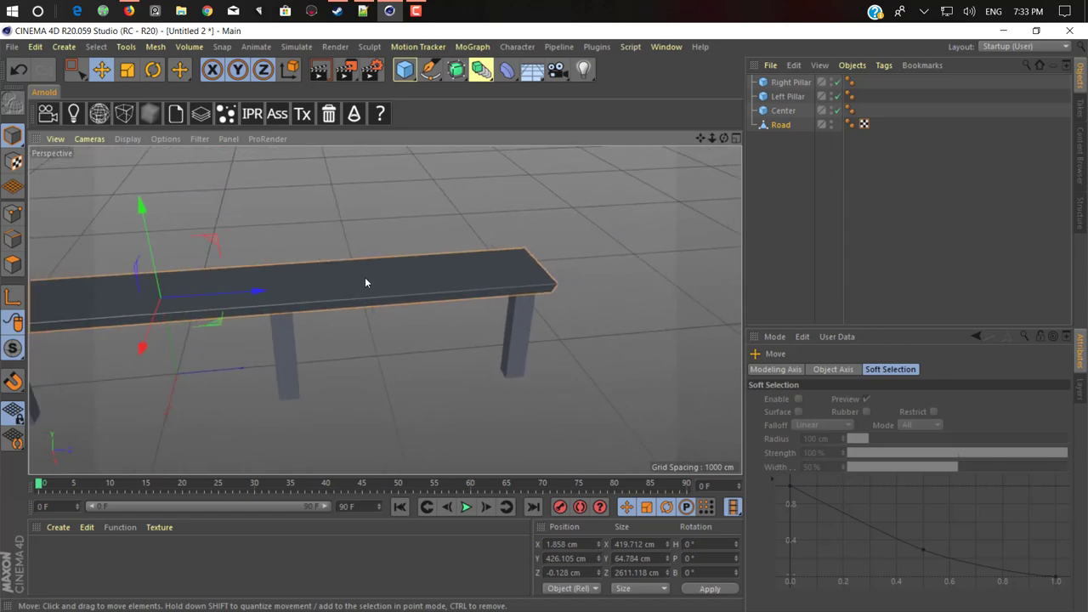
{"action": "left_click", "coordinate": [366, 276]}
{"action": "left_click", "coordinate": [420, 47]}
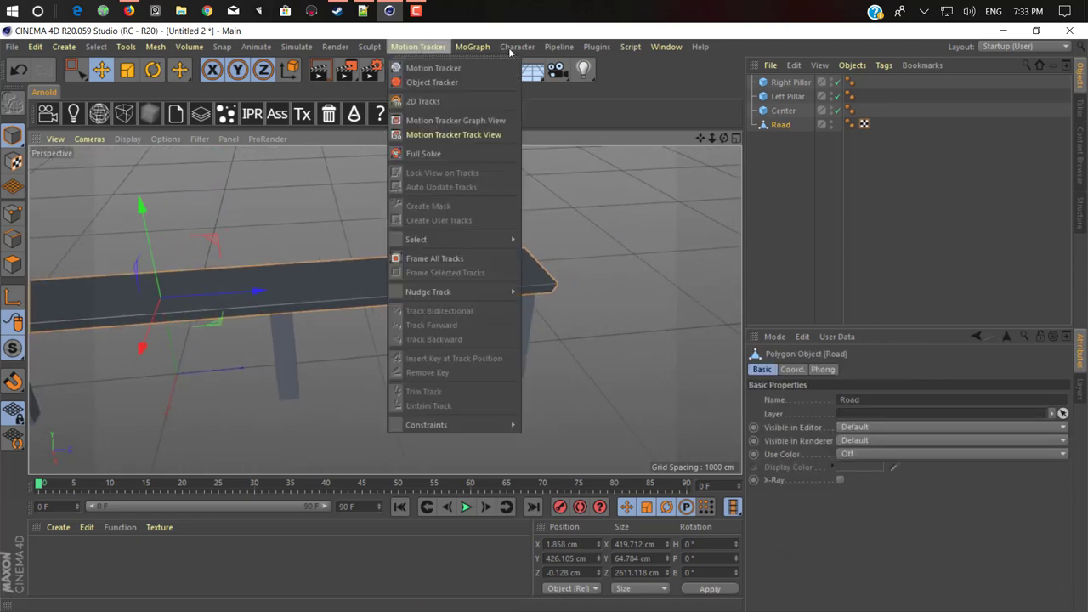
{"action": "mouse_move", "coordinate": [493, 51]}
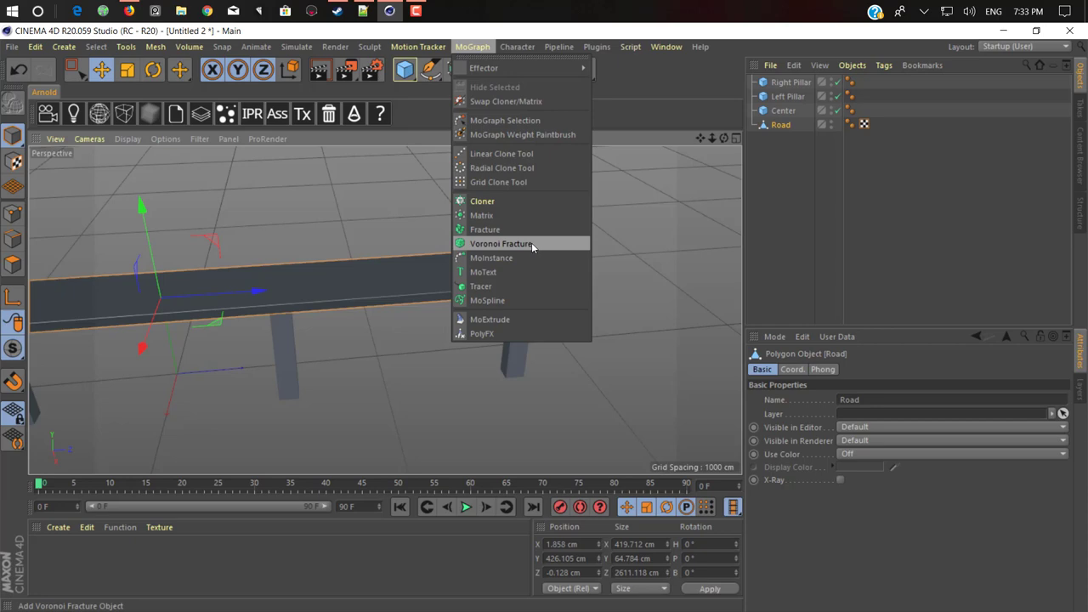
{"action": "left_click", "coordinate": [498, 244], "text": "alt"}
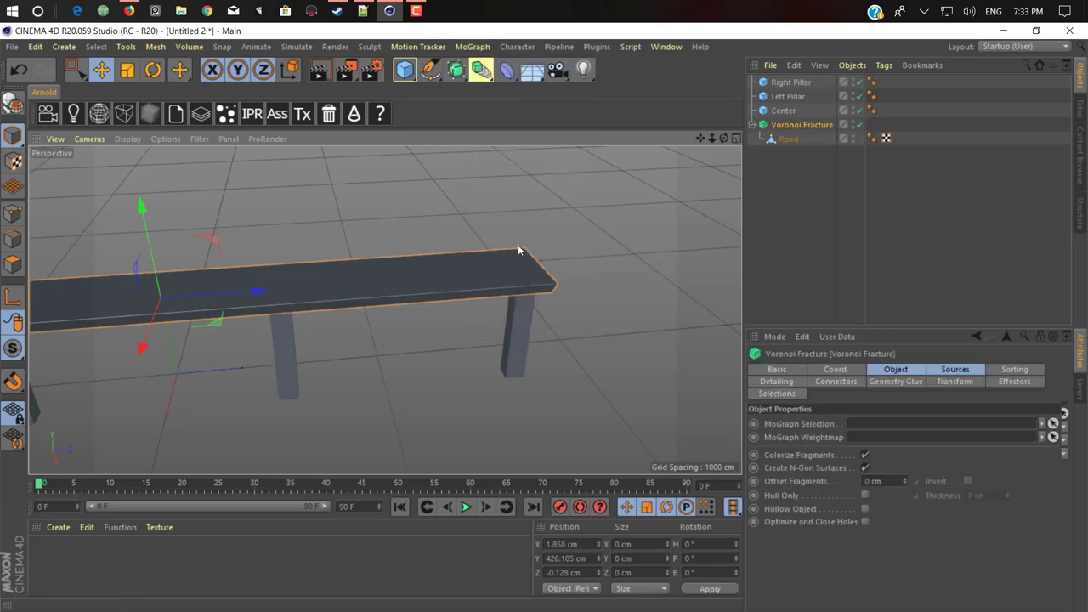
Step: Set the point amount of the Voronoi Fracture's Point Generator distribution source to 3
{"action": "left_click_drag", "start_coordinate": [431, 281], "coordinate": [378, 283], "text": "alt"}
{"action": "left_click_drag", "start_coordinate": [289, 261], "coordinate": [240, 351], "text": "alt"}
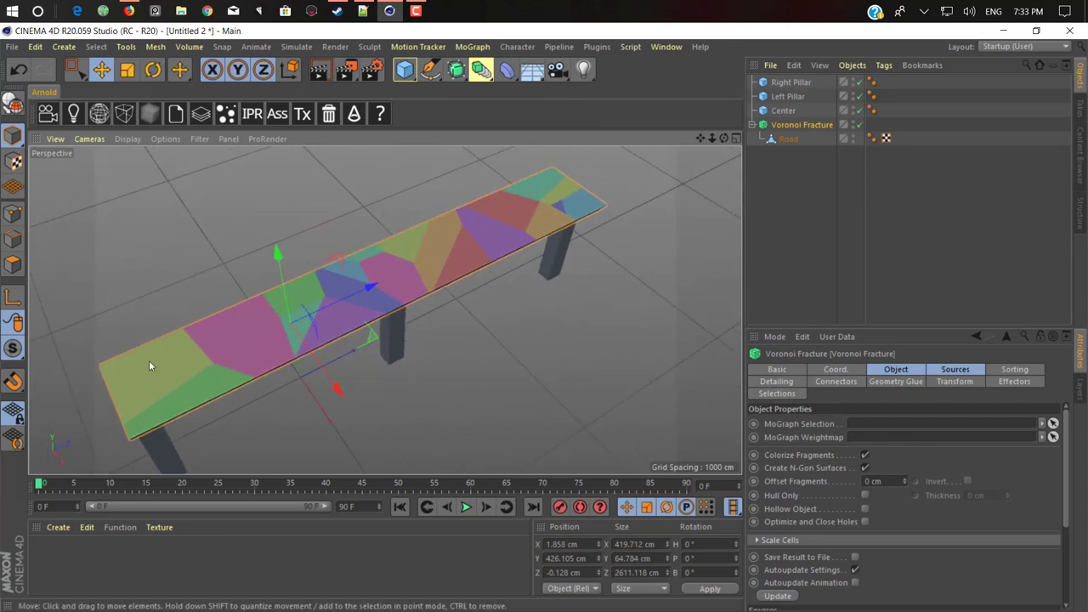
{"action": "left_click_drag", "start_coordinate": [291, 346], "coordinate": [301, 320], "text": "alt"}
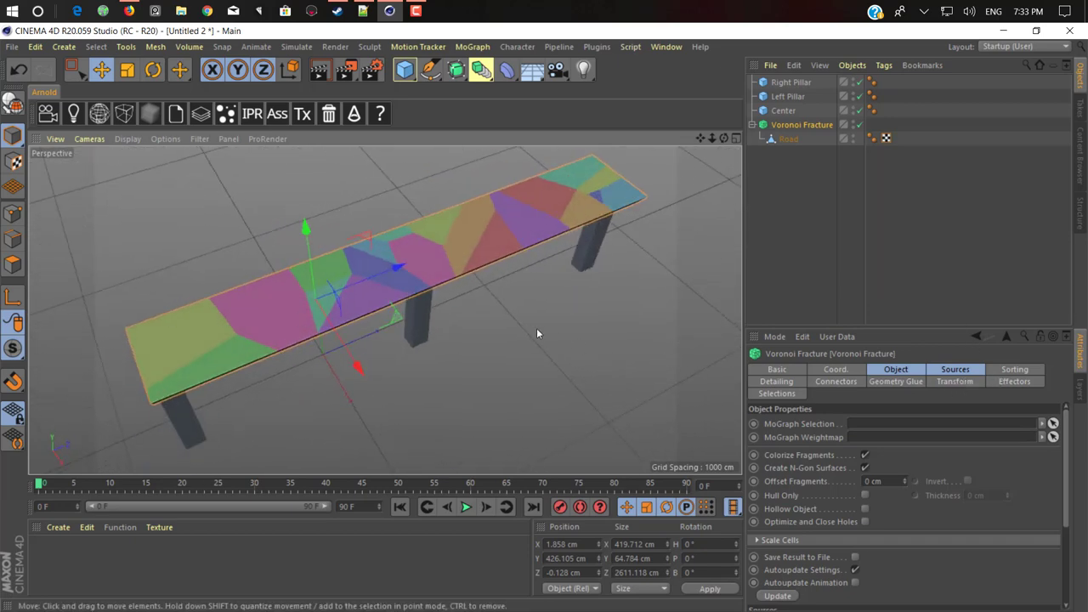
{"action": "left_click_drag", "start_coordinate": [377, 276], "coordinate": [398, 265], "text": "alt"}
{"action": "left_click", "coordinate": [953, 370]}
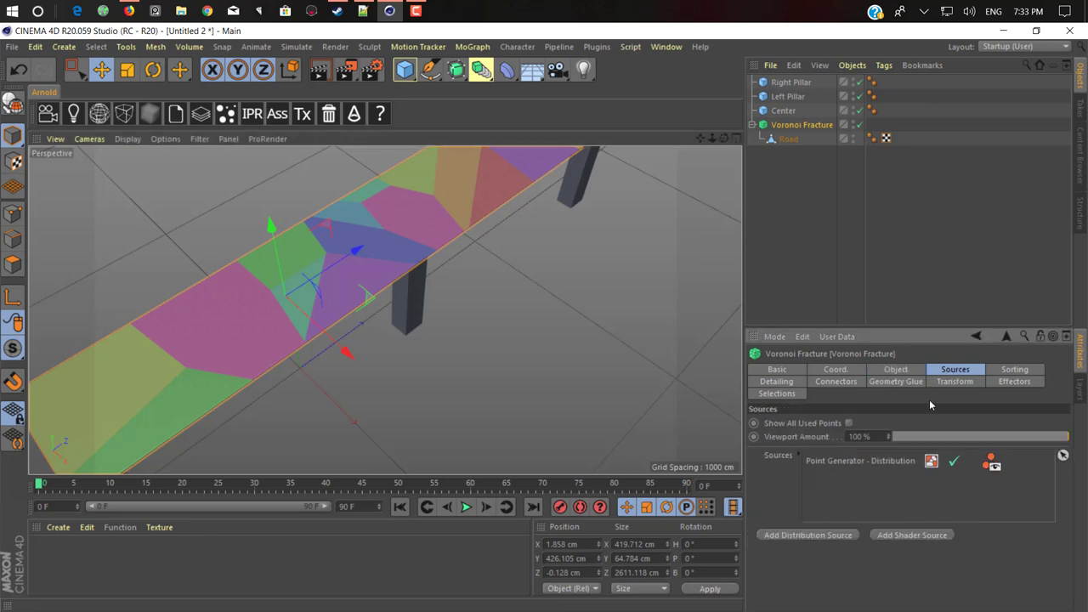
{"action": "left_click", "coordinate": [824, 464]}
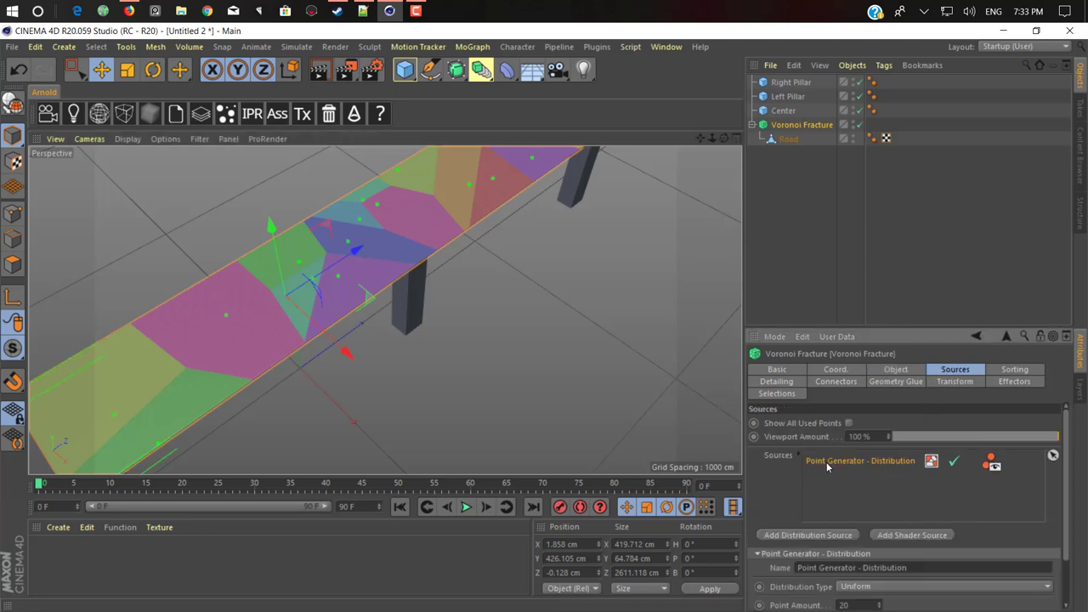
{"action": "right_click", "coordinate": [827, 461]}
{"action": "scroll", "coordinate": [793, 483], "scroll_direction": "down", "scroll_amount": 3}
{"action": "left_click_drag", "start_coordinate": [880, 549], "coordinate": [884, 577]}
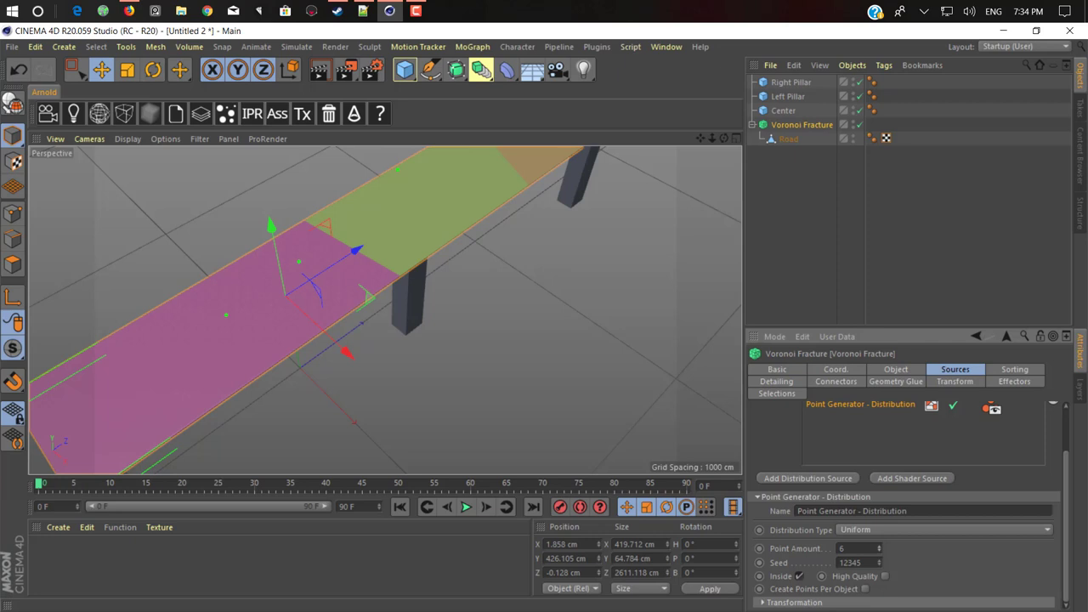
{"action": "left_click", "coordinate": [879, 553]}
{"action": "left_click", "coordinate": [879, 552]}
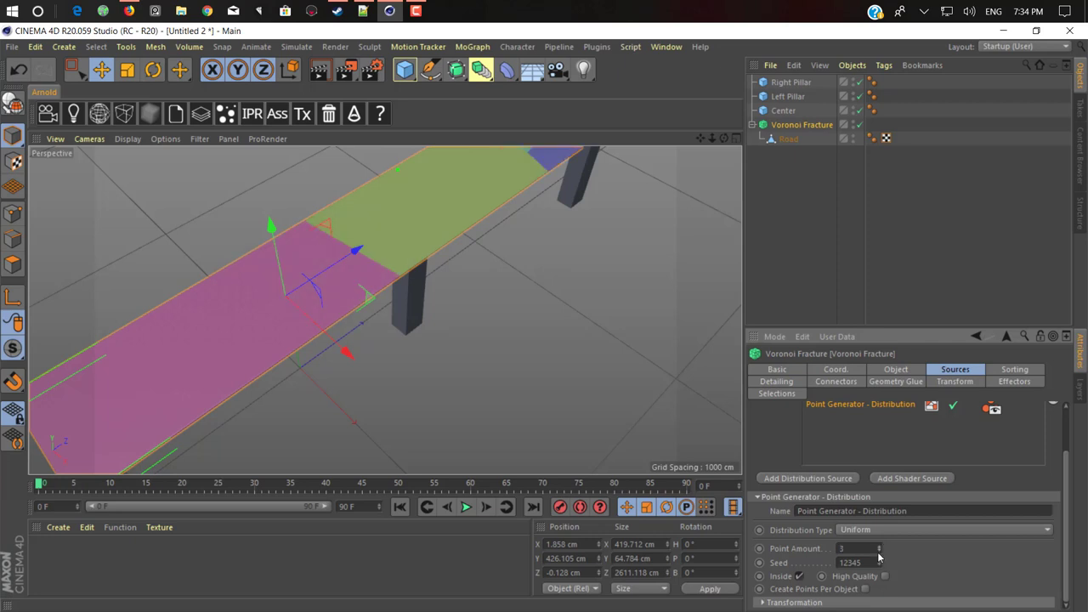
{"action": "left_click", "coordinate": [879, 552]}
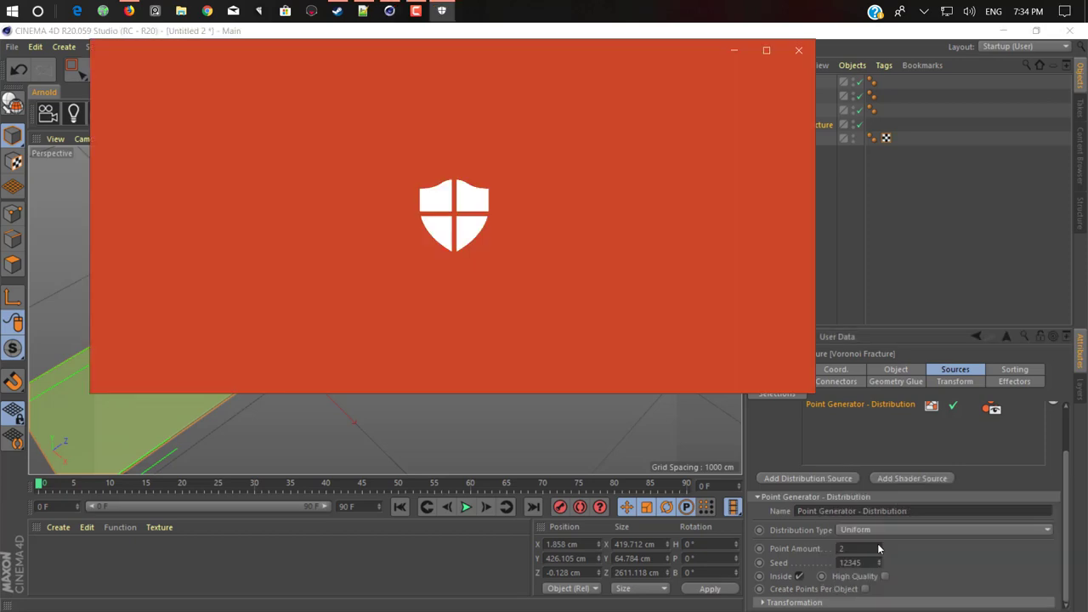
{"action": "left_click", "coordinate": [798, 50]}
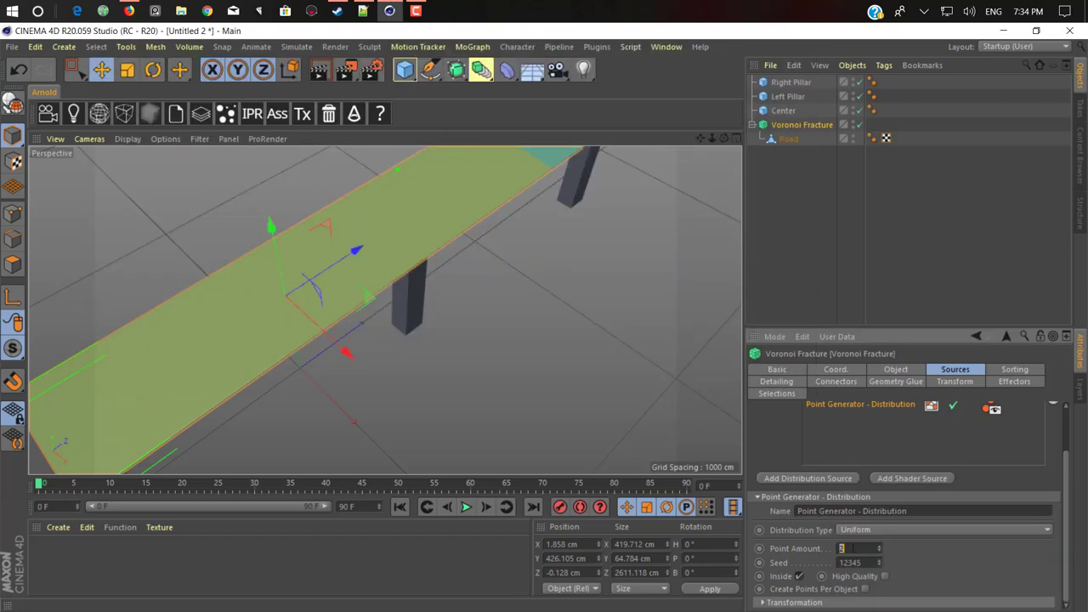
{"action": "left_click", "coordinate": [879, 547]}
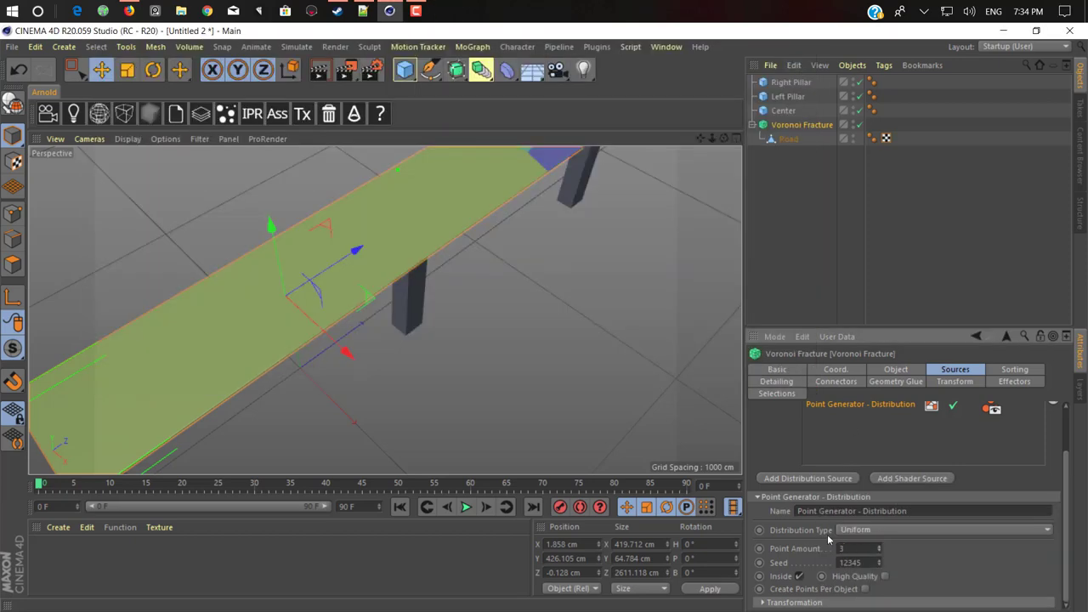
Step: Transform the distribution source's points to P.X 11 cm, P.Z -410 cm, R.H 7° and R.B 61°
{"action": "scroll", "coordinate": [555, 367], "scroll_direction": "down", "scroll_amount": 4}
{"action": "left_click_drag", "start_coordinate": [554, 367], "coordinate": [480, 341], "text": "alt"}
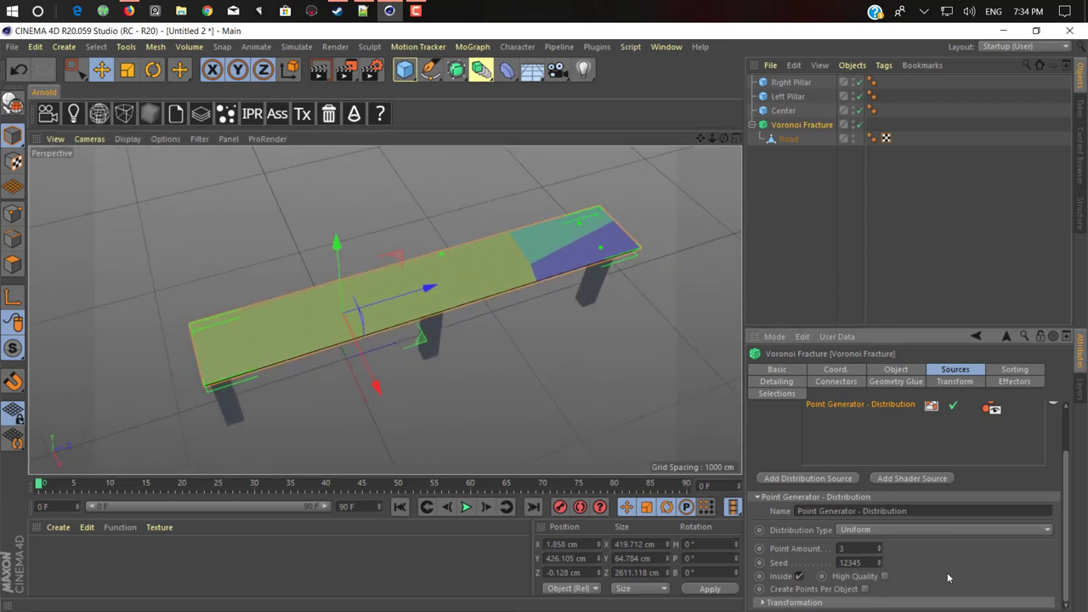
{"action": "left_click", "coordinate": [791, 603]}
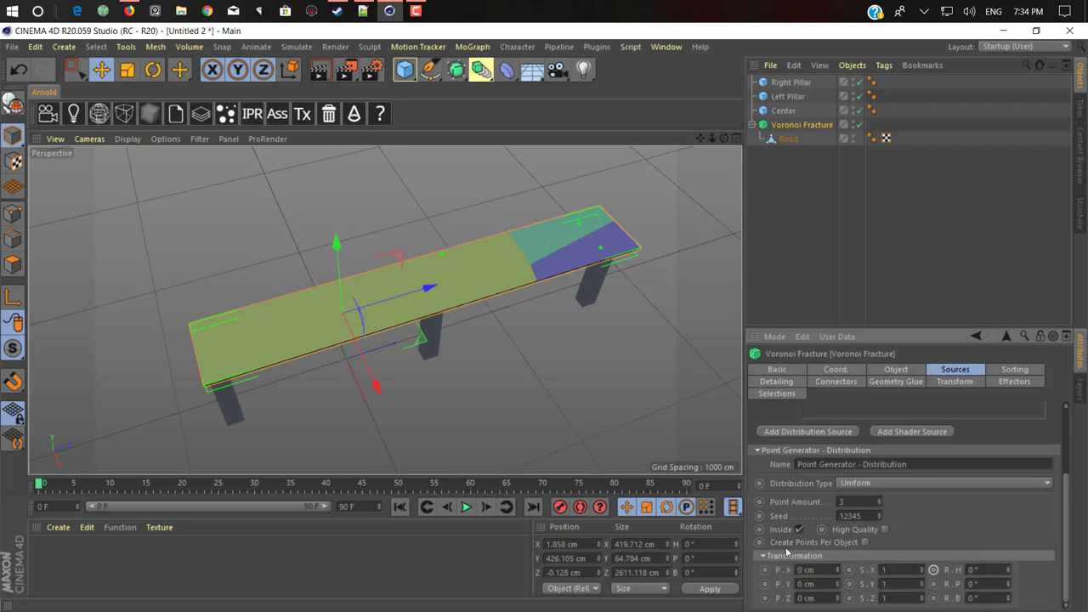
{"action": "left_click_drag", "start_coordinate": [839, 572], "coordinate": [839, 561]}
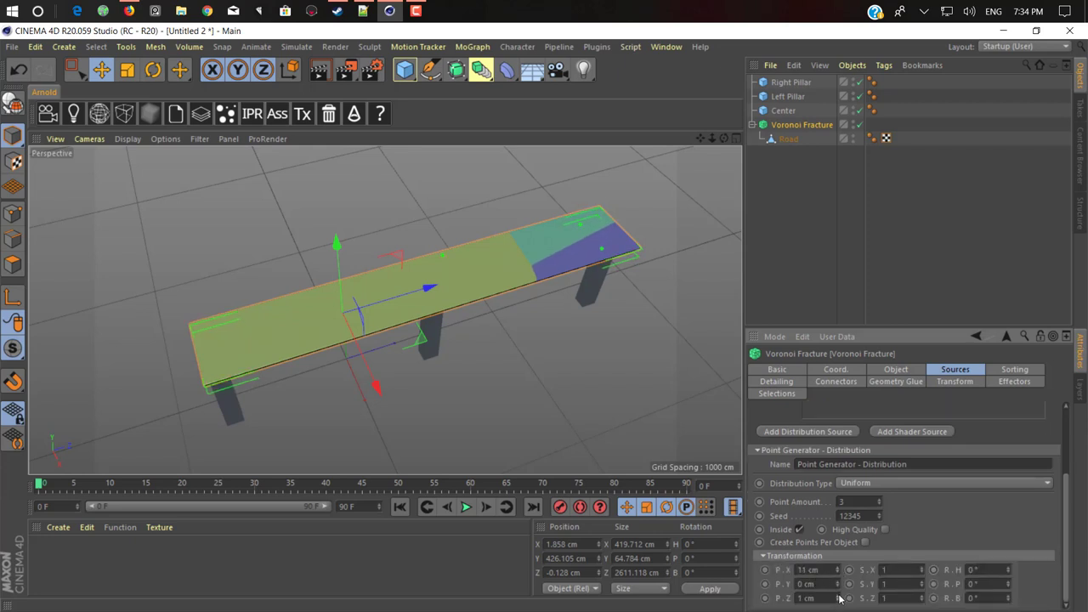
{"action": "mouse_move", "coordinate": [839, 598]}
{"action": "left_mouse_down"}
{"action": "mouse_move", "coordinate": [839, 611]}
{"action": "mouse_move", "coordinate": [839, 584]}
{"action": "left_mouse_up"}
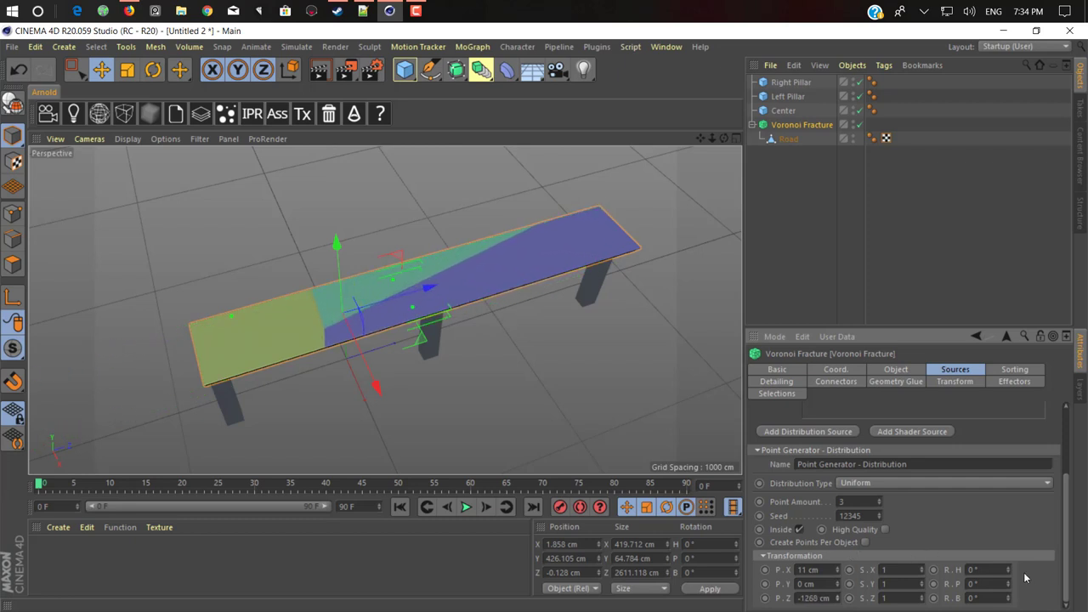
{"action": "mouse_move", "coordinate": [1008, 584]}
{"action": "left_mouse_down"}
{"action": "mouse_move", "coordinate": [1008, 561]}
{"action": "mouse_move", "coordinate": [1008, 594]}
{"action": "mouse_move", "coordinate": [1008, 584]}
{"action": "left_mouse_up"}
{"action": "key", "text": "ctrl+z"}
{"action": "left_click_drag", "start_coordinate": [838, 600], "coordinate": [838, 602]}
{"action": "mouse_move", "coordinate": [401, 298]}
{"action": "left_mouse_down", "text": "alt"}
{"action": "mouse_move", "coordinate": [377, 231]}
{"action": "mouse_move", "coordinate": [383, 153]}
{"action": "mouse_move", "coordinate": [389, 297]}
{"action": "left_mouse_up", "text": "alt"}
{"action": "left_click_drag", "start_coordinate": [449, 244], "coordinate": [425, 250], "text": "alt"}
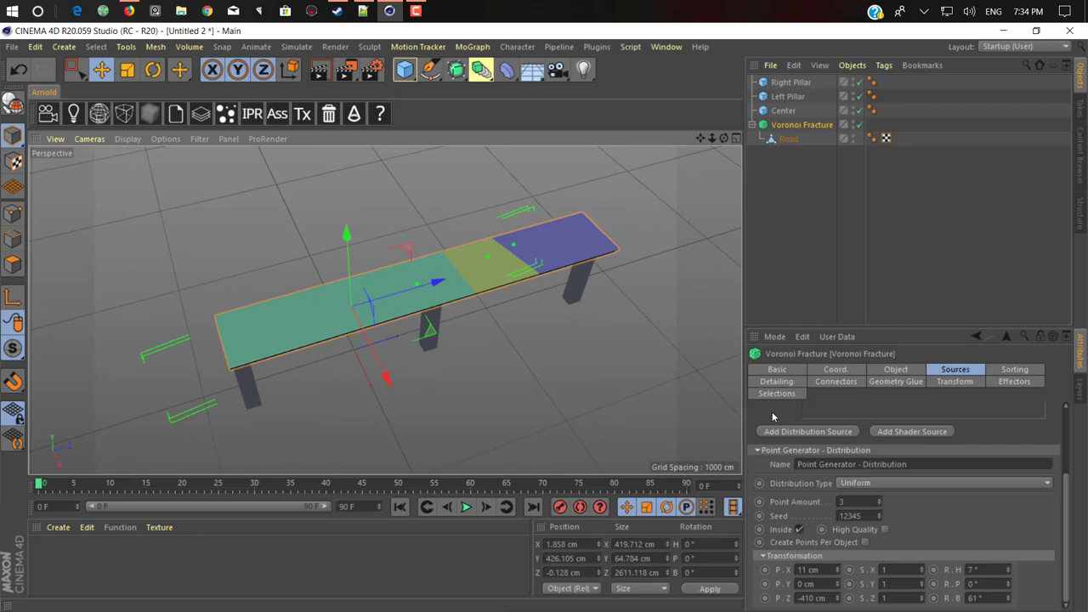
Step: Add one more distribution source to the Voronoi Fracture and undo the surplus extra one
{"action": "scroll", "coordinate": [772, 413], "scroll_direction": "up", "scroll_amount": 3}
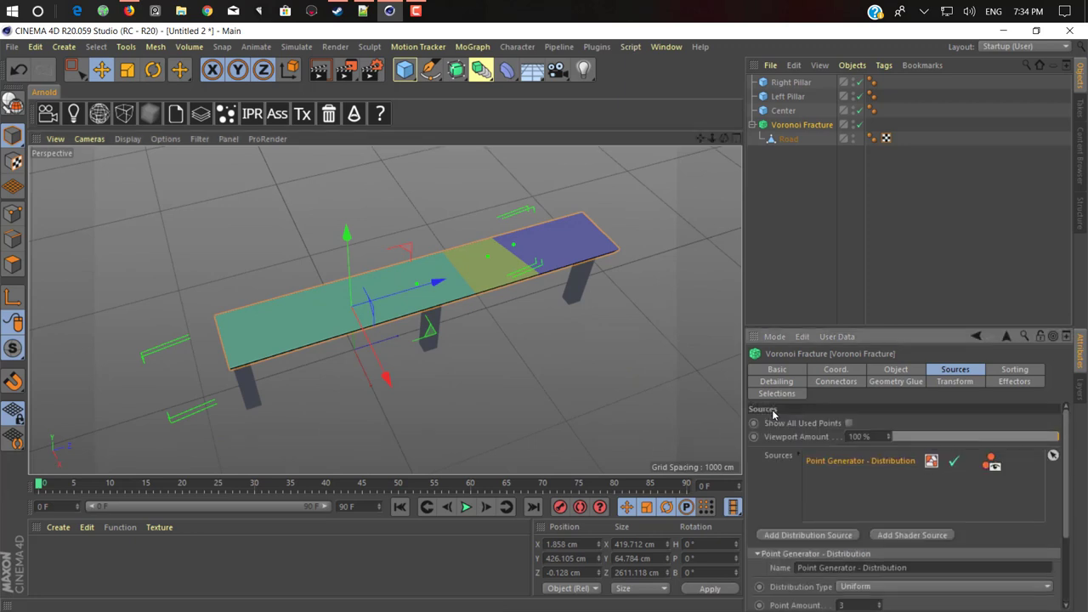
{"action": "left_click", "coordinate": [792, 536]}
{"action": "left_click", "coordinate": [789, 535]}
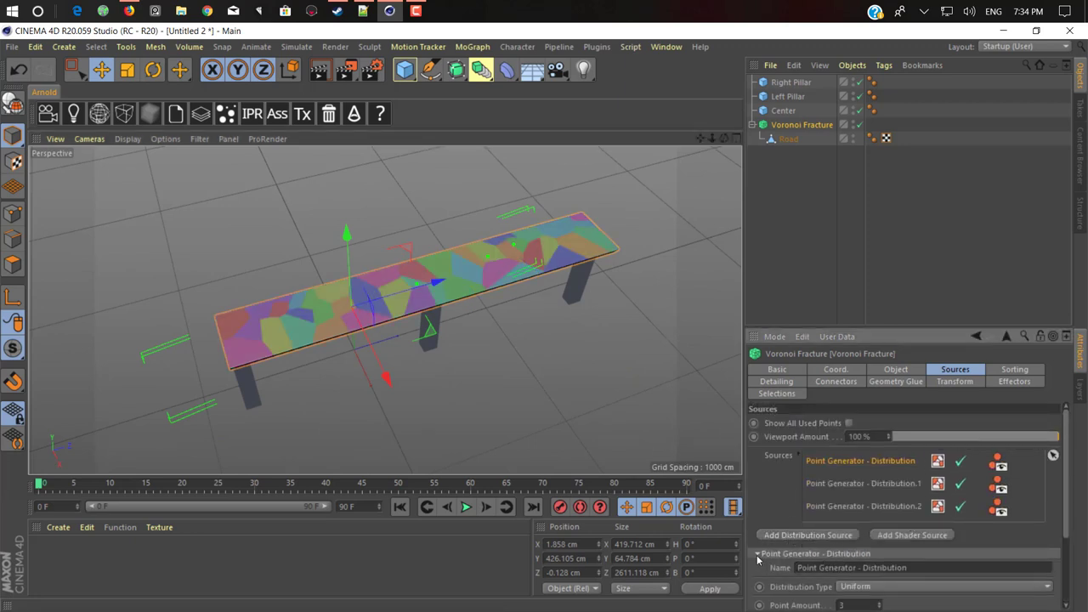
{"action": "key", "text": "ctrl+z"}
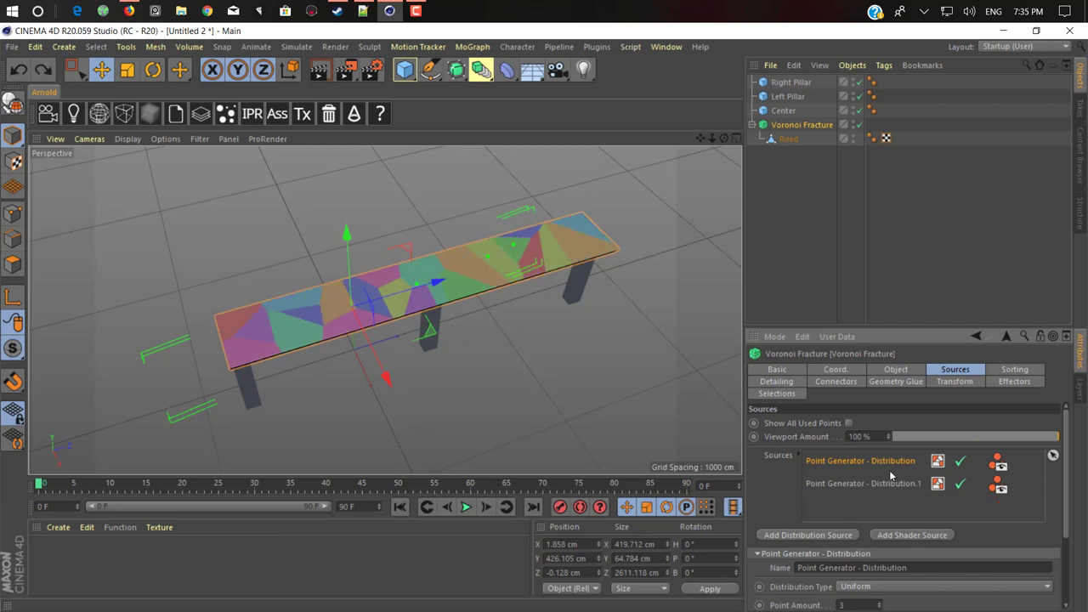
Step: Set the point amount of the source Point Generator - Distribution.1 to 400
{"action": "left_click", "coordinate": [837, 483]}
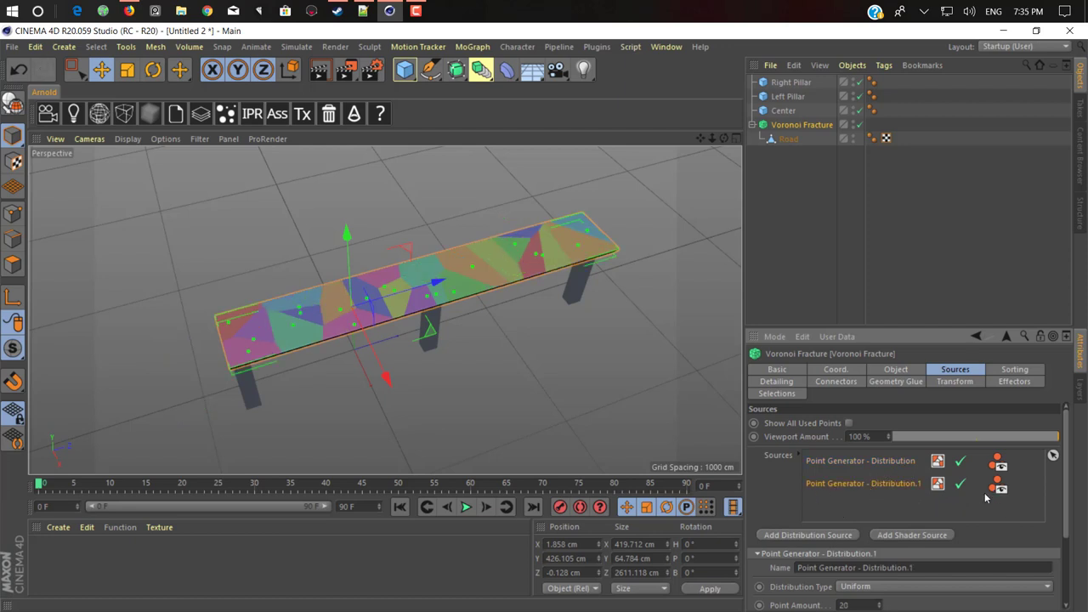
{"action": "scroll", "coordinate": [853, 490], "scroll_direction": "down", "scroll_amount": 3}
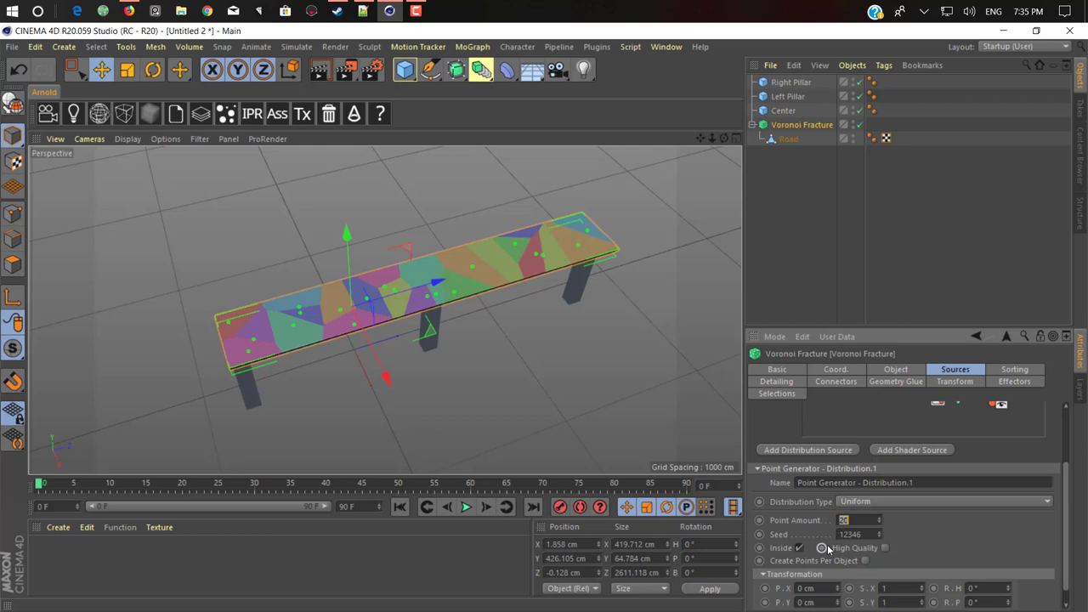
{"action": "type", "text": "0"}
{"action": "key", "text": "Return"}
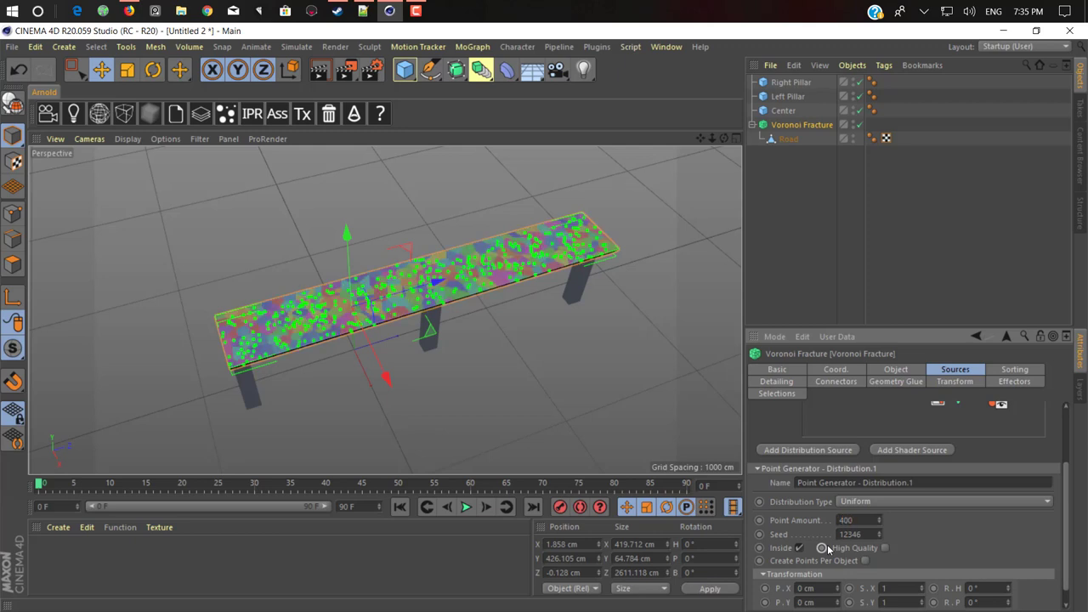
Step: Transform the Distribution.1 points to S.X 0.35, S.Z 0.08, P.X 111 cm and P.Z -634 cm, clustering them near the road's edge
{"action": "scroll", "coordinate": [959, 534], "scroll_direction": "down", "scroll_amount": 1}
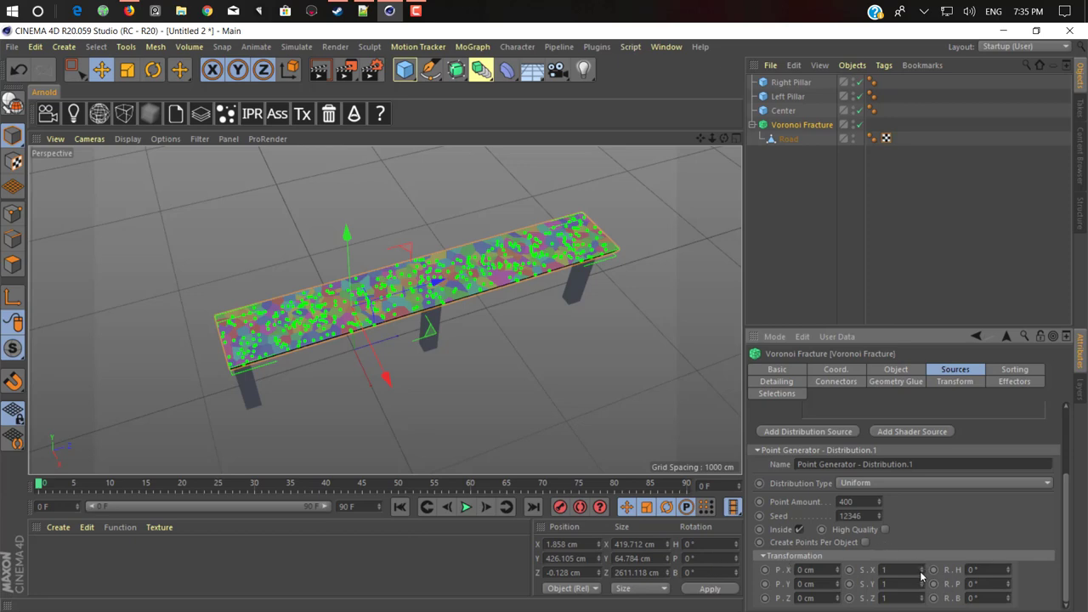
{"action": "left_click_drag", "start_coordinate": [921, 571], "coordinate": [876, 599]}
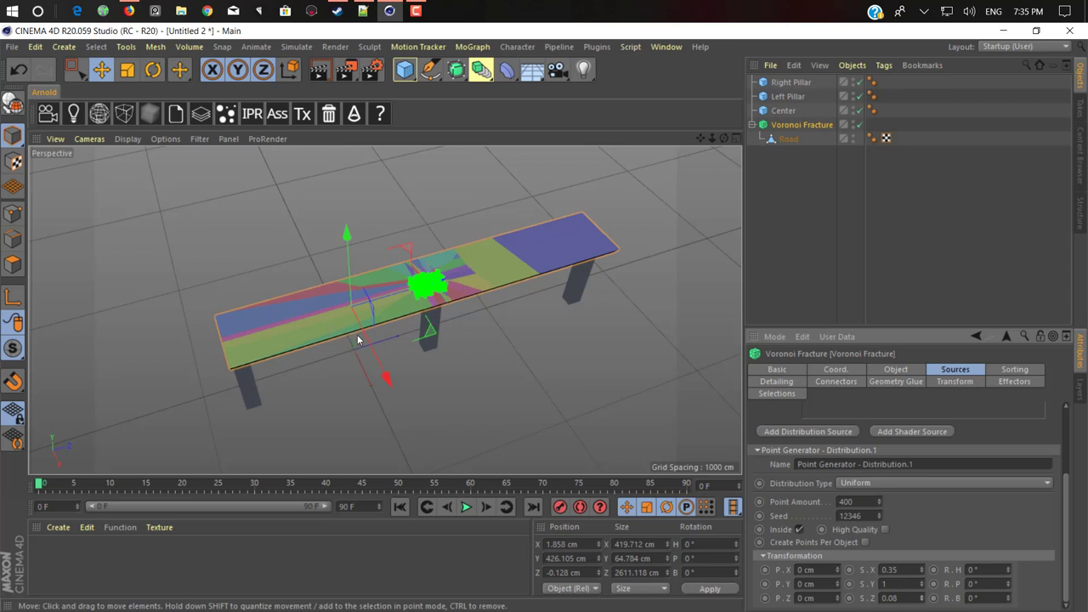
{"action": "left_click_drag", "start_coordinate": [838, 570], "coordinate": [838, 502]}
{"action": "left_click_drag", "start_coordinate": [837, 542], "coordinate": [836, 515]}
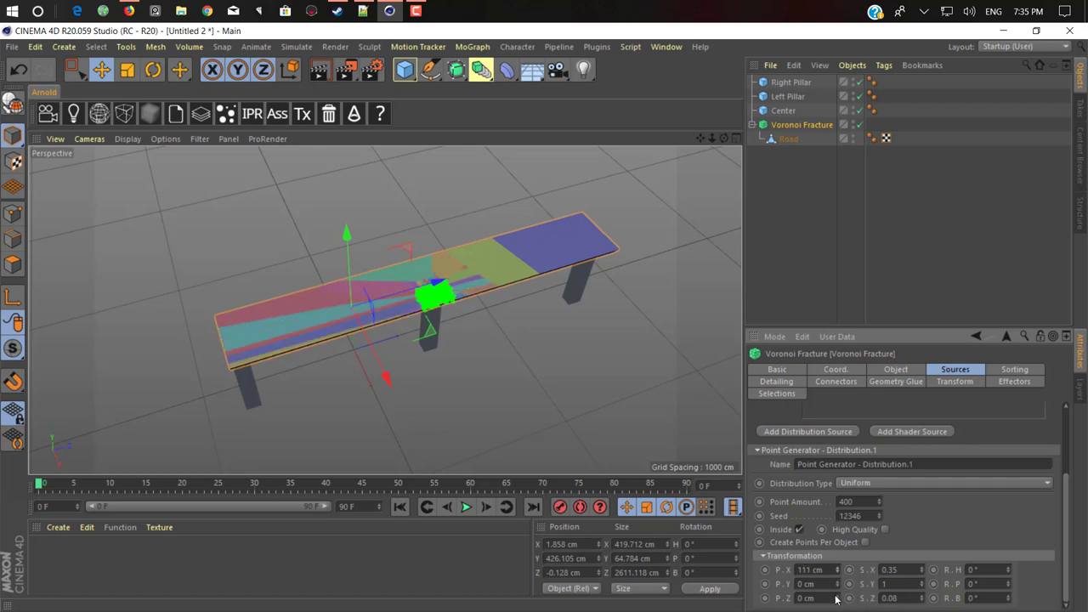
{"action": "left_click_drag", "start_coordinate": [837, 598], "coordinate": [837, 611]}
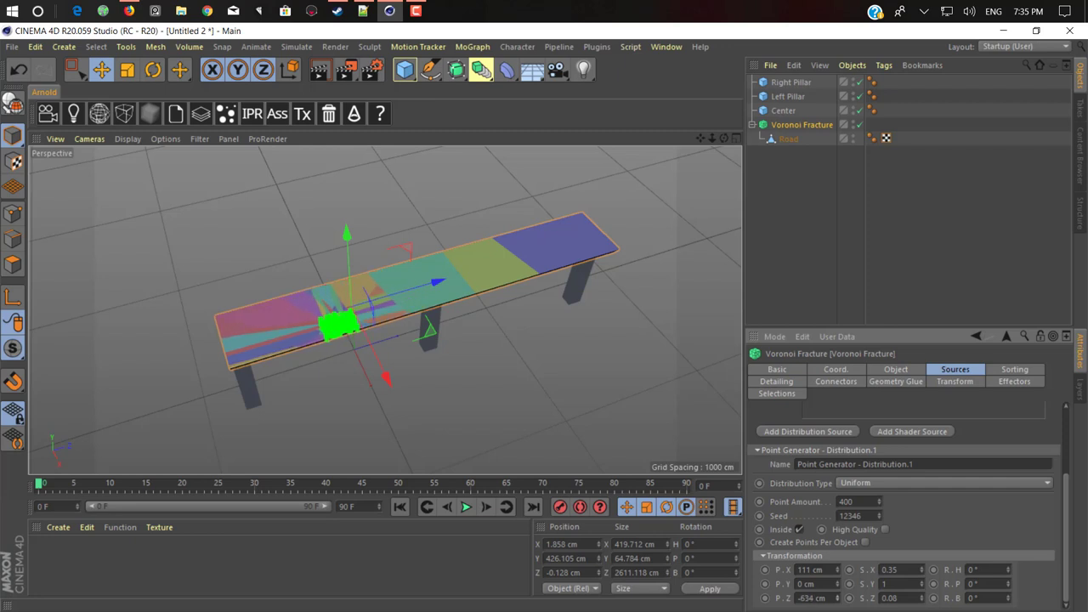
{"action": "left_click", "coordinate": [561, 331]}
{"action": "scroll", "coordinate": [391, 308], "scroll_direction": "up", "scroll_amount": 6}
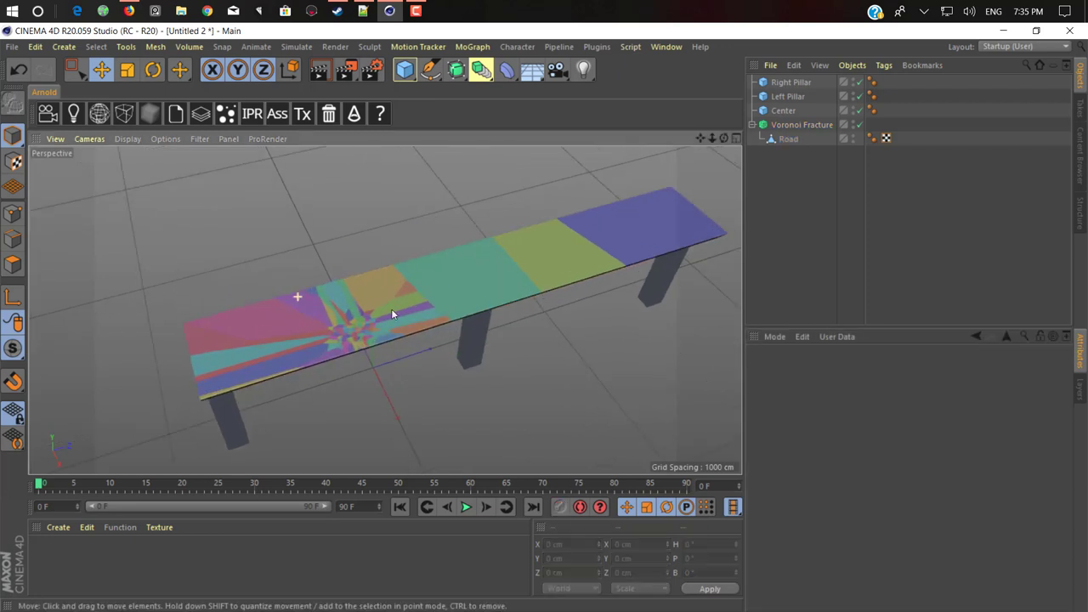
{"action": "left_click_drag", "start_coordinate": [366, 349], "coordinate": [505, 374], "text": "alt"}
Step: Add a third distribution source to the Voronoi Fracture and set its point amount to 400
{"action": "left_click", "coordinate": [803, 125]}
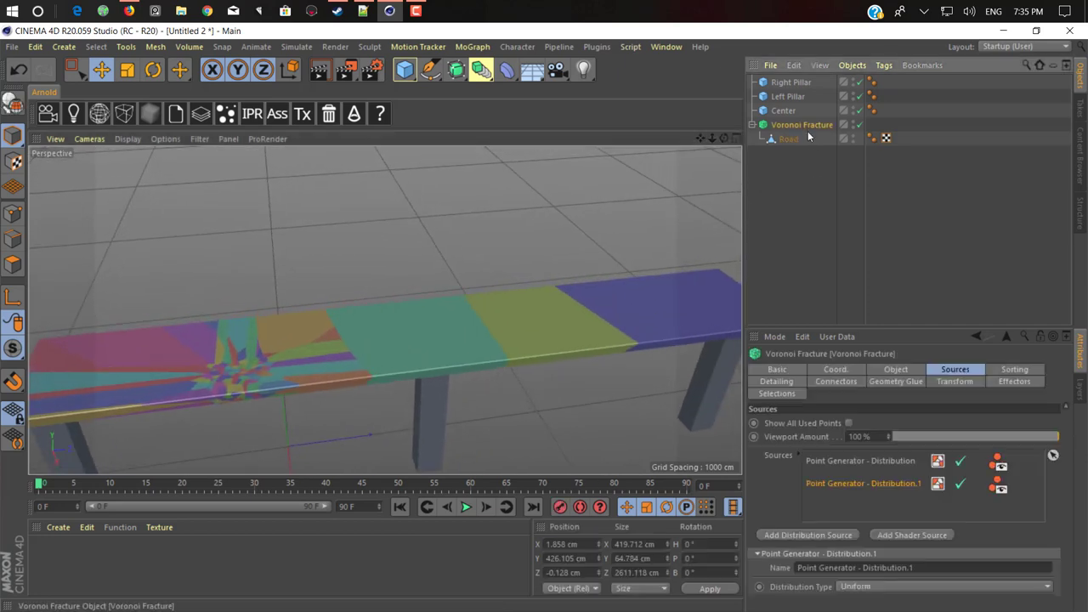
{"action": "left_click", "coordinate": [819, 537]}
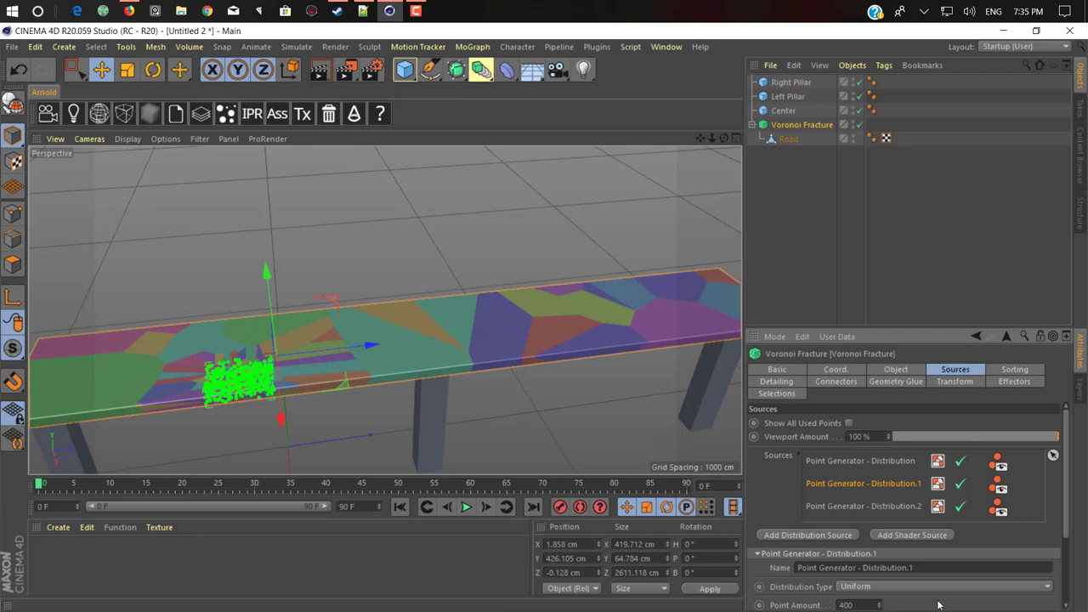
{"action": "left_click", "coordinate": [862, 506]}
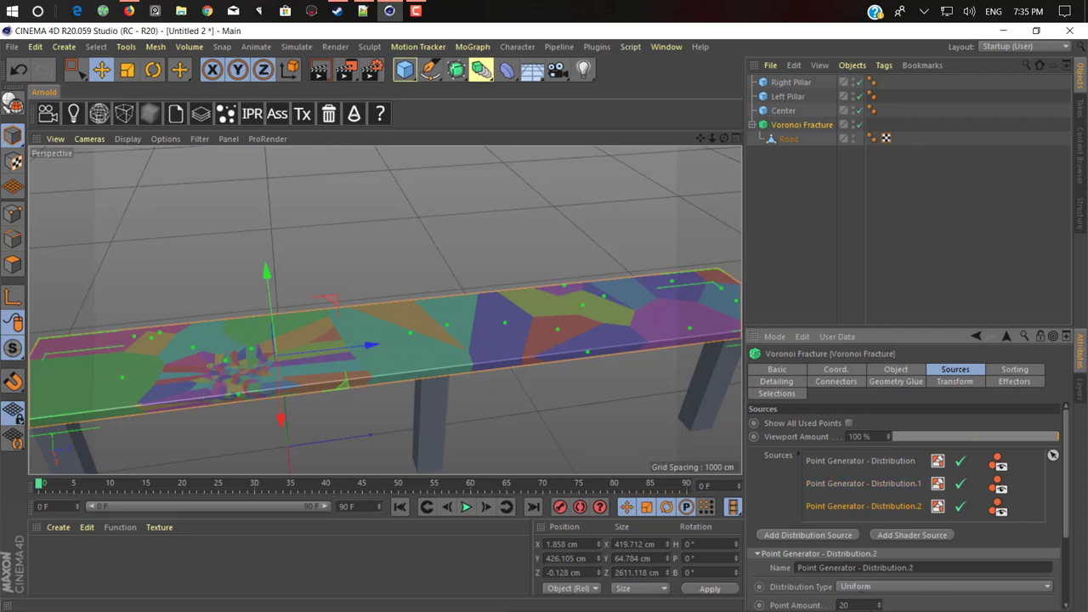
{"action": "left_click", "coordinate": [867, 604]}
{"action": "type", "text": "400"}
{"action": "key", "text": "Return"}
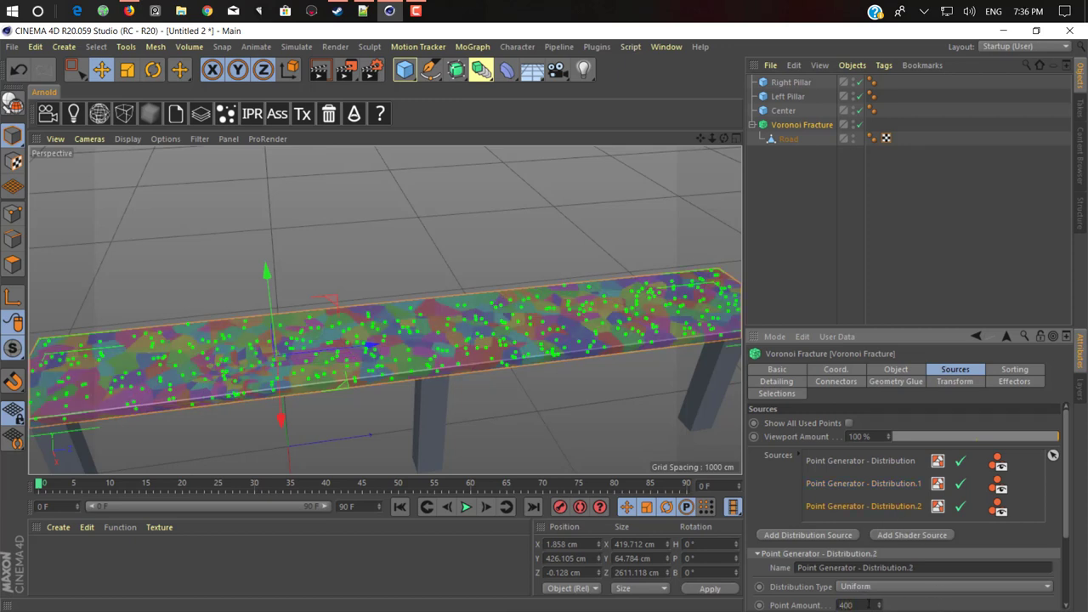
Step: Transform the Distribution.2 points to S.X 0.4, S.Z 0.1, P.X -165 cm and P.Z 521 cm, towards the road's far end
{"action": "scroll", "coordinate": [956, 602], "scroll_direction": "down", "scroll_amount": 3}
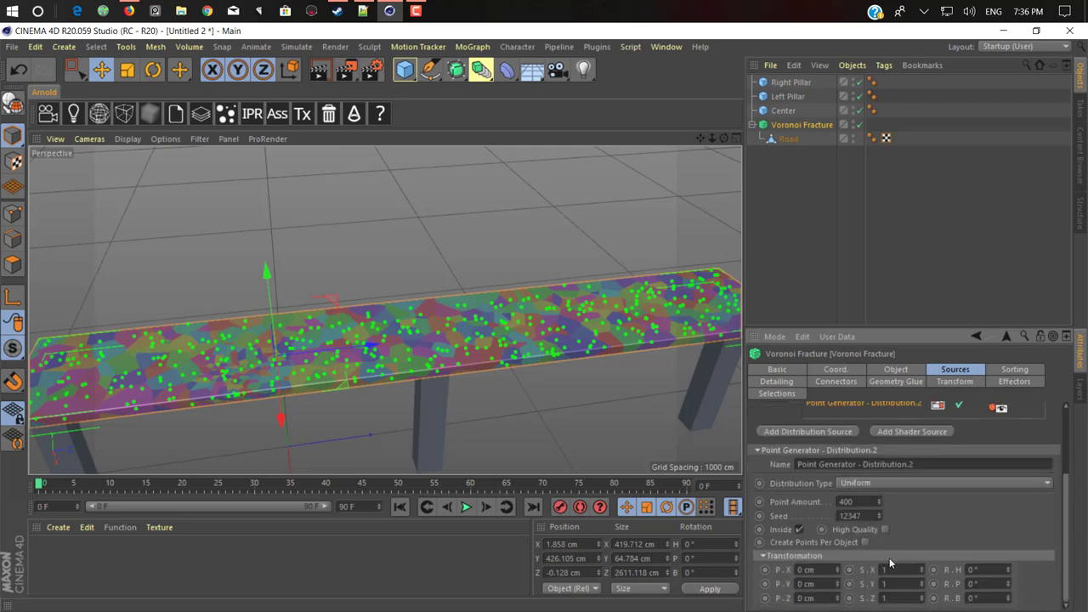
{"action": "left_click_drag", "start_coordinate": [921, 569], "coordinate": [922, 601]}
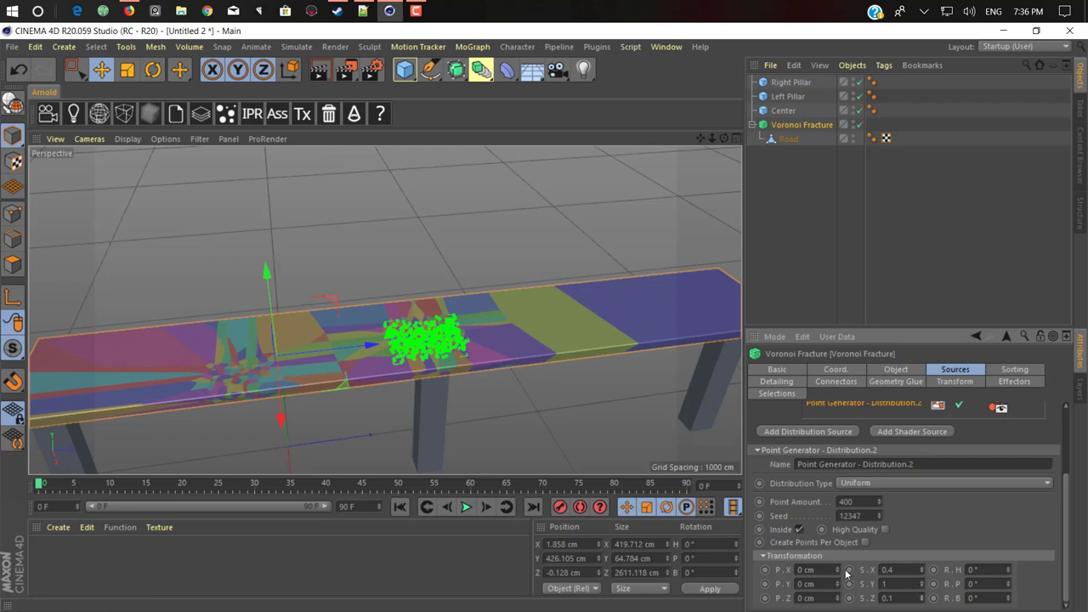
{"action": "mouse_move", "coordinate": [837, 570]}
{"action": "left_mouse_down"}
{"action": "mouse_move", "coordinate": [837, 584]}
{"action": "mouse_move", "coordinate": [837, 538]}
{"action": "mouse_move", "coordinate": [838, 555]}
{"action": "left_mouse_up"}
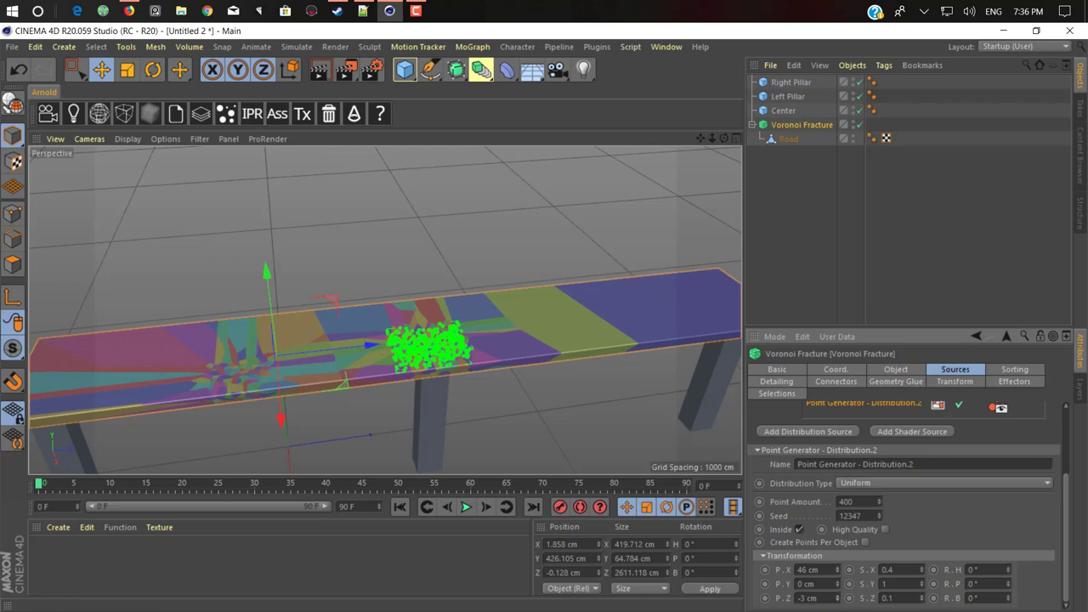
{"action": "mouse_move", "coordinate": [837, 598]}
{"action": "left_mouse_down"}
{"action": "mouse_move", "coordinate": [837, 173]}
{"action": "mouse_move", "coordinate": [837, 611]}
{"action": "left_mouse_up"}
{"action": "left_click", "coordinate": [566, 444]}
{"action": "left_click_drag", "start_coordinate": [566, 444], "coordinate": [471, 243], "text": "alt"}
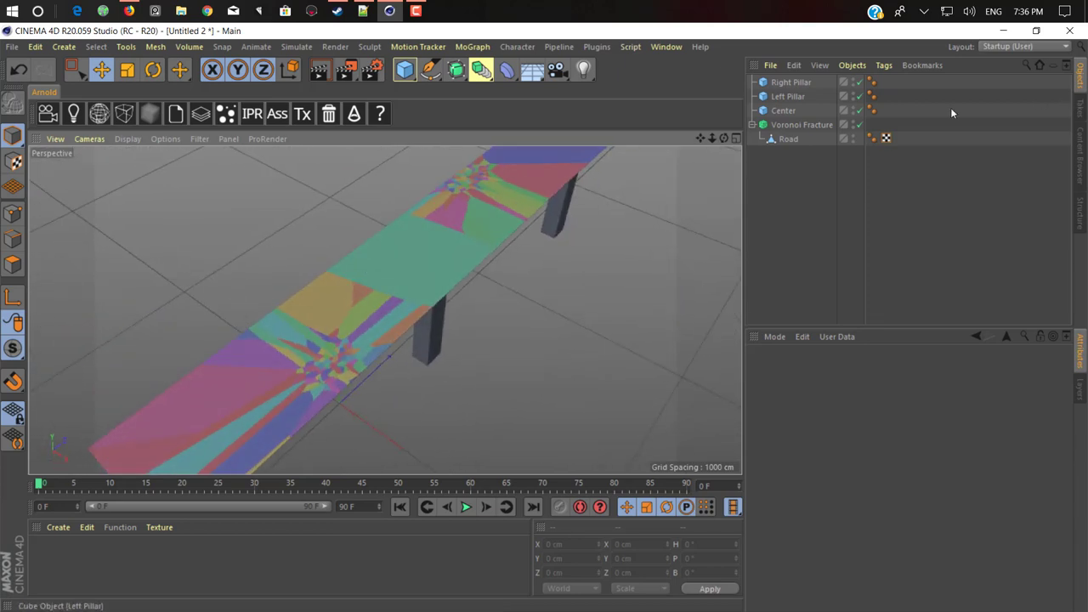
Step: Add a fourth distribution source to the Voronoi Fracture and set its point amount to 400
{"action": "left_click", "coordinate": [802, 125]}
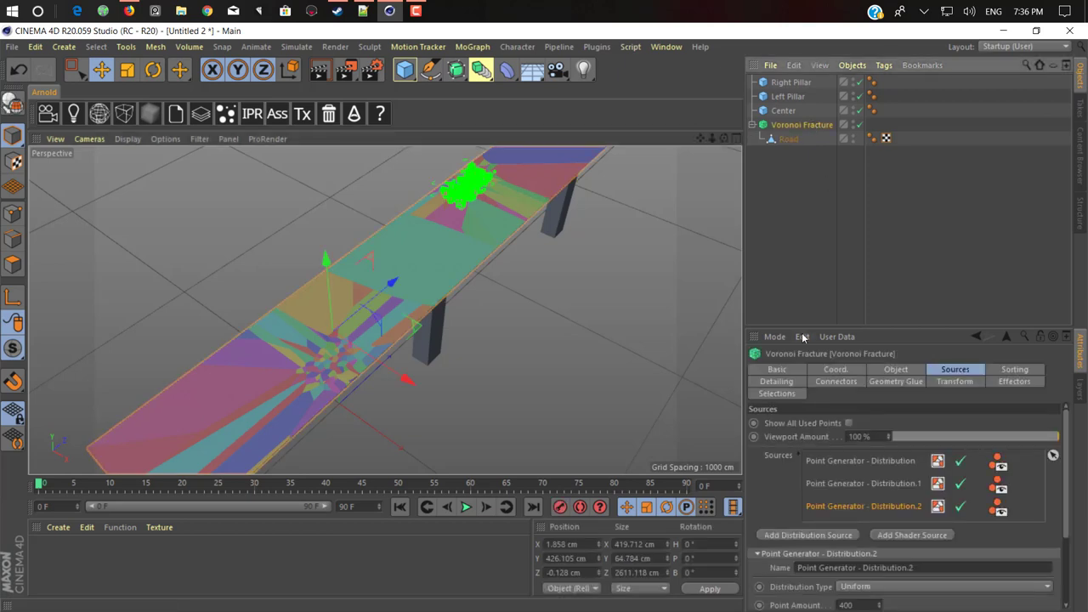
{"action": "left_click", "coordinate": [813, 534]}
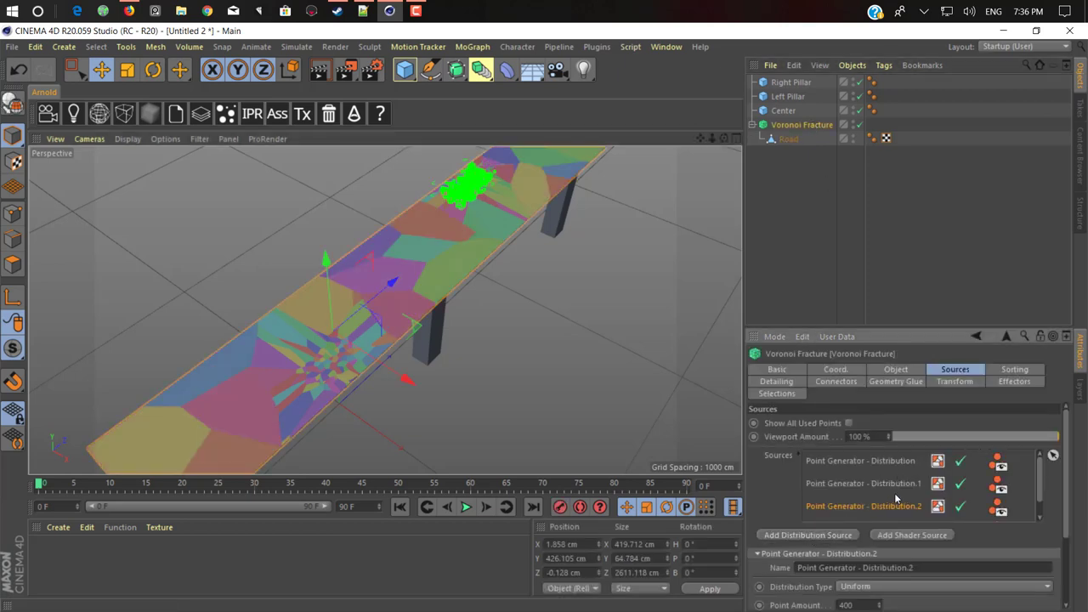
{"action": "left_click", "coordinate": [876, 606]}
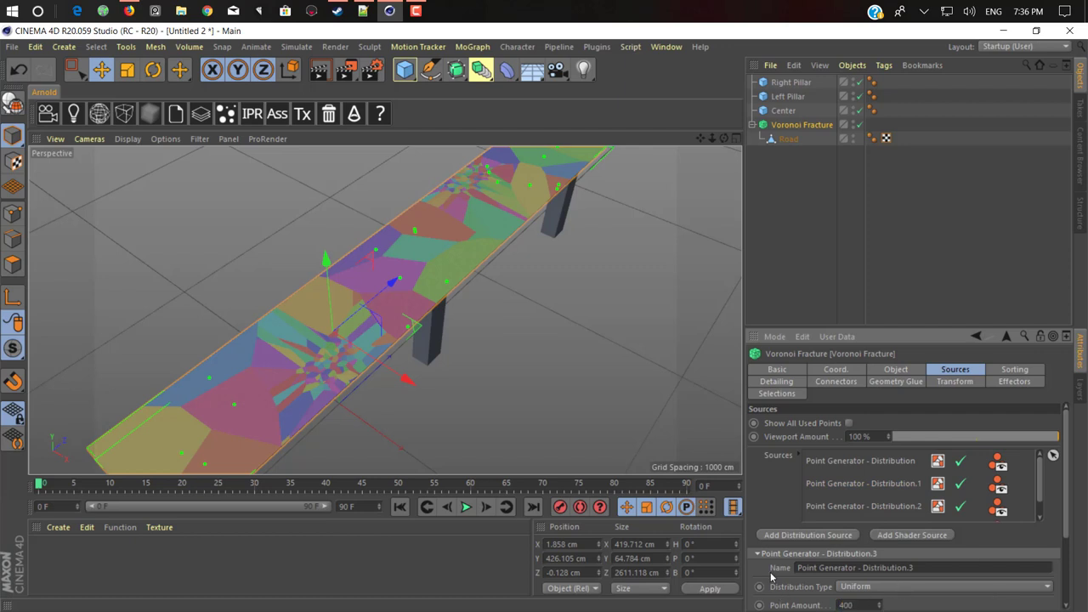
{"action": "key", "text": "Return"}
Step: Shift the Distribution.3 points to P.X -29 cm and scale them down into a cluster around the middle of the road
{"action": "scroll", "coordinate": [931, 599], "scroll_direction": "down", "scroll_amount": 3}
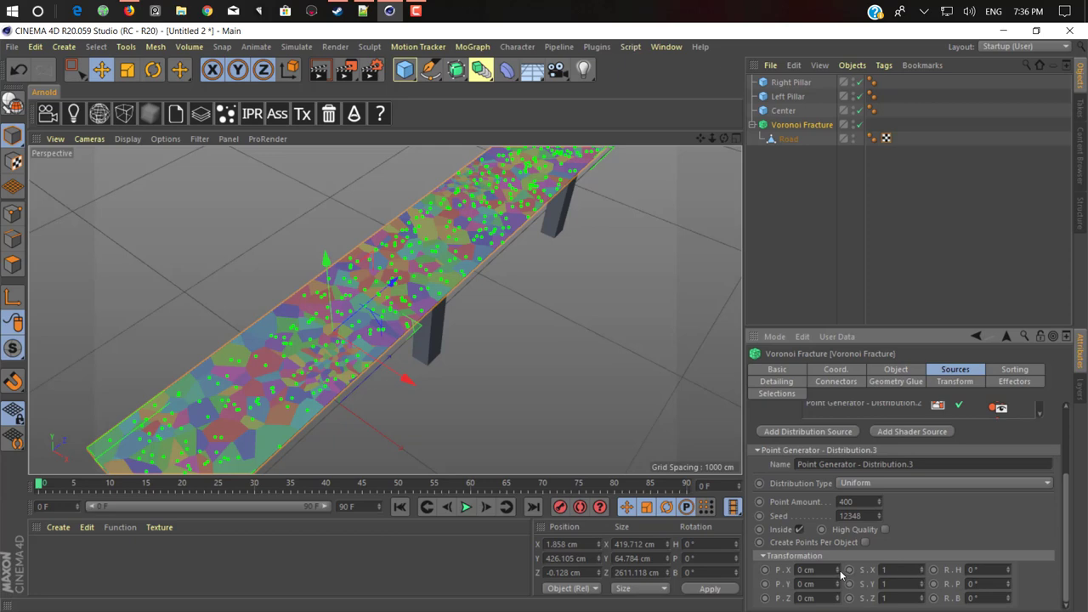
{"action": "left_click_drag", "start_coordinate": [838, 572], "coordinate": [838, 596]}
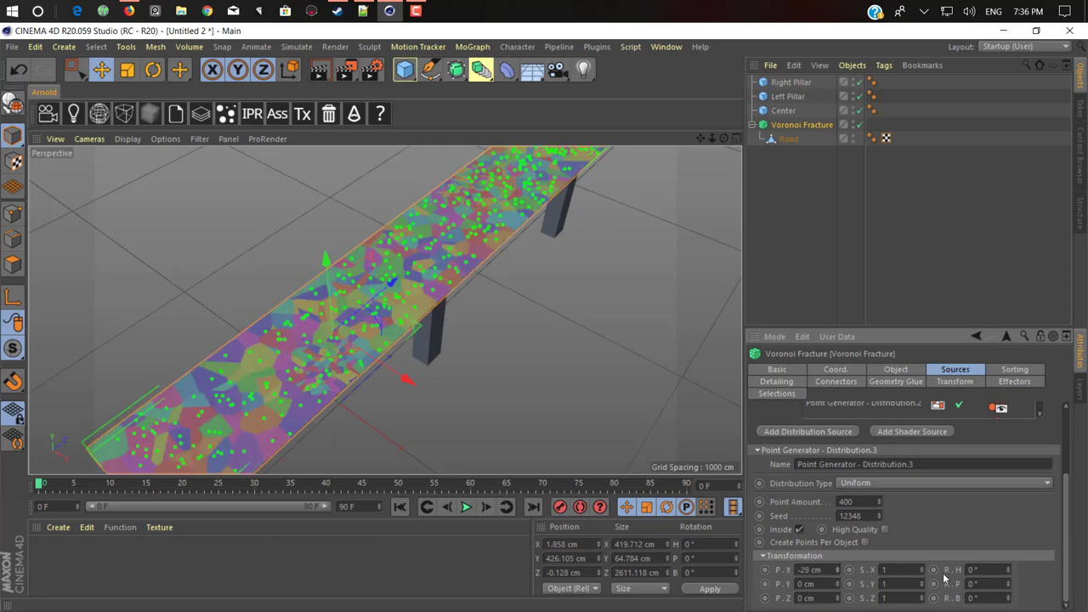
{"action": "left_click_drag", "start_coordinate": [922, 570], "coordinate": [924, 611]}
{"action": "key", "text": "ctrl+z"}
{"action": "left_click", "coordinate": [667, 358]}
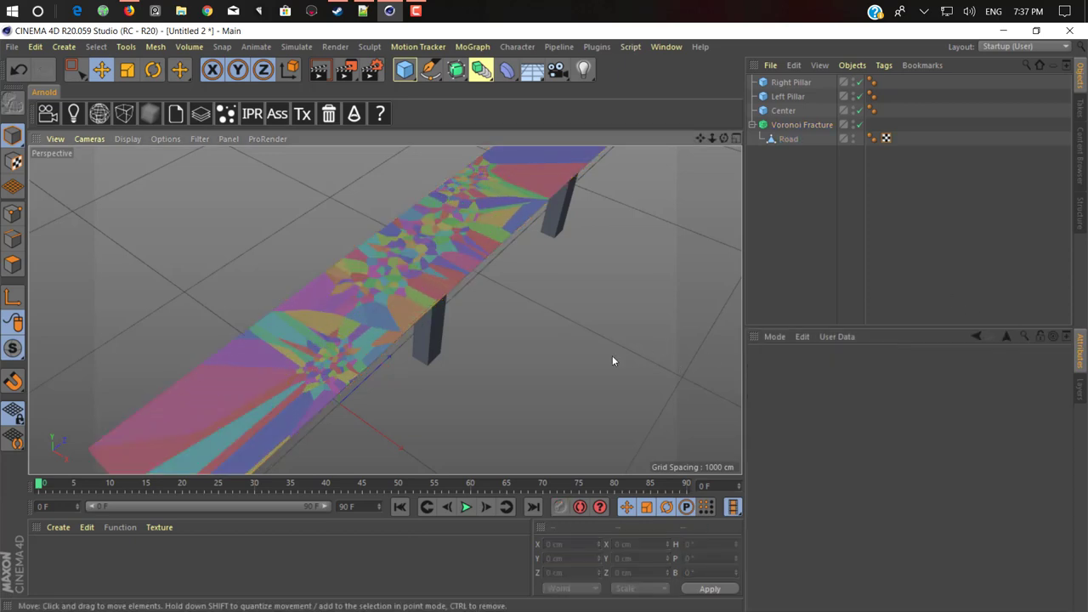
Step: Examine the road's fracture pieces up close around the clustered cracks and along the road's side edge
{"action": "left_click_drag", "start_coordinate": [499, 330], "coordinate": [347, 252], "text": "alt"}
{"action": "right_click_drag", "start_coordinate": [346, 252], "coordinate": [364, 257], "text": "alt"}
{"action": "scroll", "coordinate": [351, 292], "scroll_direction": "up", "scroll_amount": 5}
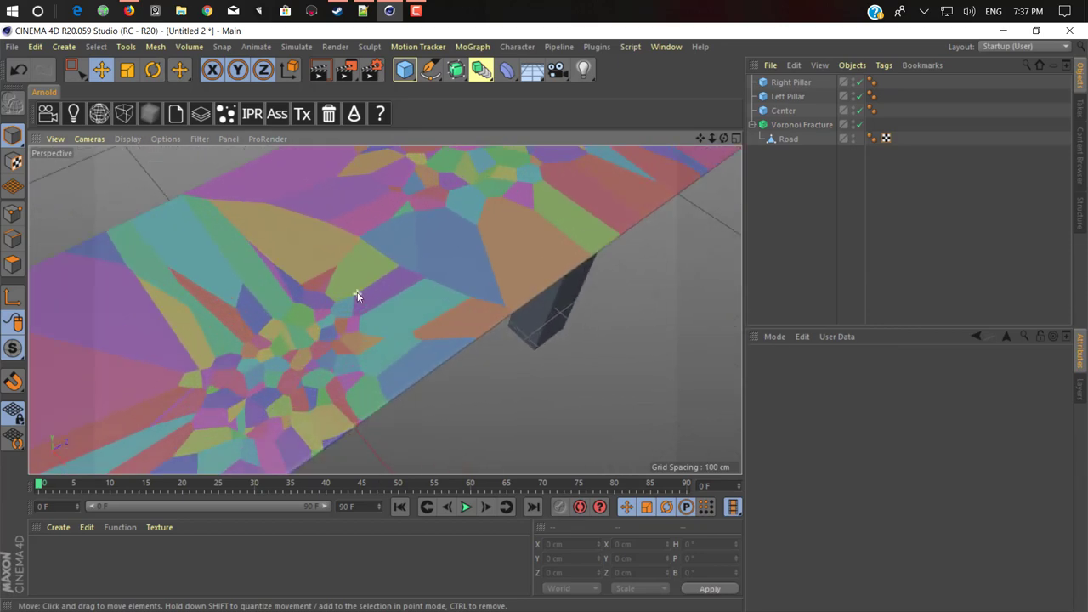
{"action": "scroll", "coordinate": [372, 285], "scroll_direction": "down", "scroll_amount": 1}
{"action": "scroll", "coordinate": [364, 289], "scroll_direction": "down", "scroll_amount": 1}
{"action": "middle_click_drag", "start_coordinate": [324, 362], "coordinate": [343, 301], "text": "alt"}
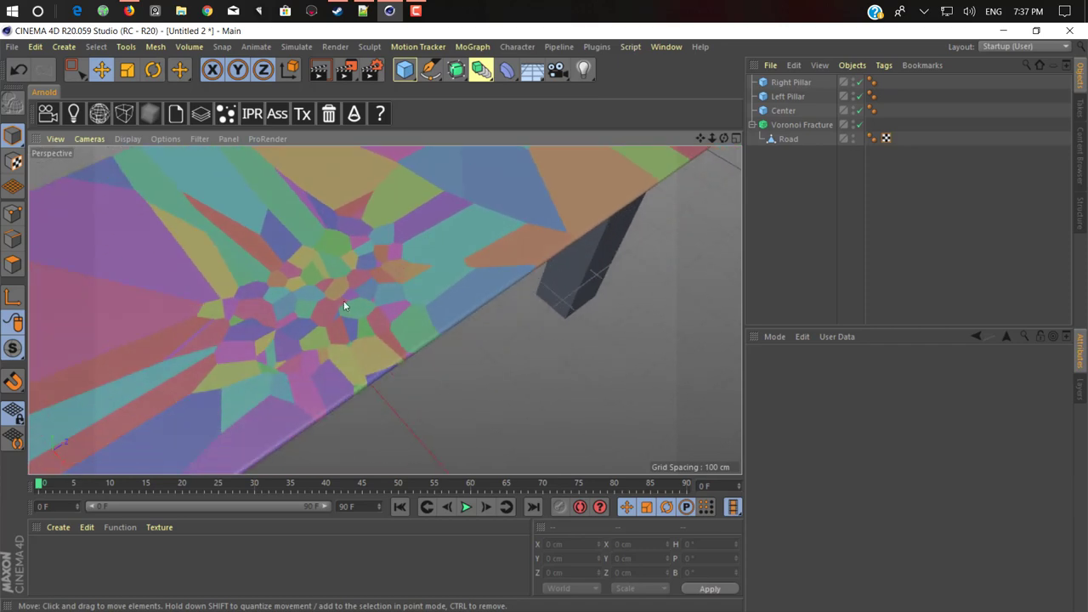
{"action": "left_click_drag", "start_coordinate": [339, 312], "coordinate": [371, 261], "text": "alt"}
{"action": "scroll", "coordinate": [366, 267], "scroll_direction": "up", "scroll_amount": 5}
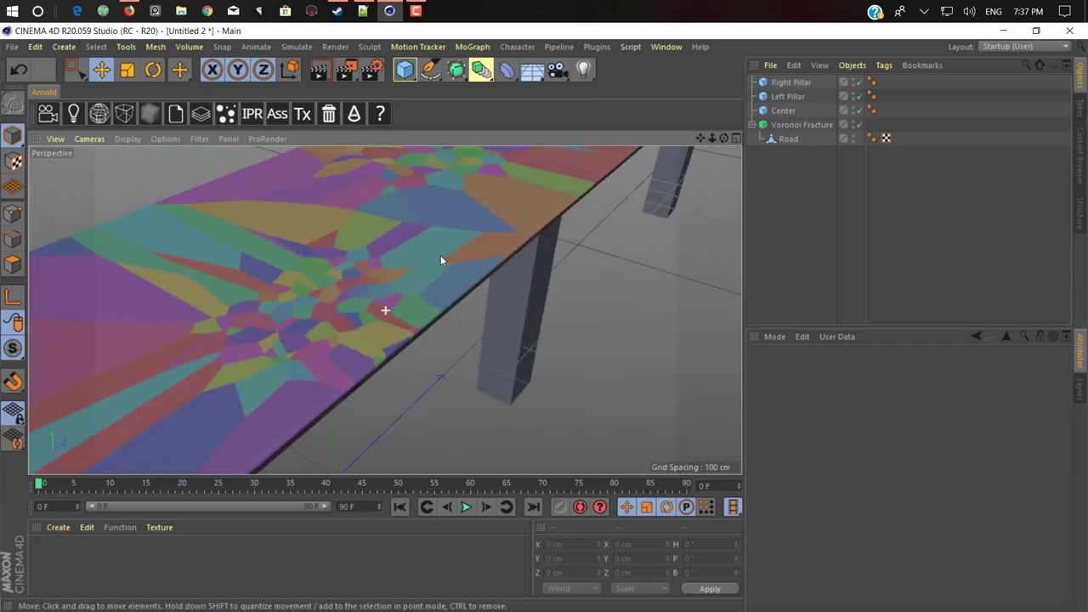
Step: Add a fifth distribution source to the Voronoi Fracture and set its point amount to 300
{"action": "left_click", "coordinate": [803, 125]}
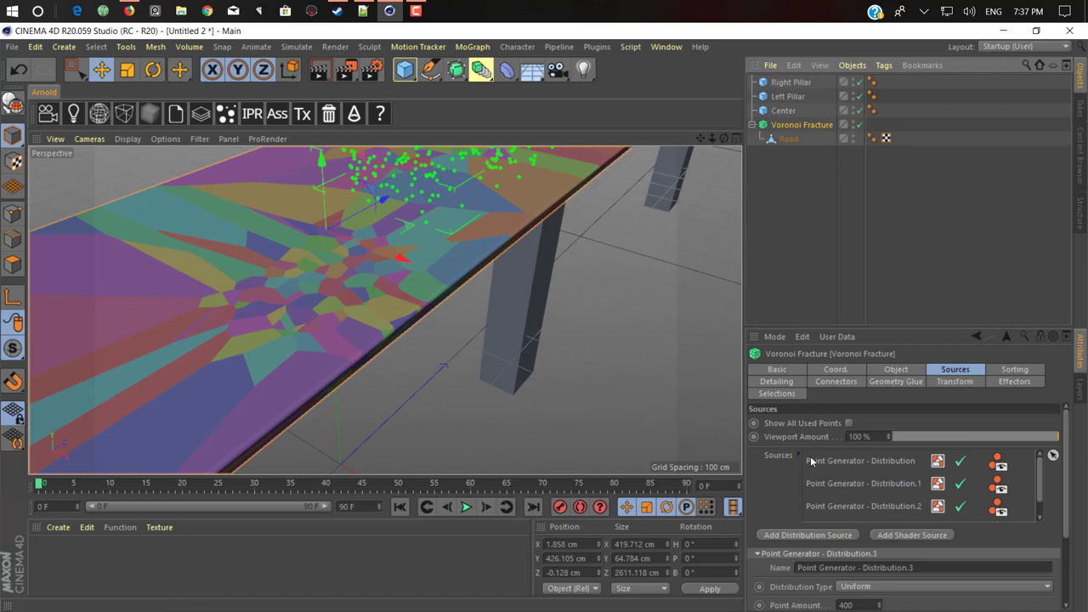
{"action": "left_click", "coordinate": [802, 535]}
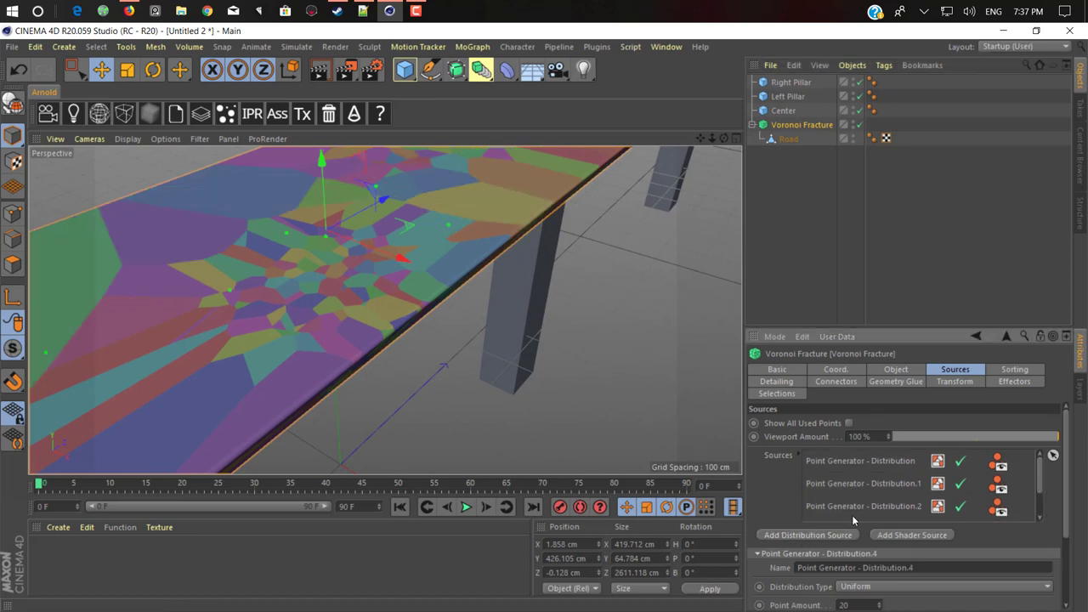
{"action": "left_click", "coordinate": [849, 506]}
{"action": "scroll", "coordinate": [854, 509], "scroll_direction": "down", "scroll_amount": 3}
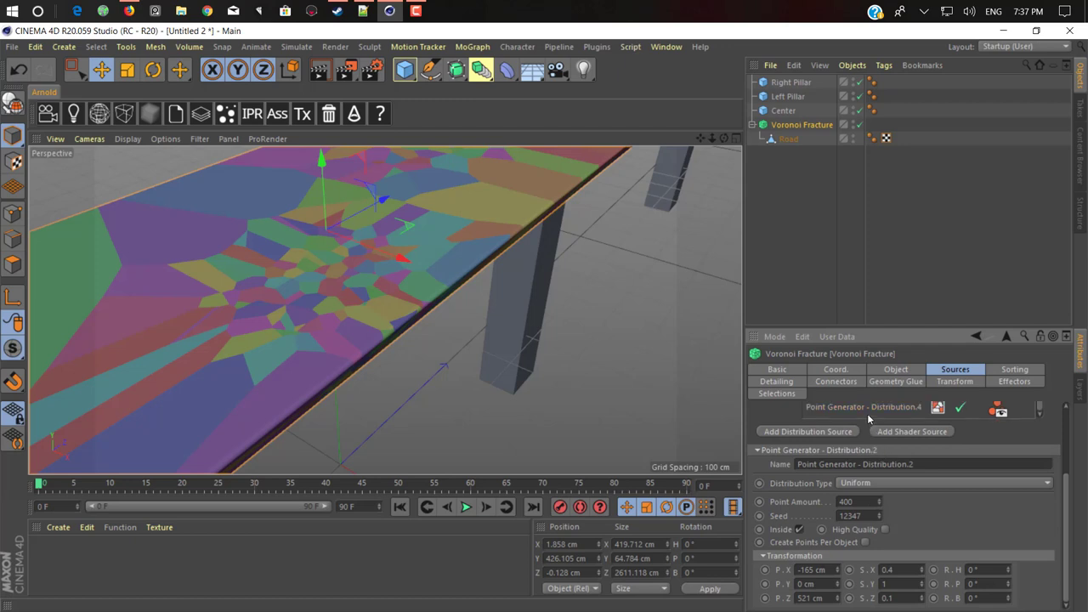
{"action": "scroll", "coordinate": [867, 413], "scroll_direction": "up", "scroll_amount": 2}
{"action": "left_click", "coordinate": [849, 462]}
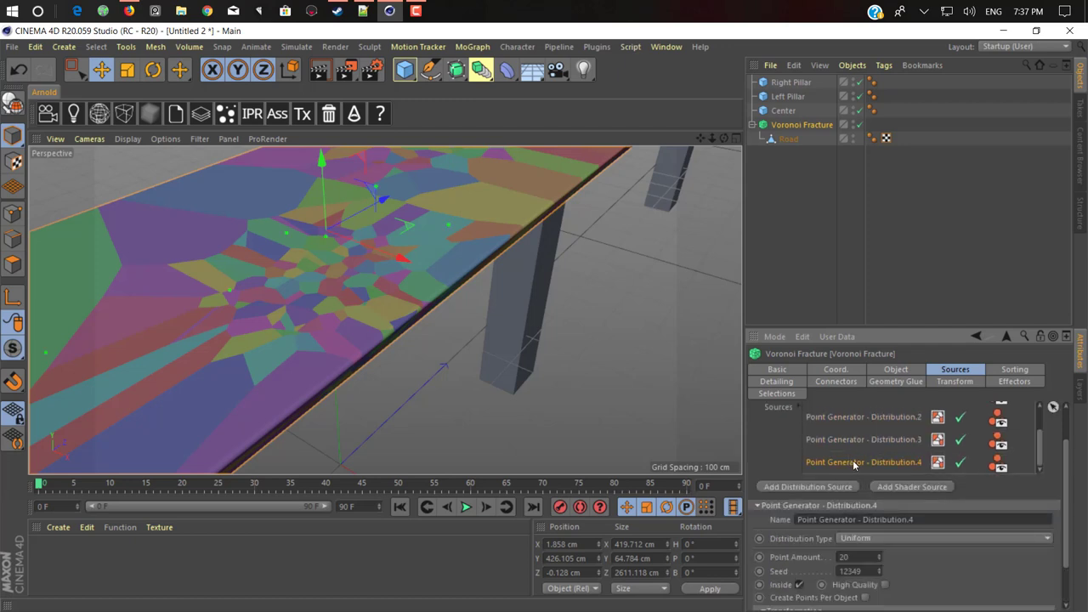
{"action": "scroll", "coordinate": [782, 458], "scroll_direction": "down", "scroll_amount": 2}
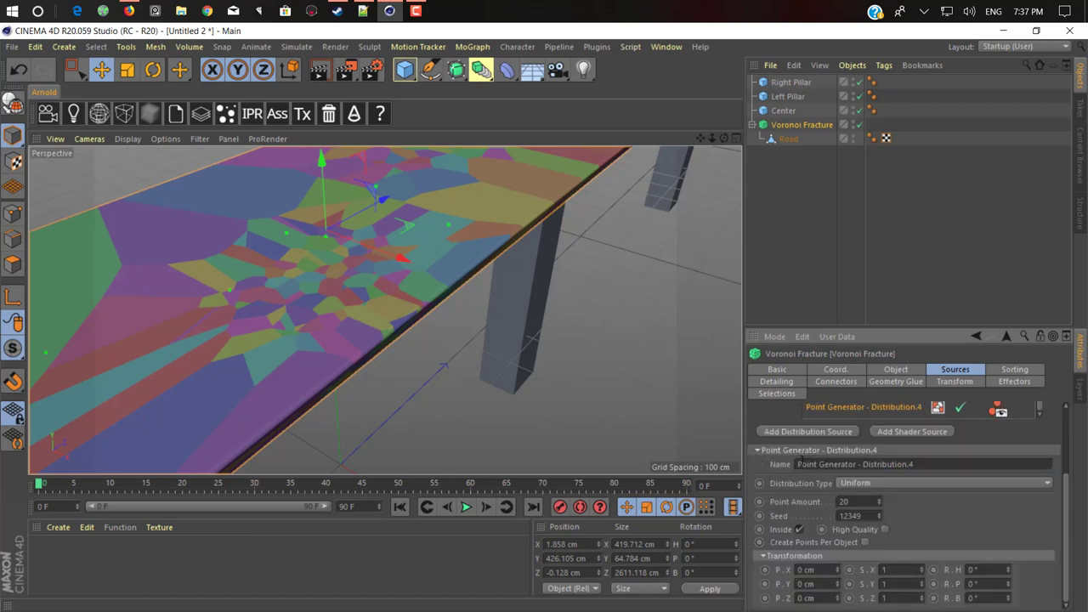
{"action": "left_click", "coordinate": [865, 505]}
Step: Transform the Distribution.4 points to S.X 0.27, S.Z 0.05, P.X 61 cm and P.Z -536 cm, beside the near crack cluster
{"action": "left_click_drag", "start_coordinate": [922, 573], "coordinate": [928, 611]}
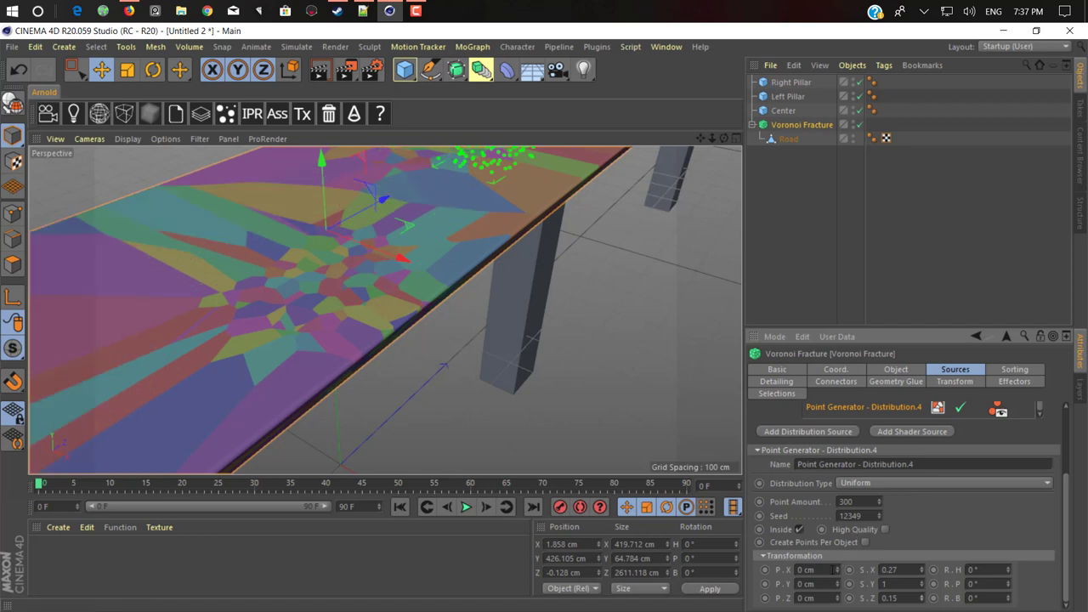
{"action": "left_click_drag", "start_coordinate": [838, 570], "coordinate": [892, 571]}
{"action": "left_click_drag", "start_coordinate": [840, 598], "coordinate": [589, 598]}
{"action": "left_click_drag", "start_coordinate": [840, 605], "coordinate": [917, 582]}
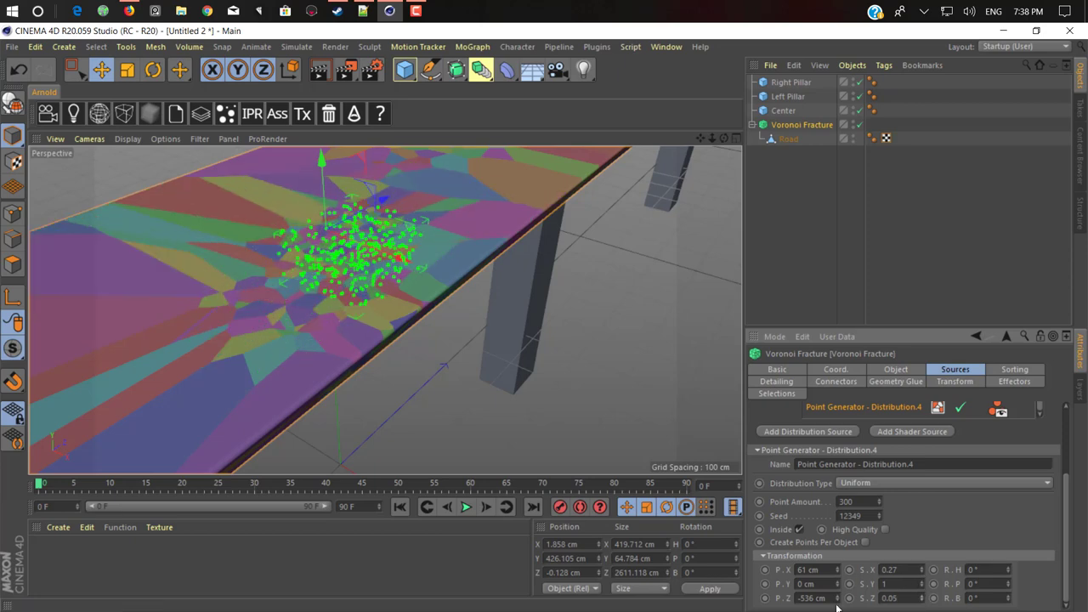
Step: Shift the Distribution.4 points to P.X 151 cm and P.Z -612 cm, near the road's side edge
{"action": "mouse_move", "coordinate": [840, 598]}
{"action": "left_mouse_down"}
{"action": "mouse_move", "coordinate": [863, 598]}
{"action": "mouse_move", "coordinate": [837, 610]}
{"action": "left_mouse_up"}
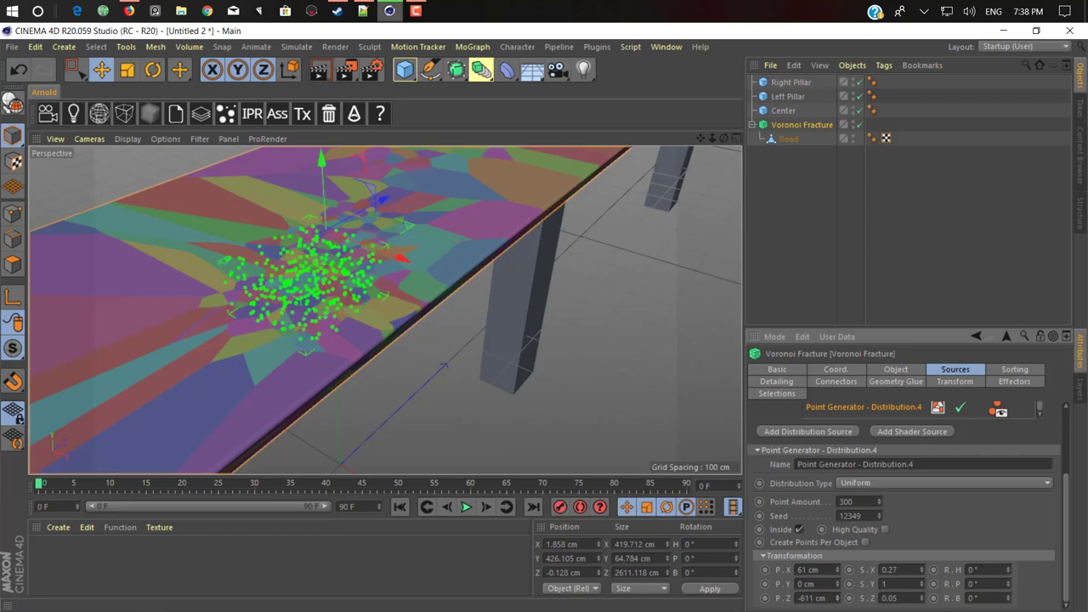
{"action": "left_click_drag", "start_coordinate": [838, 571], "coordinate": [838, 571]}
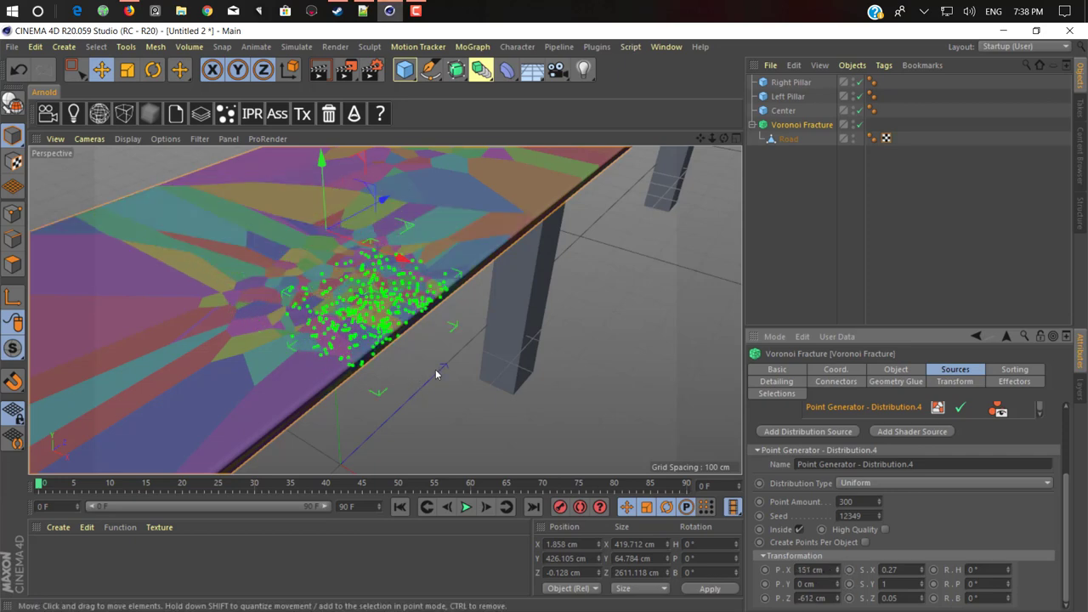
{"action": "left_click", "coordinate": [564, 349]}
{"action": "left_click_drag", "start_coordinate": [564, 349], "coordinate": [569, 218], "text": "alt"}
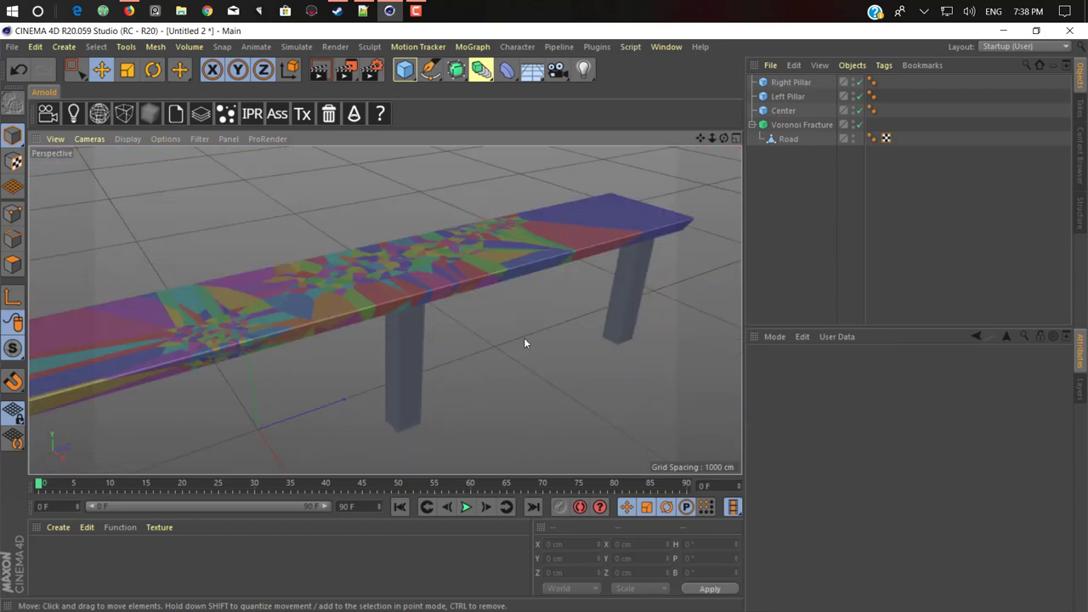
{"action": "mouse_move", "coordinate": [524, 344]}
{"action": "left_mouse_down", "text": "alt"}
{"action": "mouse_move", "coordinate": [257, 315]}
{"action": "mouse_move", "coordinate": [513, 332]}
{"action": "mouse_move", "coordinate": [505, 372]}
{"action": "mouse_move", "coordinate": [321, 354]}
{"action": "mouse_move", "coordinate": [514, 329]}
{"action": "left_mouse_up", "text": "alt"}
Step: Apply a Voronoi Fracture to the center pillar, making the pillar its child
{"action": "left_click", "coordinate": [315, 308]}
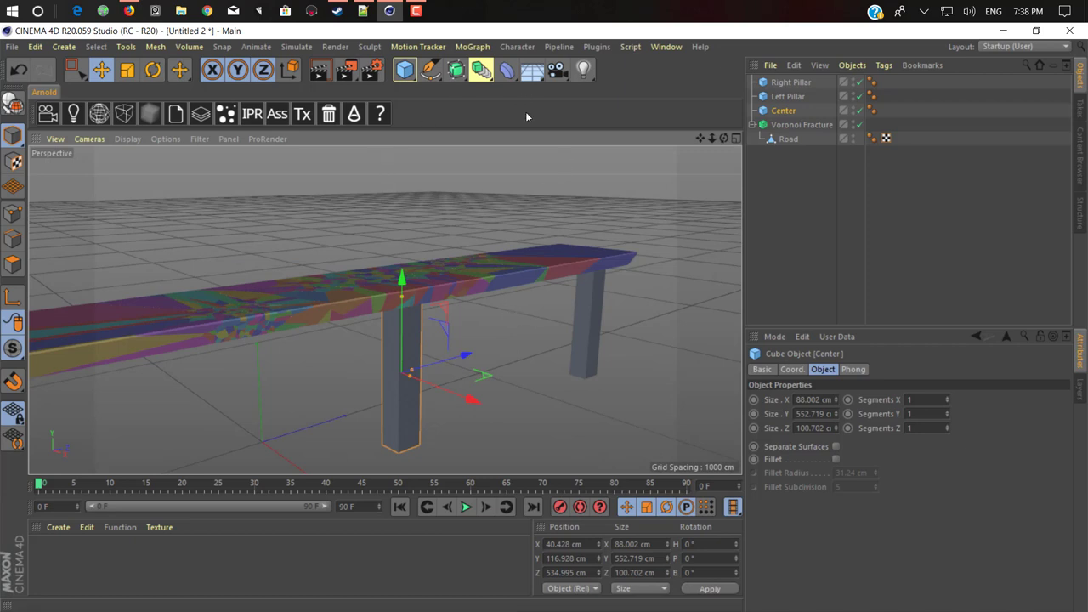
{"action": "left_click", "coordinate": [473, 47]}
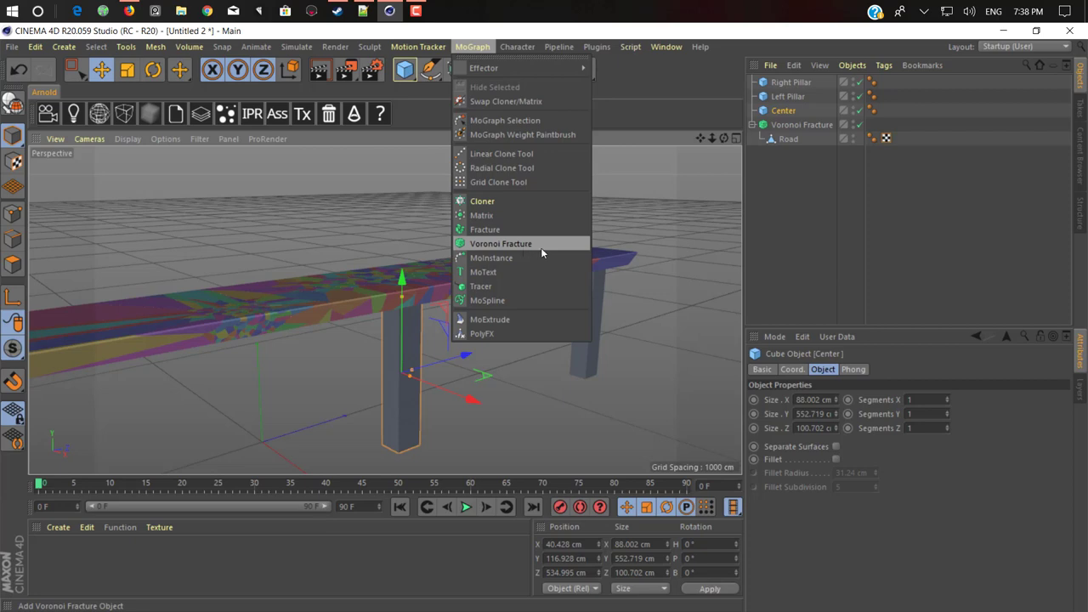
{"action": "left_click", "coordinate": [501, 243], "text": "alt"}
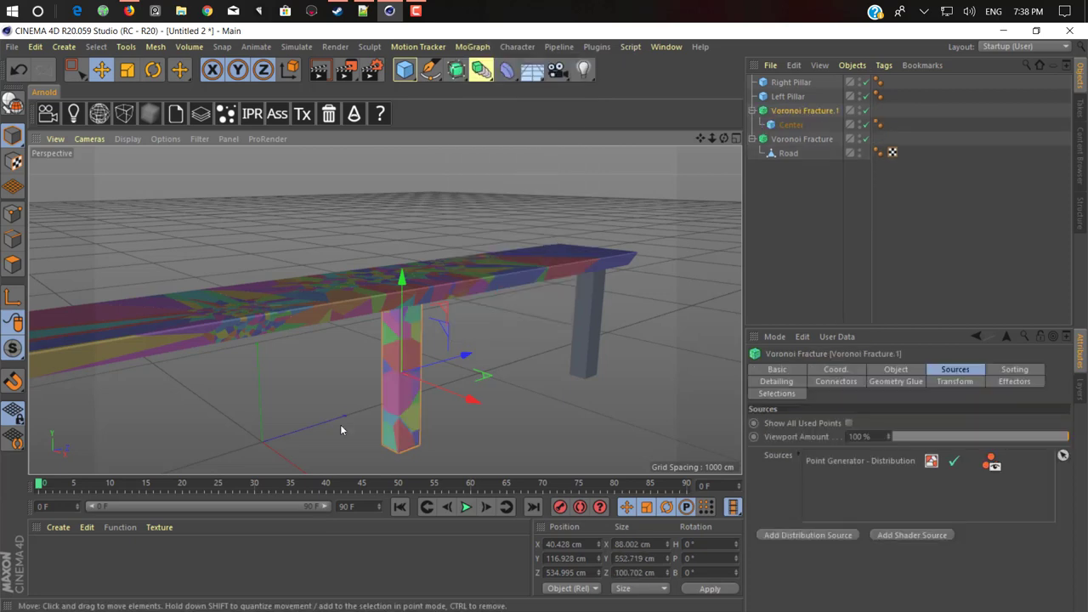
Step: Enable the fillet on the Center cube and set its fillet radius to 5 cm
{"action": "left_click_drag", "start_coordinate": [340, 424], "coordinate": [376, 414], "text": "alt"}
{"action": "scroll", "coordinate": [376, 414], "scroll_direction": "up", "scroll_amount": 5}
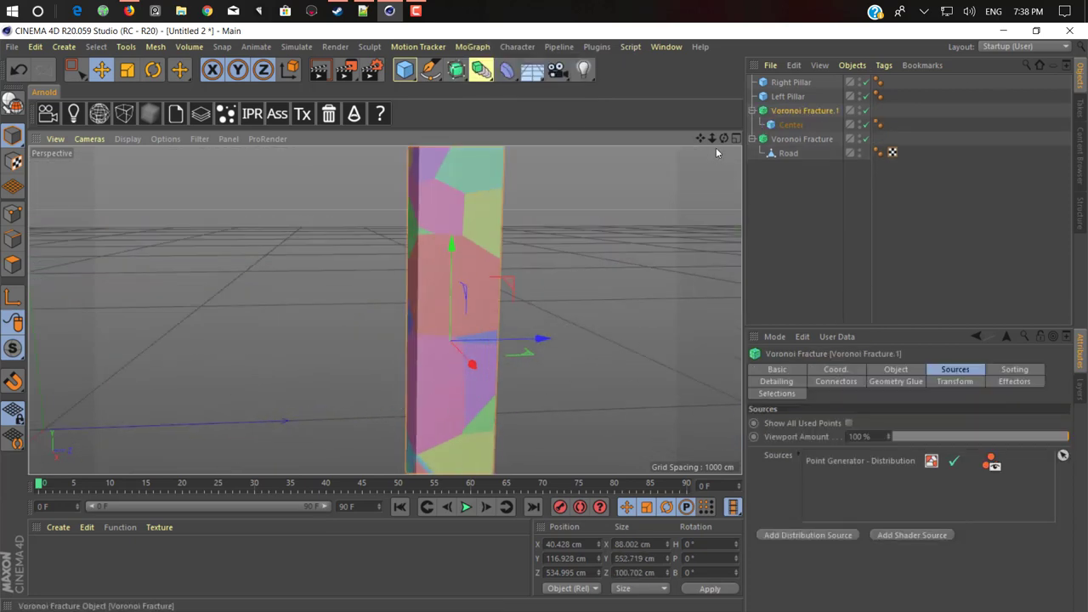
{"action": "left_click", "coordinate": [791, 125]}
{"action": "left_click", "coordinate": [836, 459]}
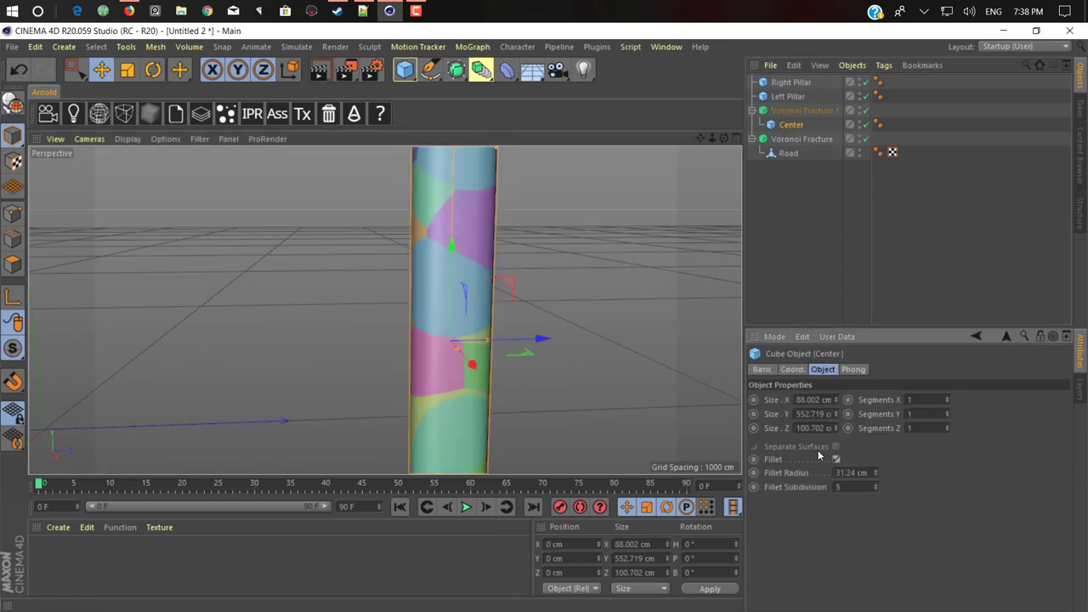
{"action": "left_click", "coordinate": [877, 475]}
{"action": "left_click", "coordinate": [876, 476]}
{"action": "left_click_drag", "start_coordinate": [876, 476], "coordinate": [875, 499]}
{"action": "left_click_drag", "start_coordinate": [392, 200], "coordinate": [418, 274], "text": "alt"}
{"action": "scroll", "coordinate": [417, 276], "scroll_direction": "down", "scroll_amount": 5}
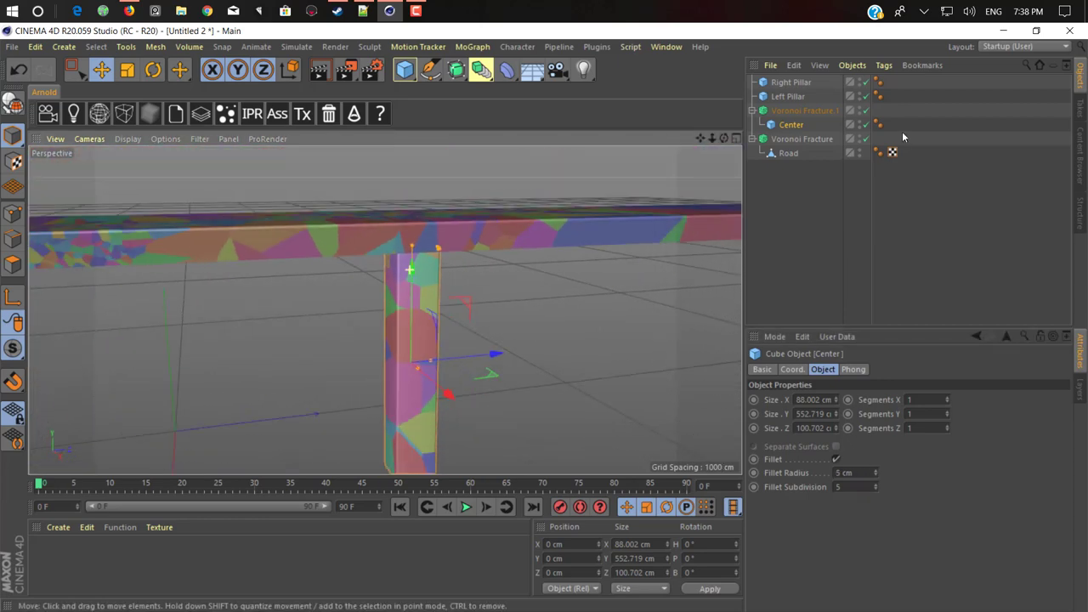
Step: Rename the Voronoi Fracture that holds the road as Road Fracture
{"action": "right_click", "coordinate": [799, 139]}
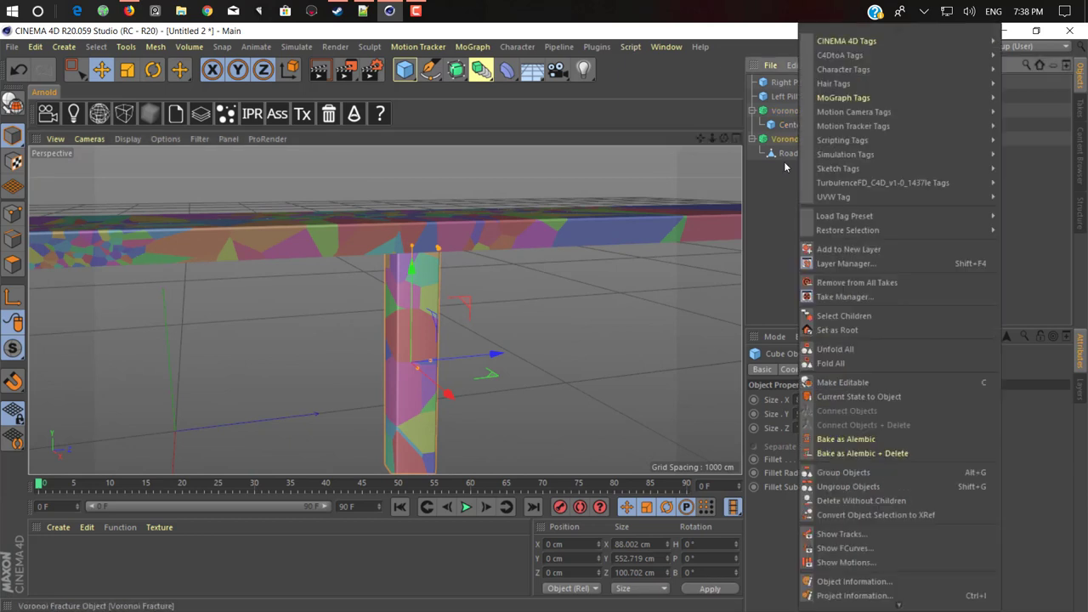
{"action": "double_click", "coordinate": [782, 138]}
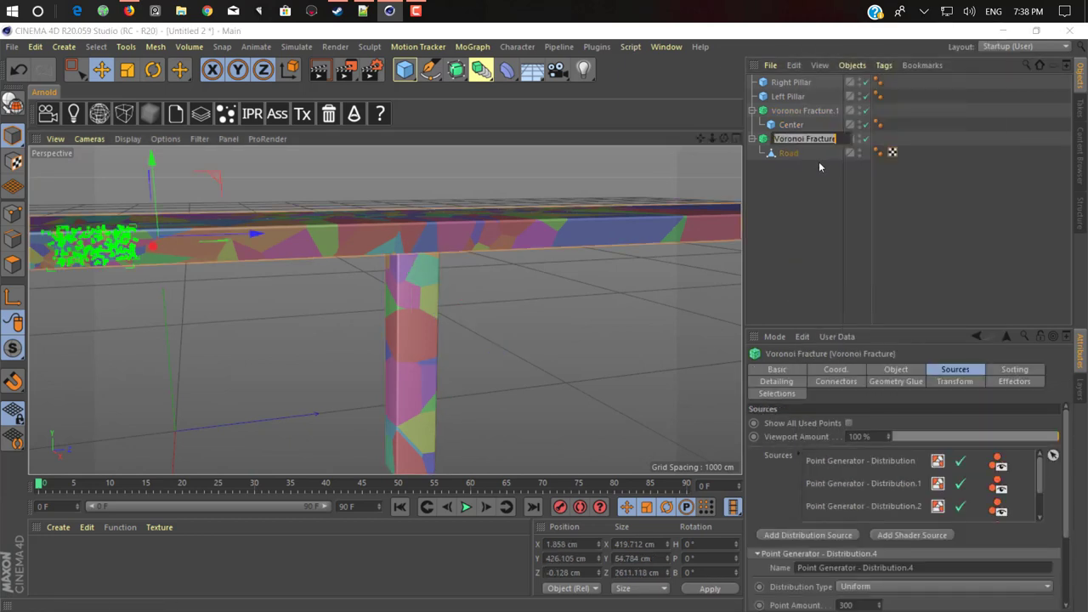
{"action": "type", "text": "Road"}
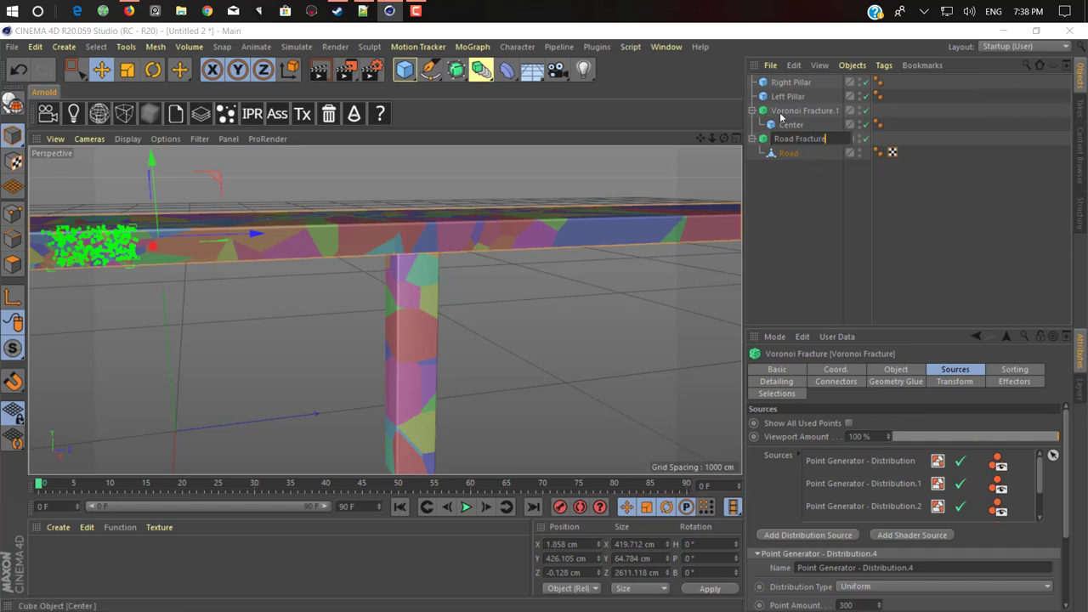
{"action": "key", "text": "Escape"}
Step: Rename the Voronoi Fracture that holds the center pillar as Center Pillar Fracture
{"action": "right_click", "coordinate": [806, 112]}
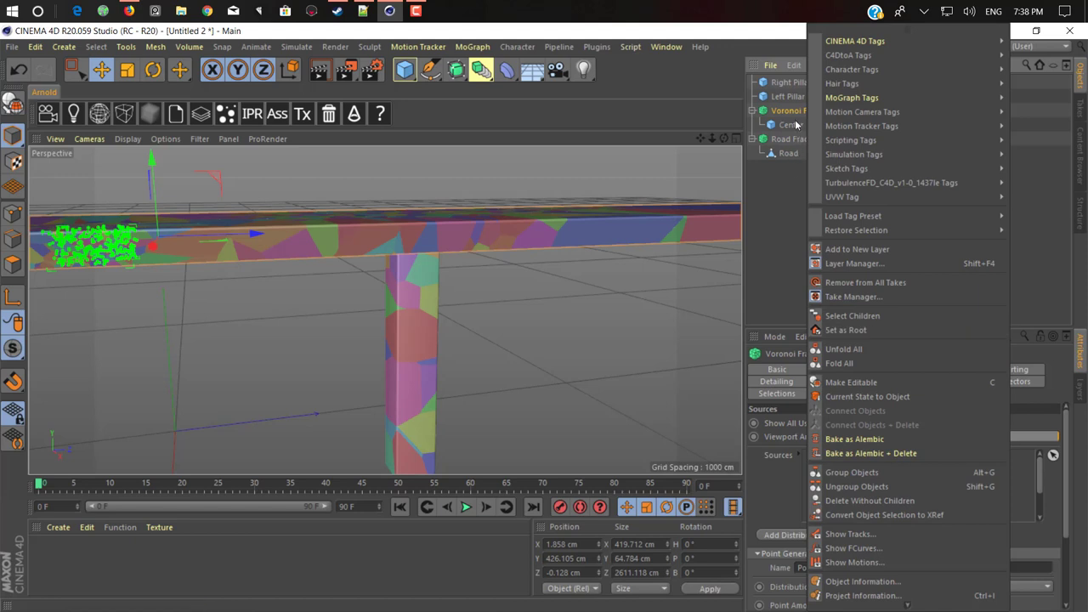
{"action": "left_click", "coordinate": [796, 122]}
{"action": "double_click", "coordinate": [796, 111]}
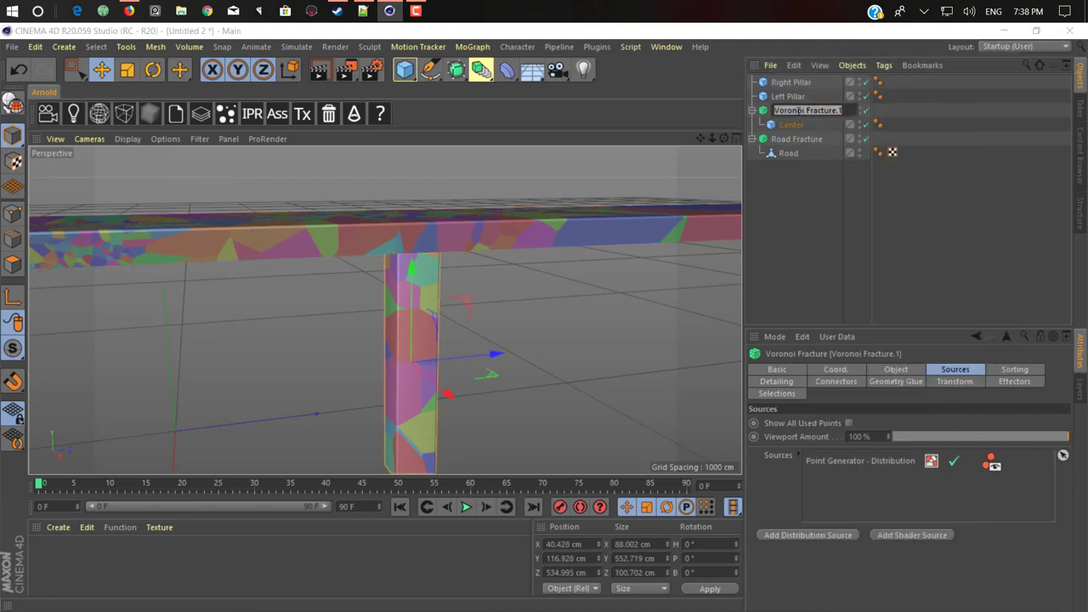
{"action": "type", "text": "Center Pillar"}
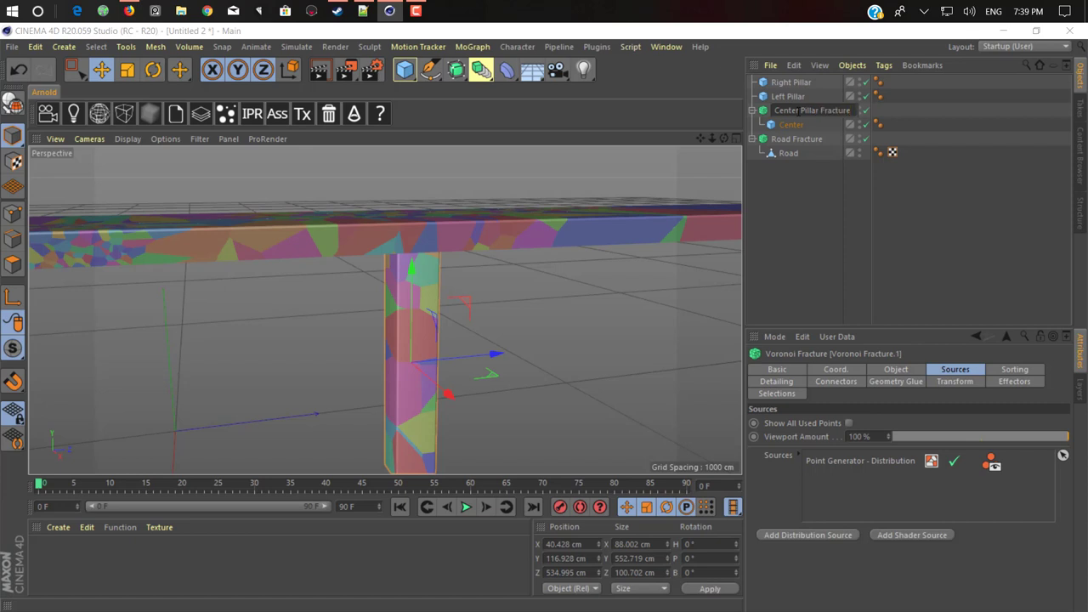
{"action": "key", "text": "Return"}
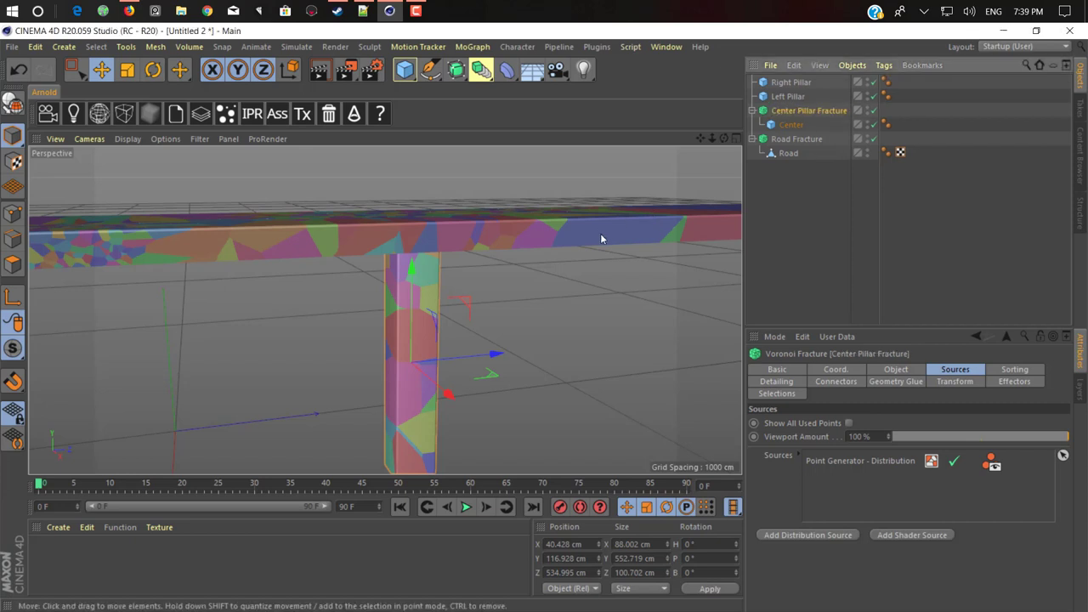
Step: Set the Center Pillar Fracture's distribution source to a point amount of 2 and shift its points to P.Y -158 cm
{"action": "left_click_drag", "start_coordinate": [421, 270], "coordinate": [444, 255], "text": "alt"}
{"action": "left_click_drag", "start_coordinate": [485, 319], "coordinate": [474, 192], "text": "alt"}
{"action": "scroll", "coordinate": [508, 331], "scroll_direction": "down", "scroll_amount": 2}
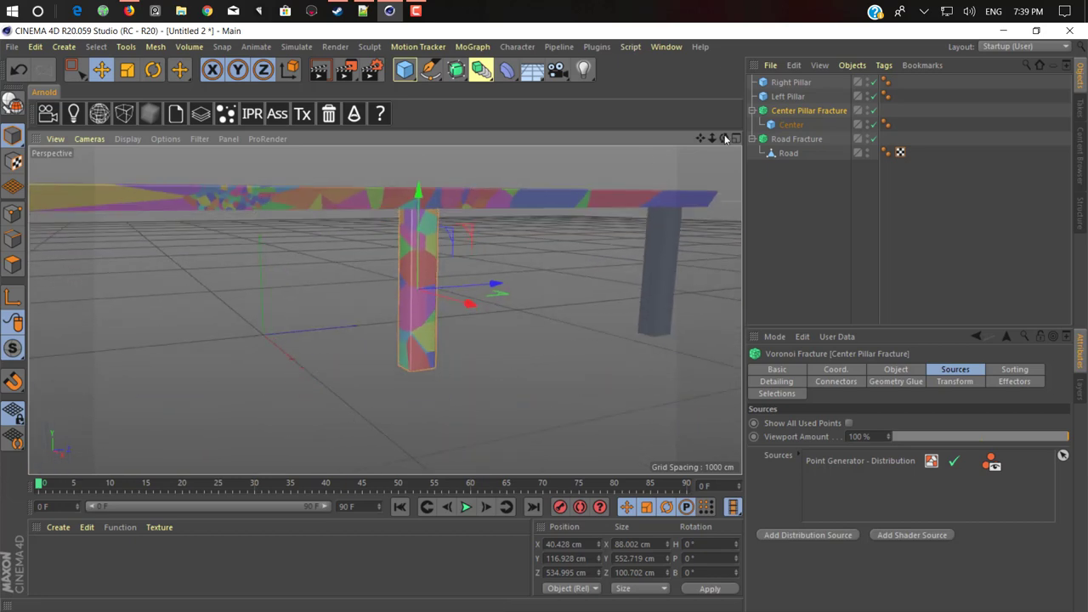
{"action": "left_click", "coordinate": [864, 462]}
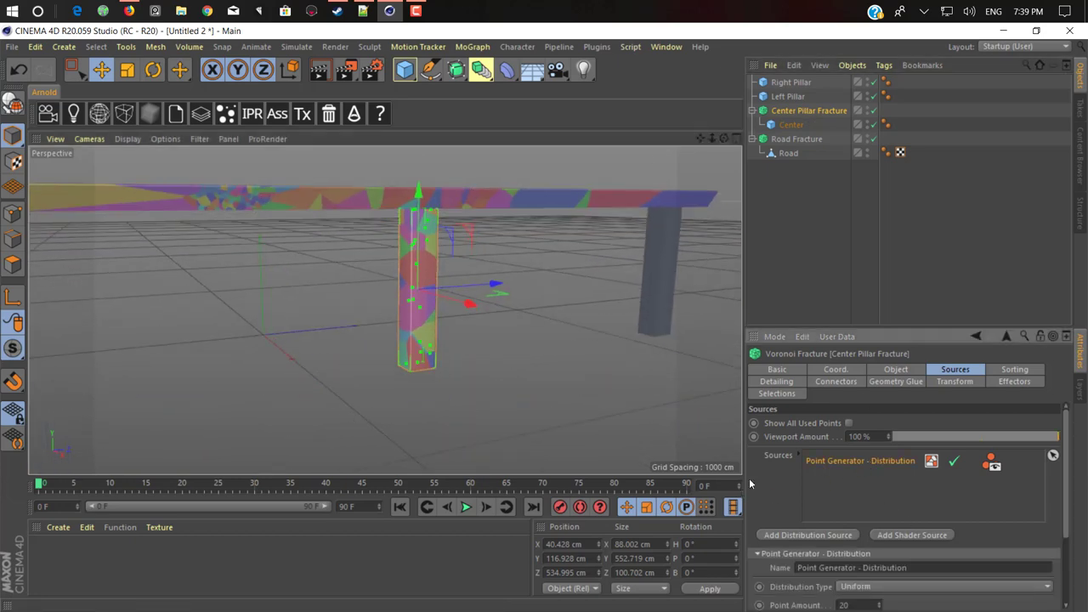
{"action": "scroll", "coordinate": [865, 536], "scroll_direction": "down", "scroll_amount": 3}
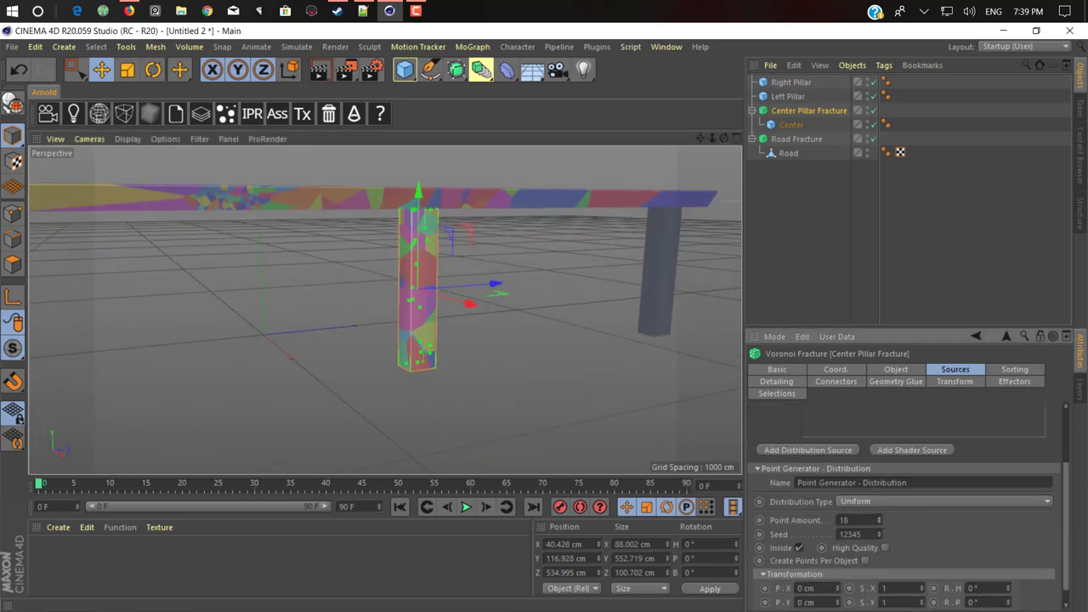
{"action": "left_click_drag", "start_coordinate": [879, 520], "coordinate": [879, 554]}
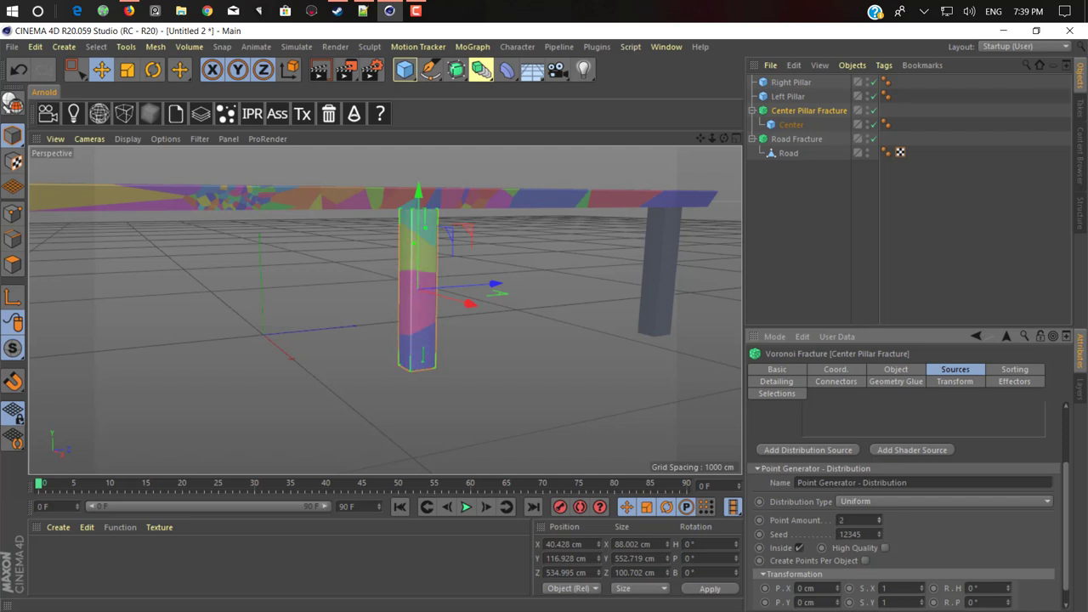
{"action": "left_click", "coordinate": [838, 599]}
{"action": "left_click_drag", "start_coordinate": [838, 599], "coordinate": [838, 611]}
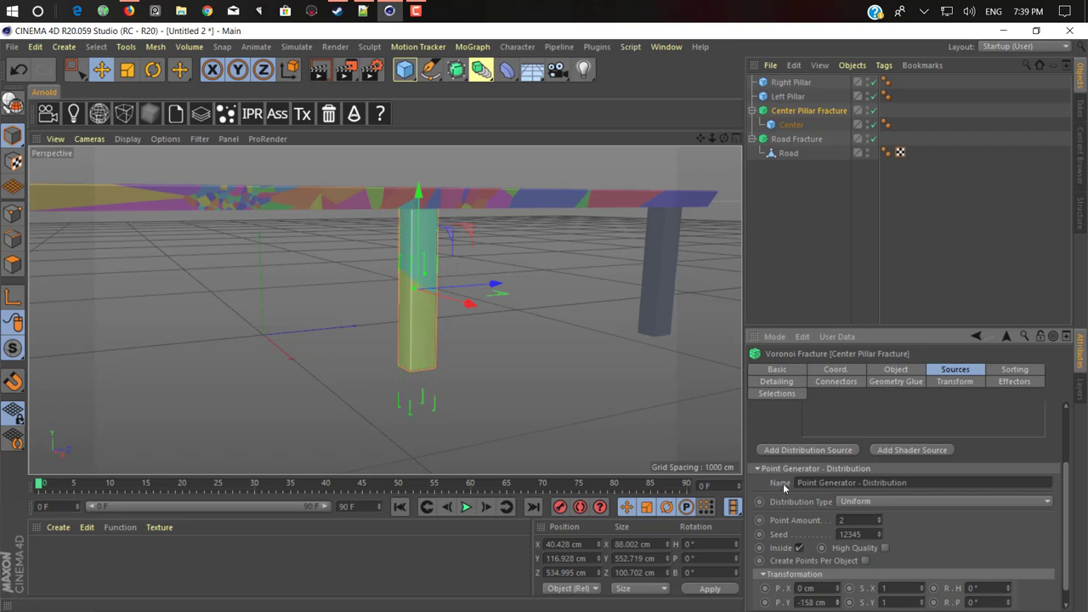
Step: Add a second distribution source to the Center Pillar Fracture and set its point amount to 400
{"action": "scroll", "coordinate": [769, 419], "scroll_direction": "up", "scroll_amount": 2}
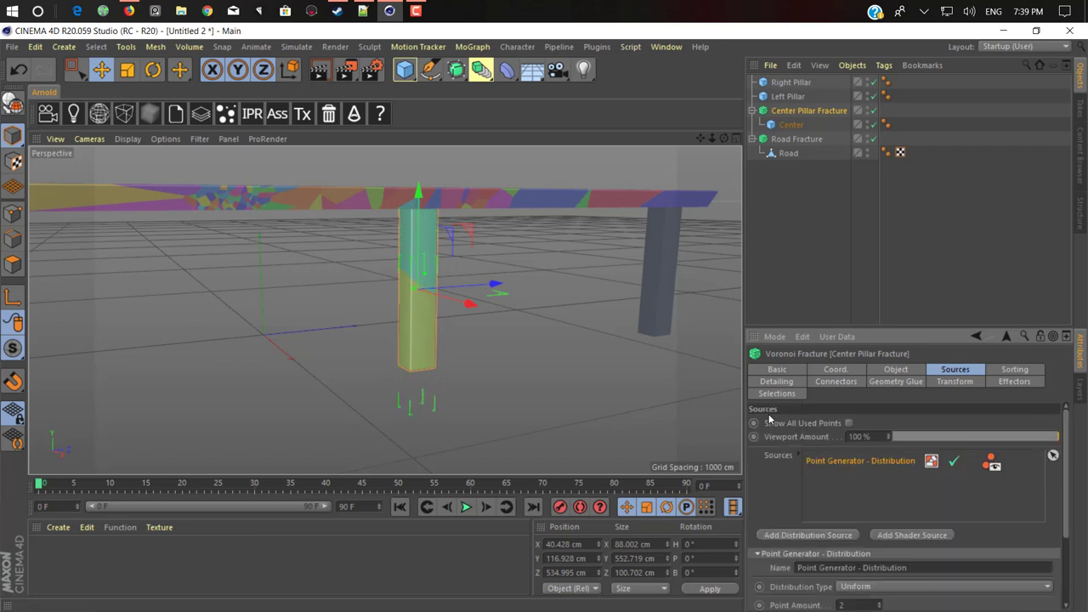
{"action": "left_click", "coordinate": [811, 535]}
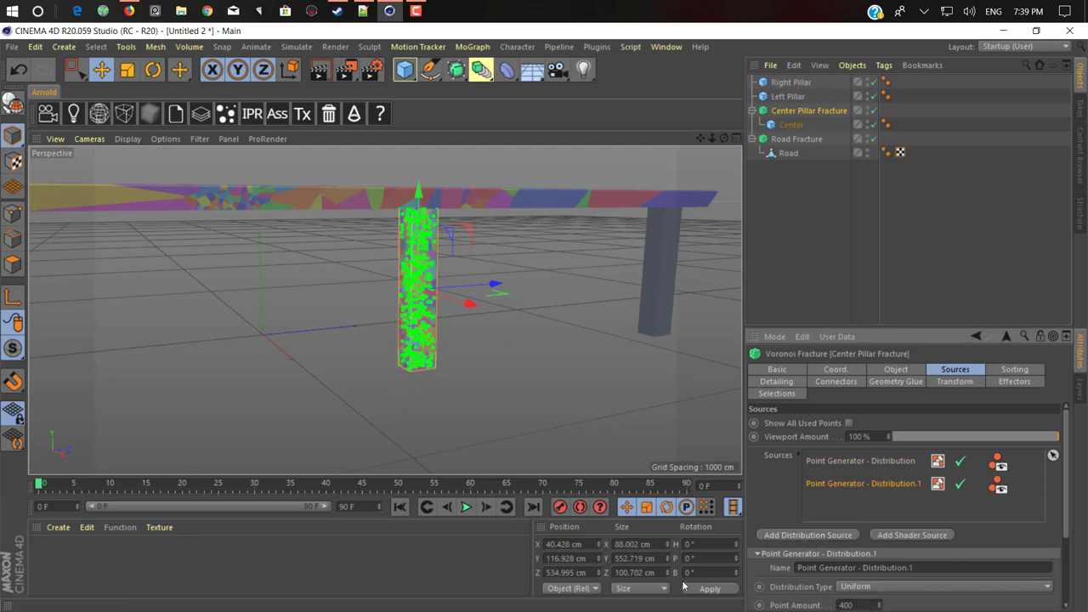
{"action": "scroll", "coordinate": [966, 601], "scroll_direction": "down", "scroll_amount": 3}
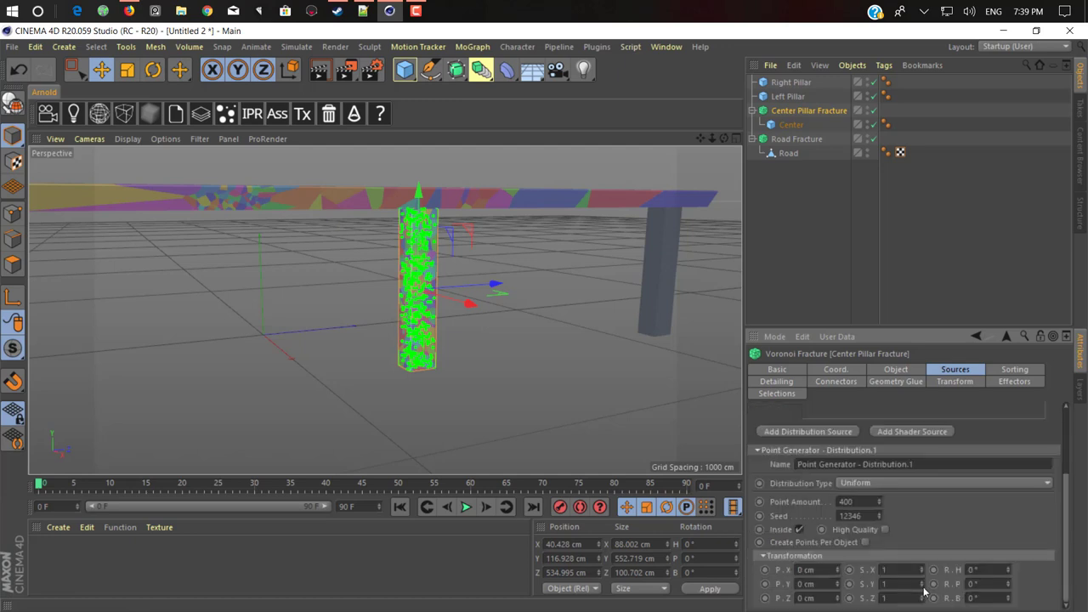
Step: Transform the pillar's Distribution.1 points to P.X -3 cm, S.X 0.64, S.Y 0.11 and S.Z 0.92, and set the seed to 12338
{"action": "mouse_move", "coordinate": [923, 589]}
{"action": "left_mouse_down"}
{"action": "mouse_move", "coordinate": [923, 605]}
{"action": "mouse_move", "coordinate": [923, 594]}
{"action": "left_mouse_up"}
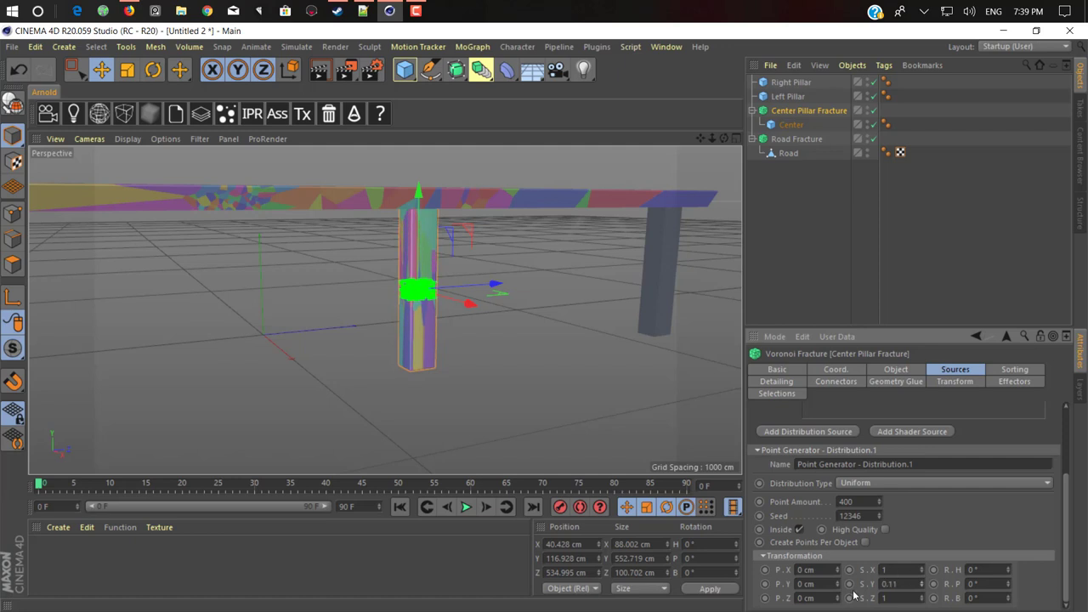
{"action": "left_click_drag", "start_coordinate": [838, 577], "coordinate": [838, 582]}
{"action": "left_click_drag", "start_coordinate": [923, 575], "coordinate": [923, 581]}
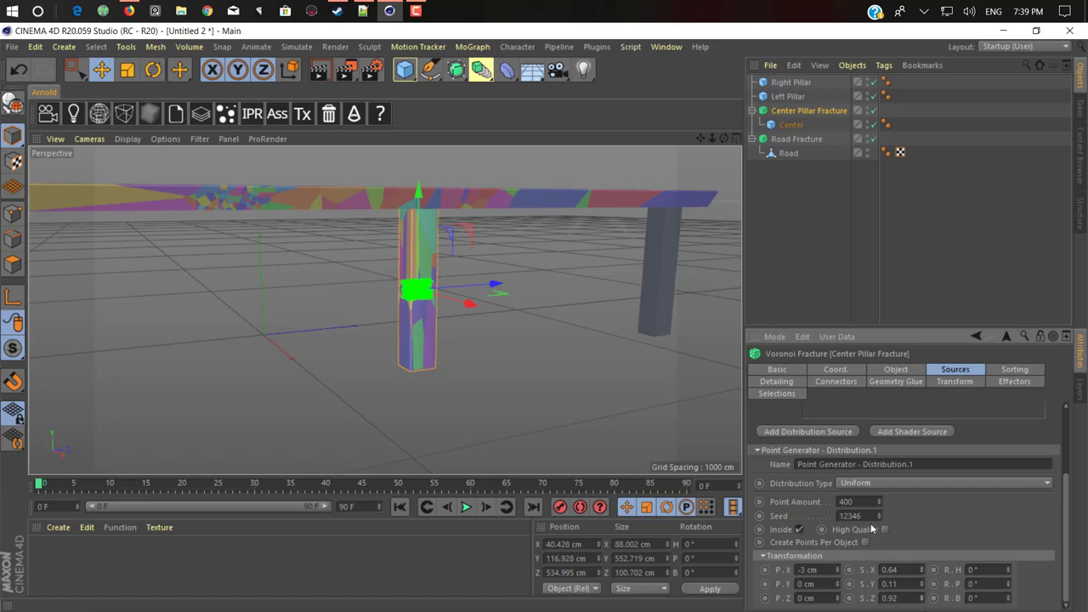
{"action": "left_click_drag", "start_coordinate": [880, 522], "coordinate": [881, 532]}
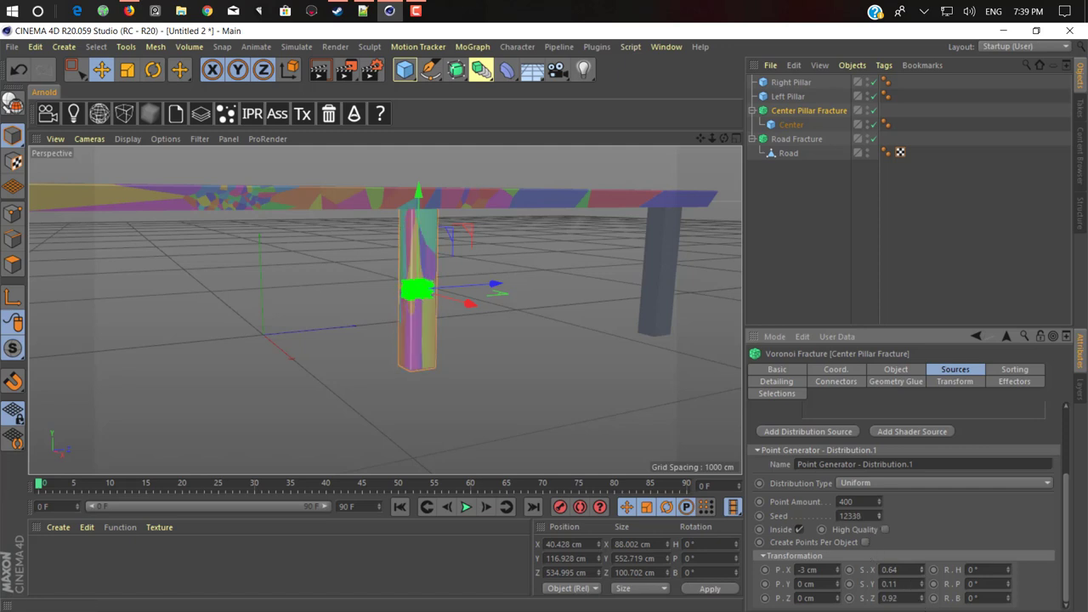
Step: Examine the fractured center pillar and road from above, below and the side
{"action": "left_click", "coordinate": [337, 319]}
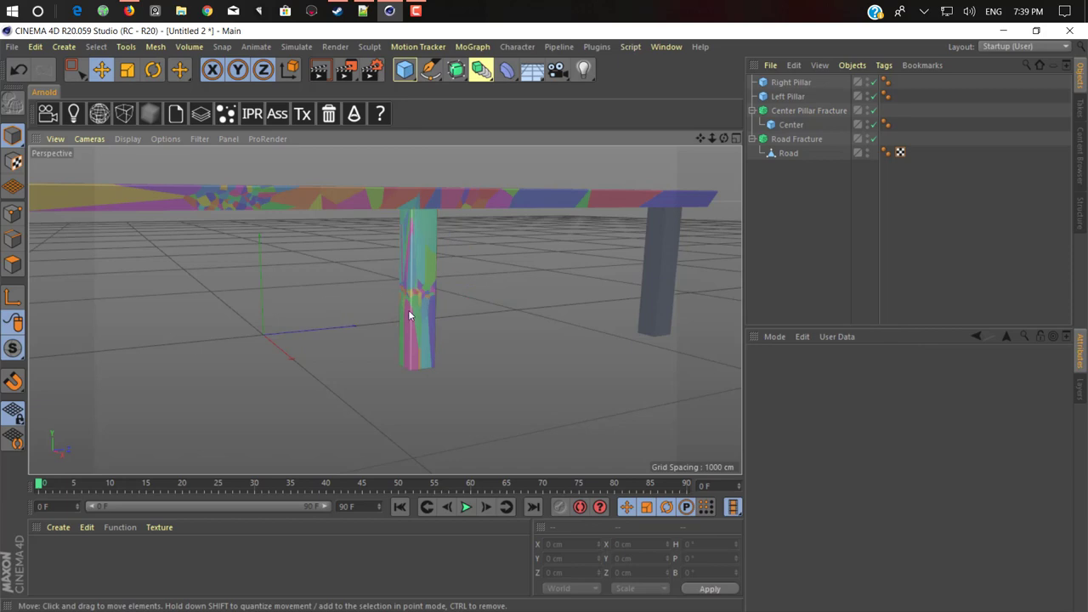
{"action": "left_click_drag", "start_coordinate": [408, 309], "coordinate": [425, 399], "text": "alt"}
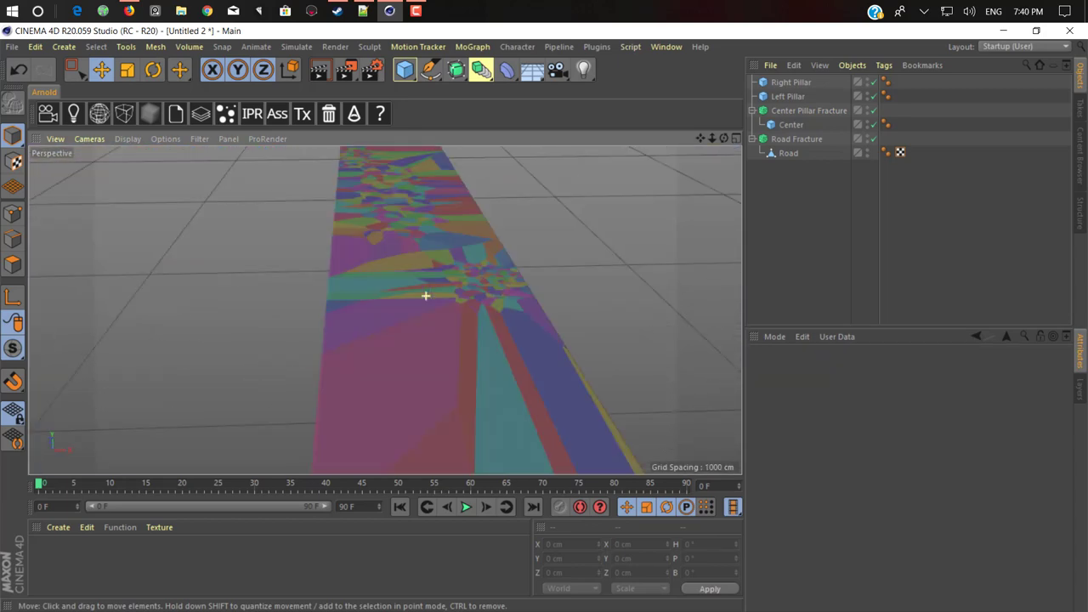
{"action": "left_click_drag", "start_coordinate": [213, 170], "coordinate": [617, 287], "text": "alt"}
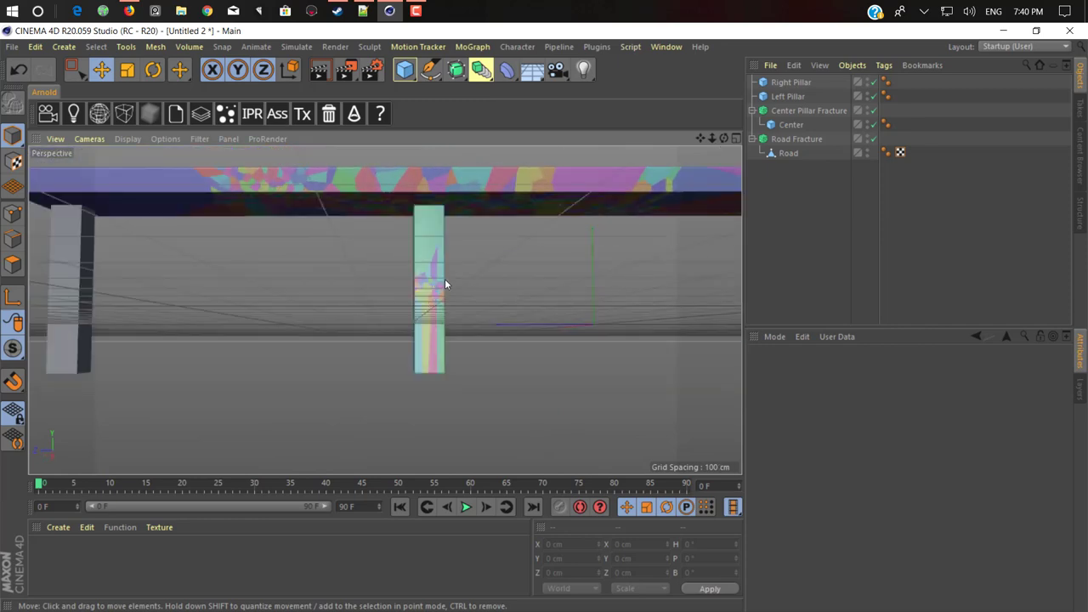
{"action": "left_click_drag", "start_coordinate": [445, 280], "coordinate": [398, 281], "text": "alt"}
{"action": "right_click_drag", "start_coordinate": [398, 281], "coordinate": [459, 311], "text": "alt"}
{"action": "left_click_drag", "start_coordinate": [459, 311], "coordinate": [368, 279], "text": "alt"}
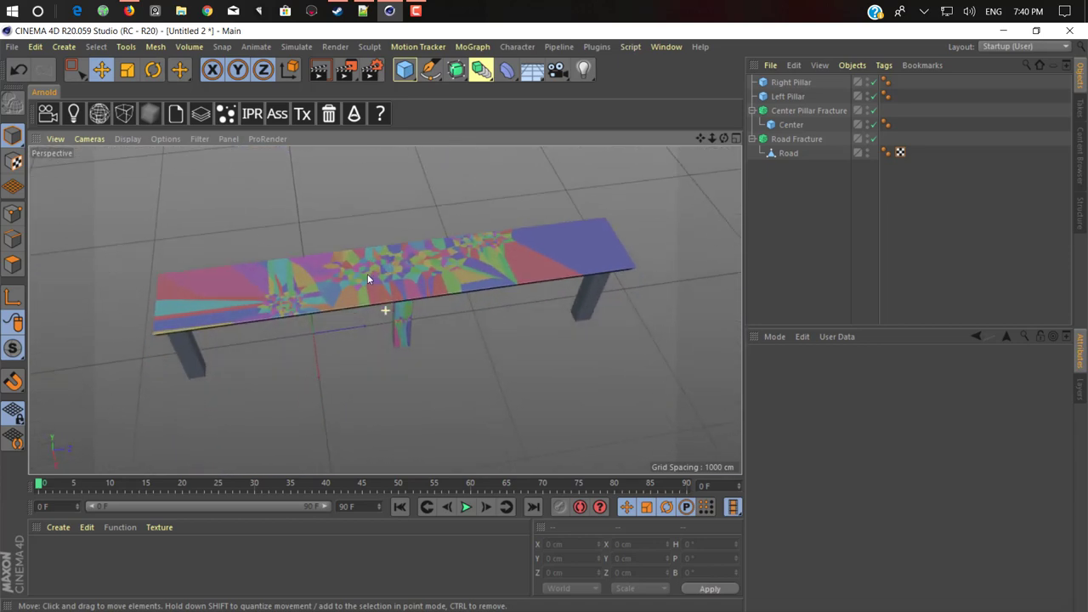
{"action": "scroll", "coordinate": [371, 279], "scroll_direction": "up", "scroll_amount": 2}
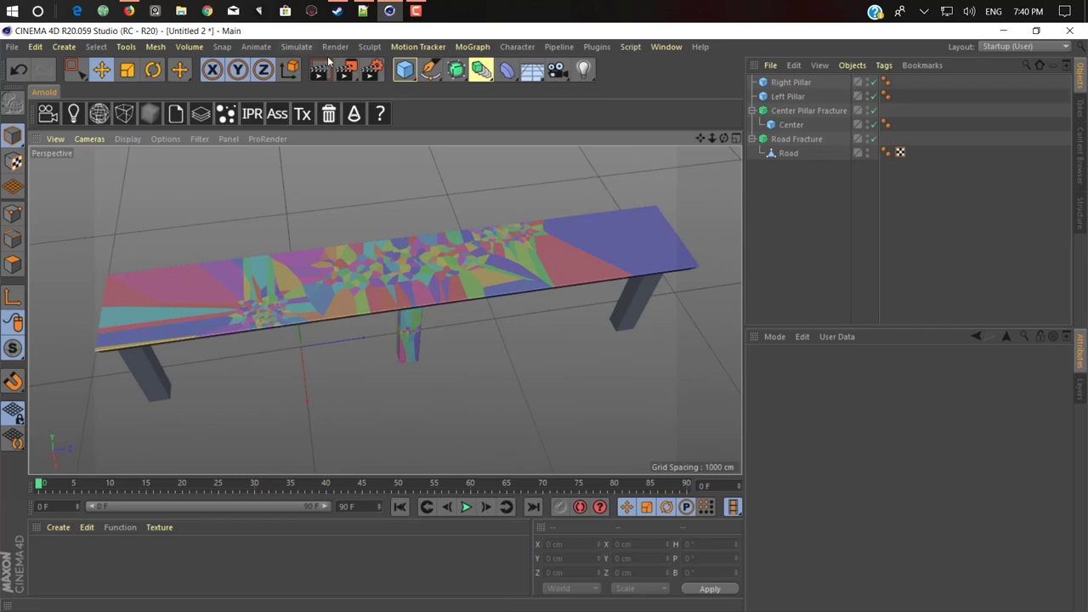
Step: Add a Floor object to the scene beneath the bridge
{"action": "left_click_drag", "start_coordinate": [423, 92], "coordinate": [532, 70]}
{"action": "left_click", "coordinate": [532, 69]}
{"action": "left_click_drag", "start_coordinate": [360, 355], "coordinate": [321, 283], "text": "alt"}
Step: Add a Rigid Body simulation tag to the Road Fracture
{"action": "left_click", "coordinate": [569, 264]}
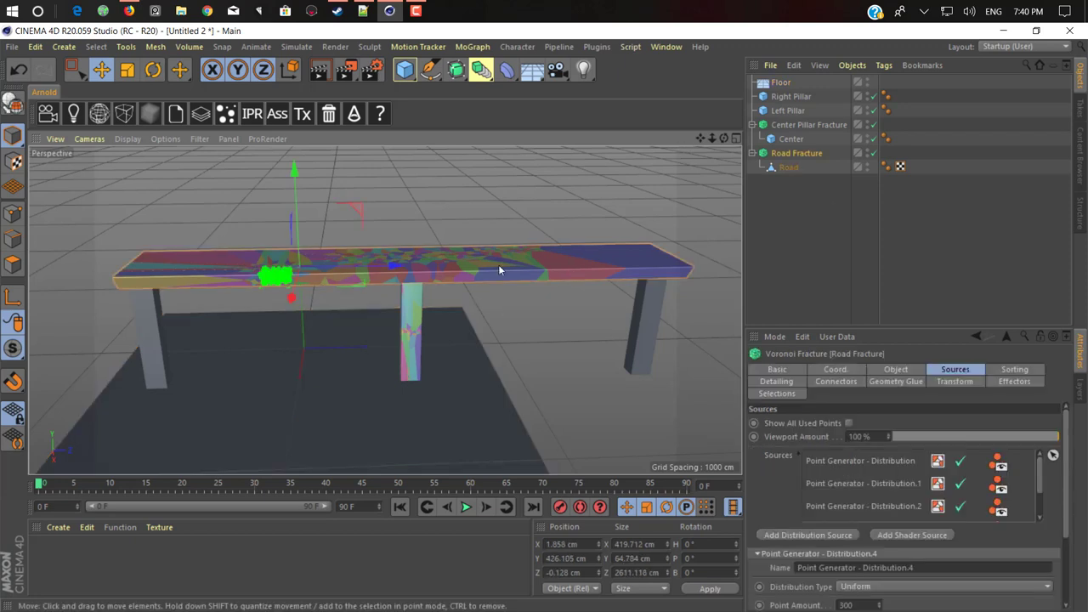
{"action": "right_click", "coordinate": [795, 153]}
{"action": "mouse_move", "coordinate": [919, 141]}
{"action": "mouse_move", "coordinate": [804, 154]}
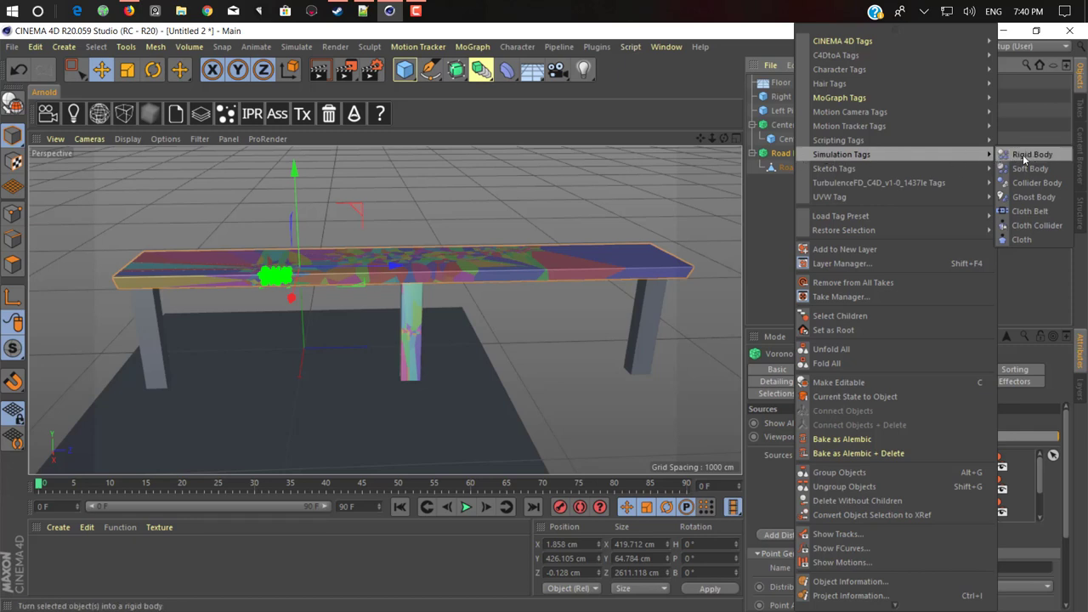
{"action": "left_click", "coordinate": [1029, 155]}
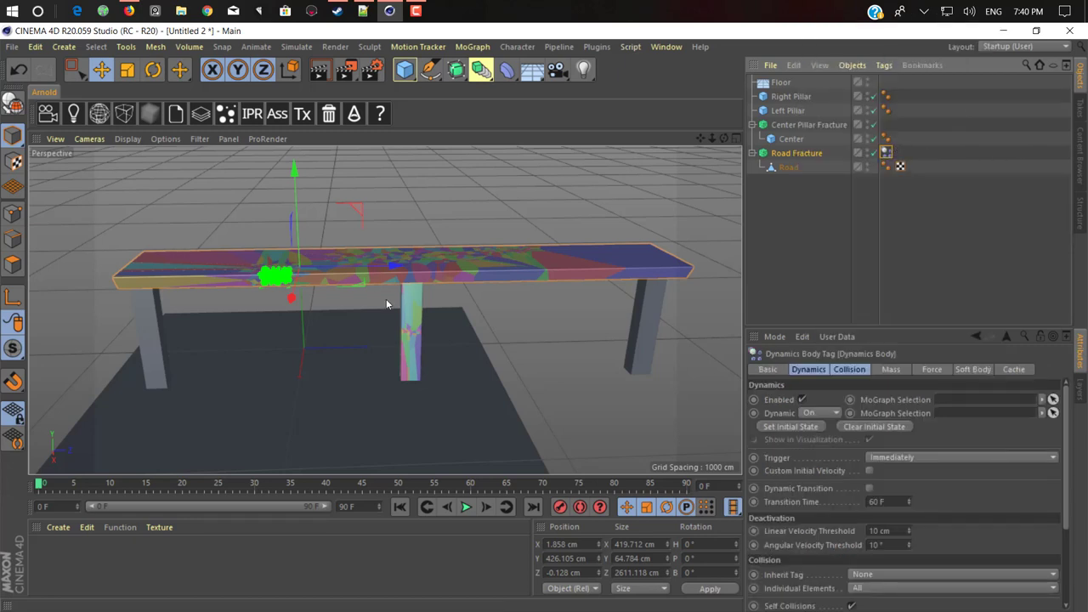
Step: Set the Road Fracture dynamics tag's Trigger to On Collision
{"action": "left_click_drag", "start_coordinate": [245, 278], "coordinate": [394, 265], "text": "alt"}
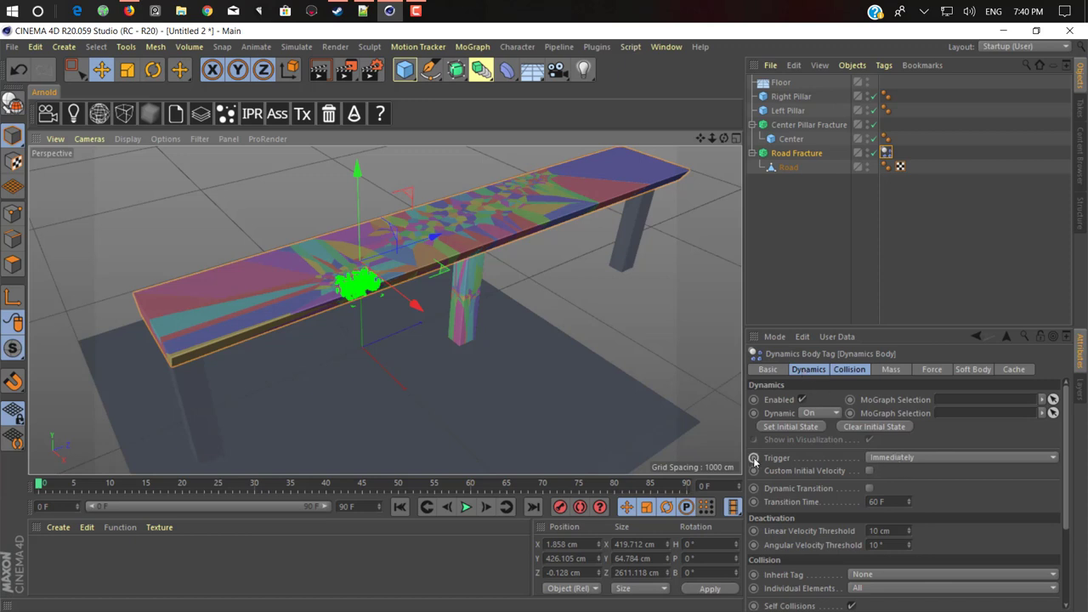
{"action": "left_click", "coordinate": [902, 460]}
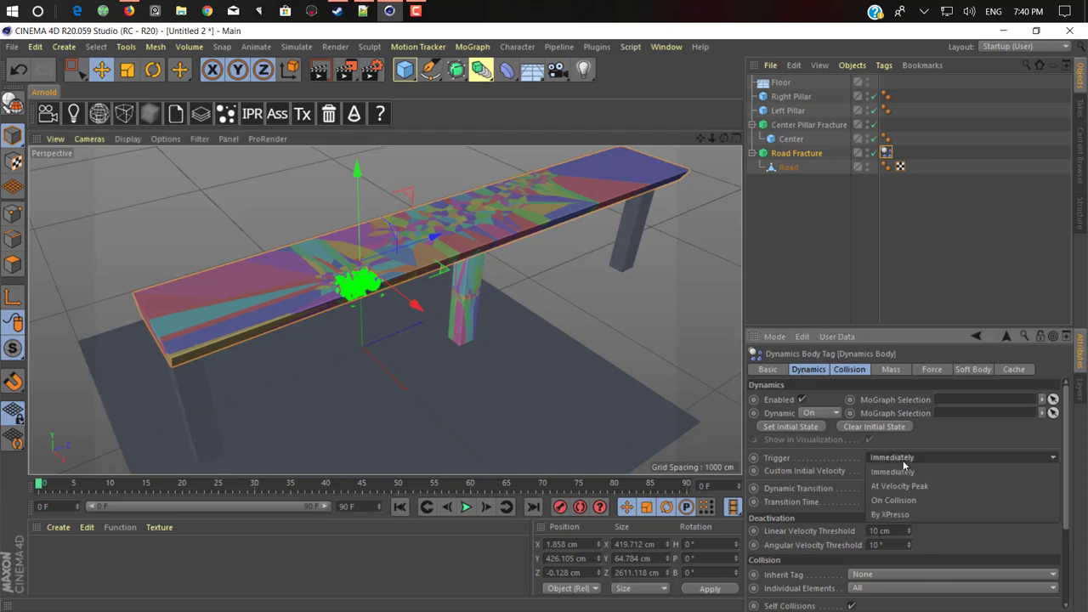
{"action": "left_click", "coordinate": [898, 501]}
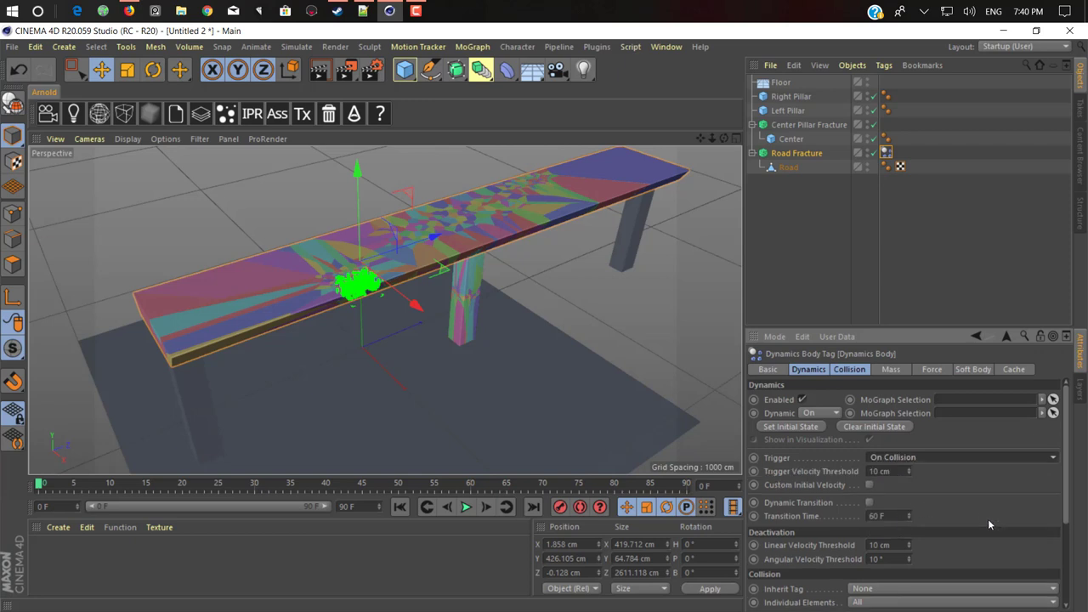
Step: In the road's dynamics collision settings, set Inherit Tag to Apply Tag to Children and Individual Elements to All
{"action": "left_click", "coordinate": [847, 370]}
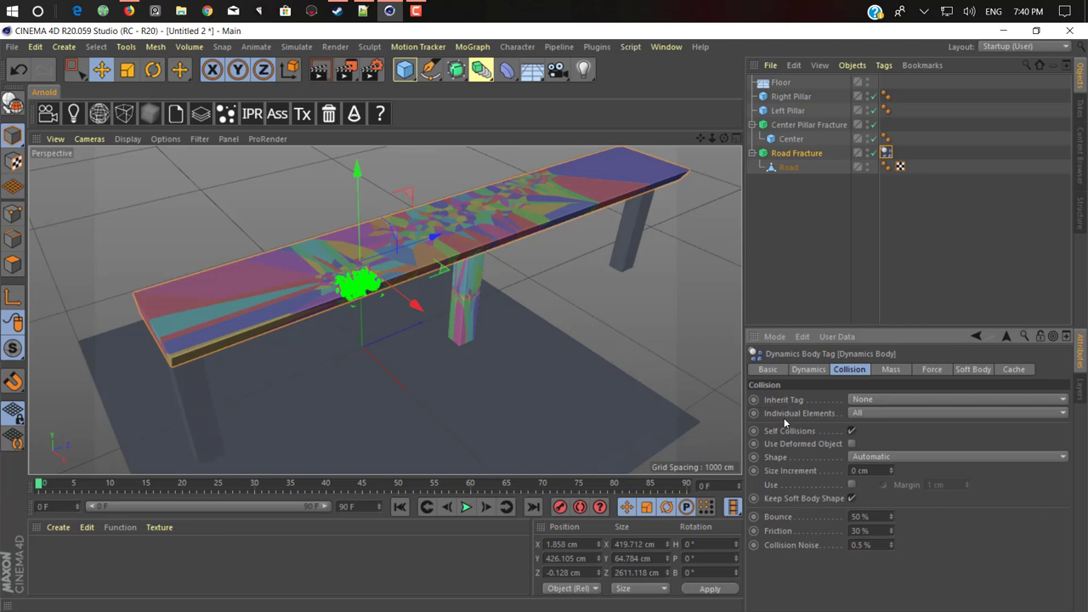
{"action": "left_click", "coordinate": [889, 414]}
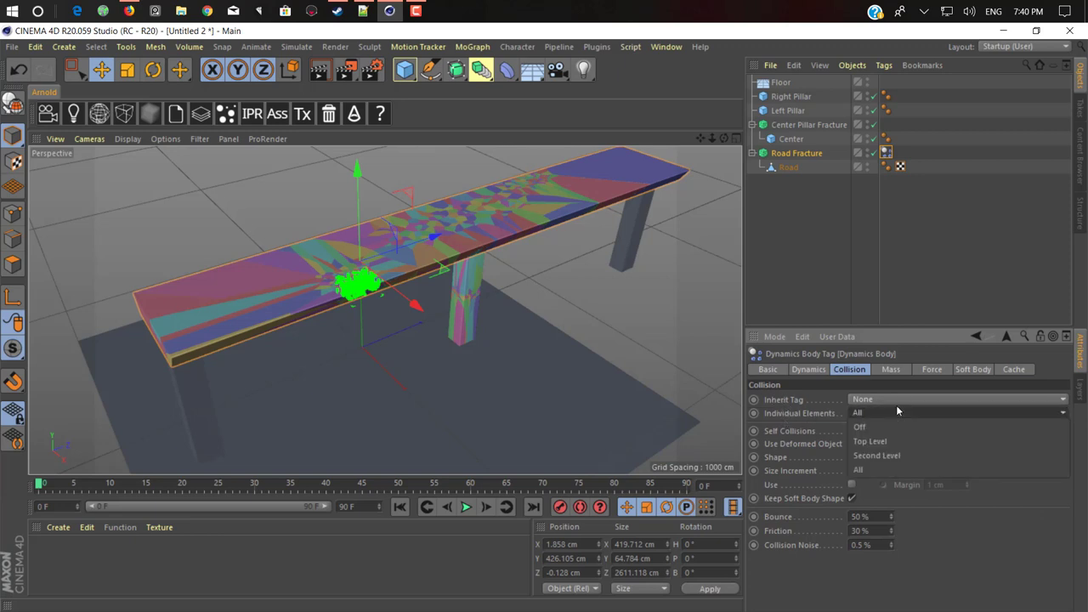
{"action": "left_click", "coordinate": [885, 470]}
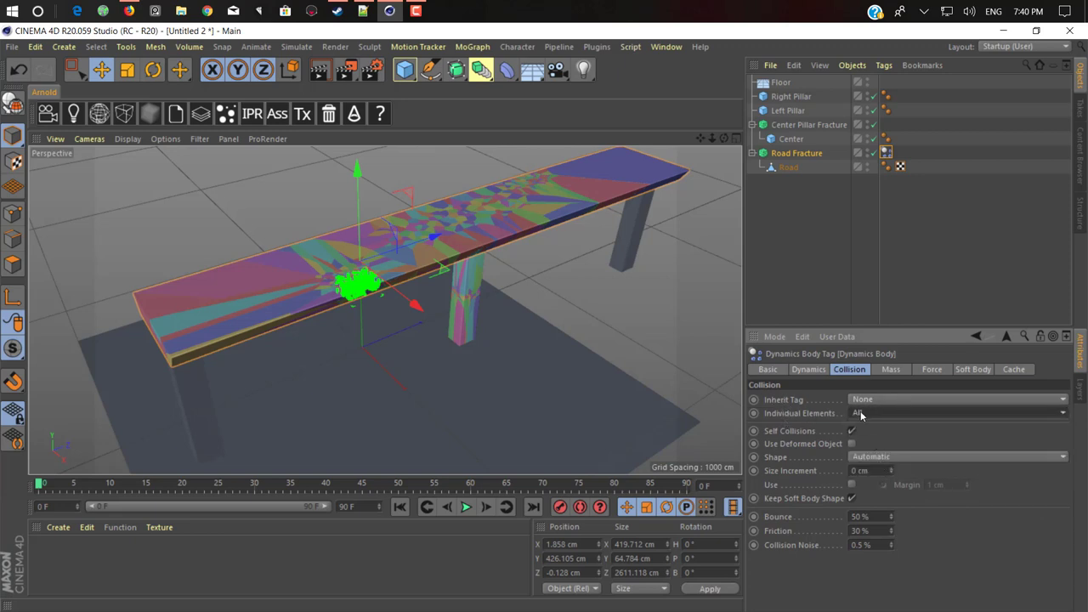
{"action": "left_click", "coordinate": [873, 401]}
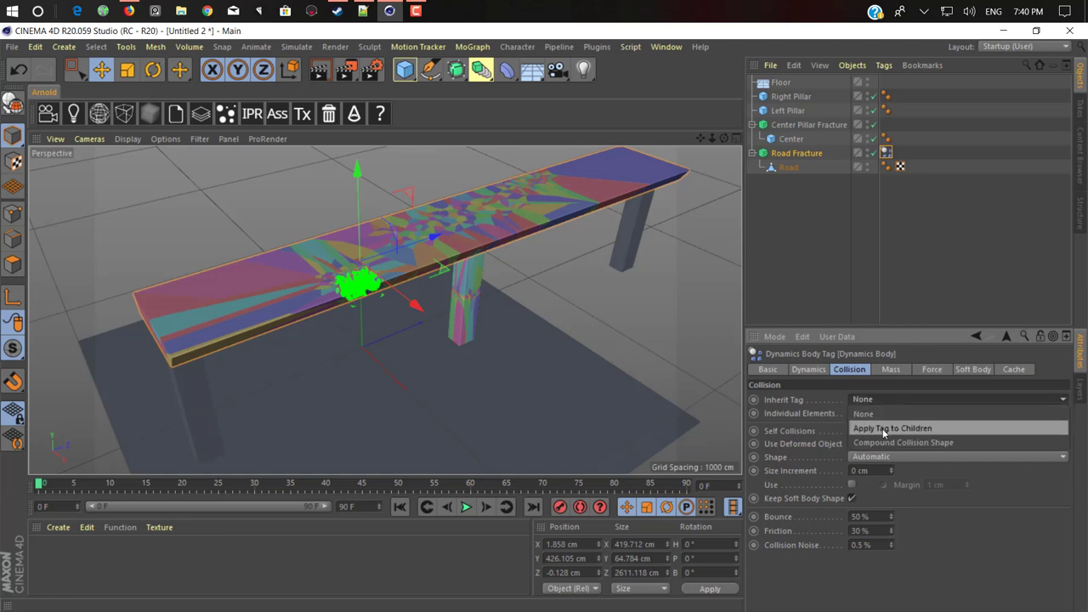
{"action": "left_click", "coordinate": [912, 430]}
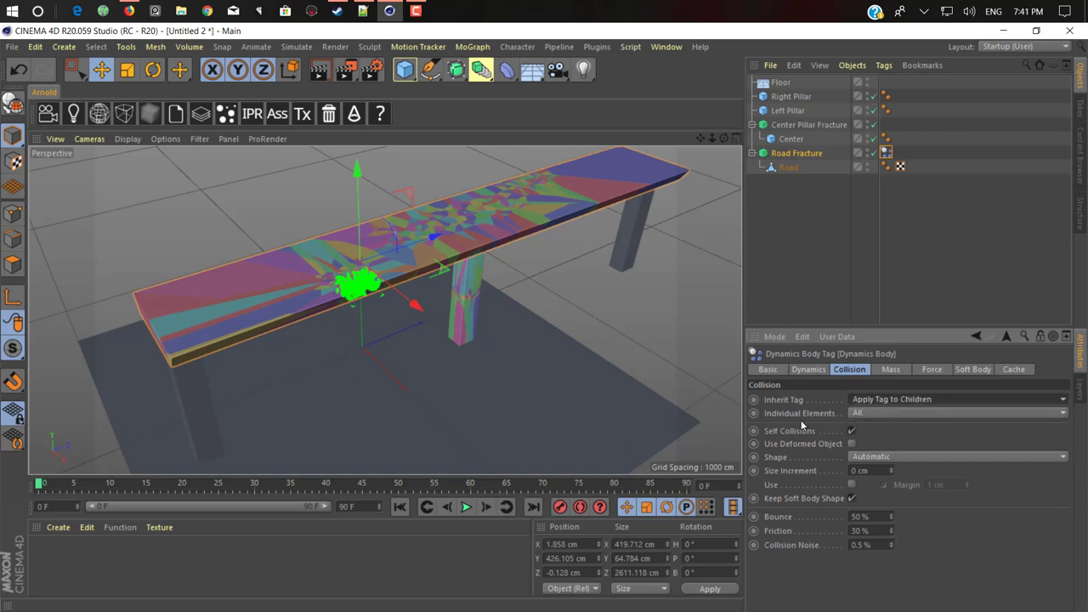
{"action": "left_click", "coordinate": [865, 414]}
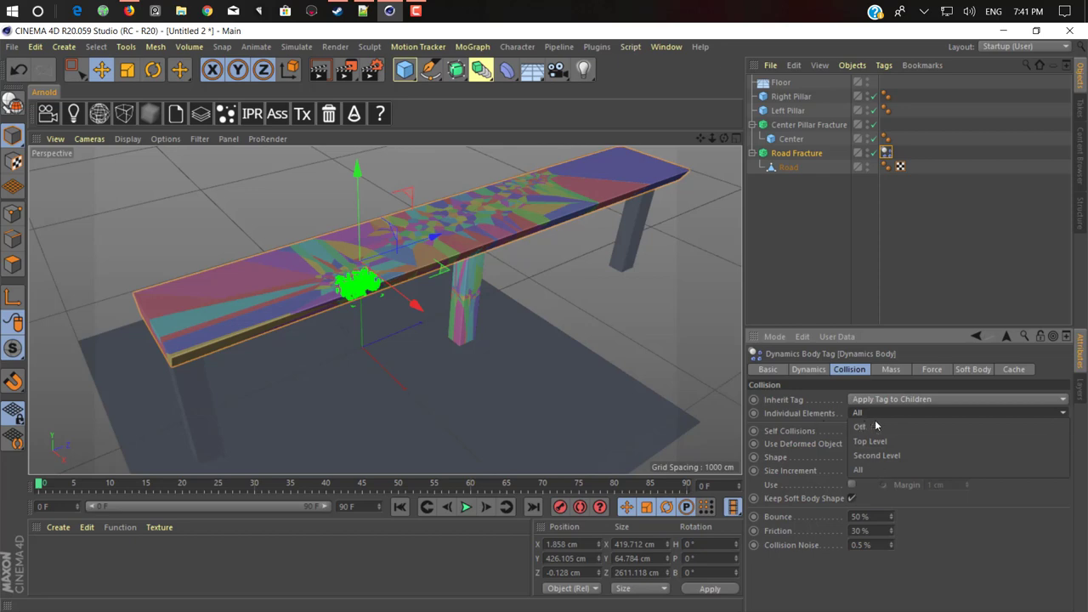
{"action": "left_click", "coordinate": [875, 470]}
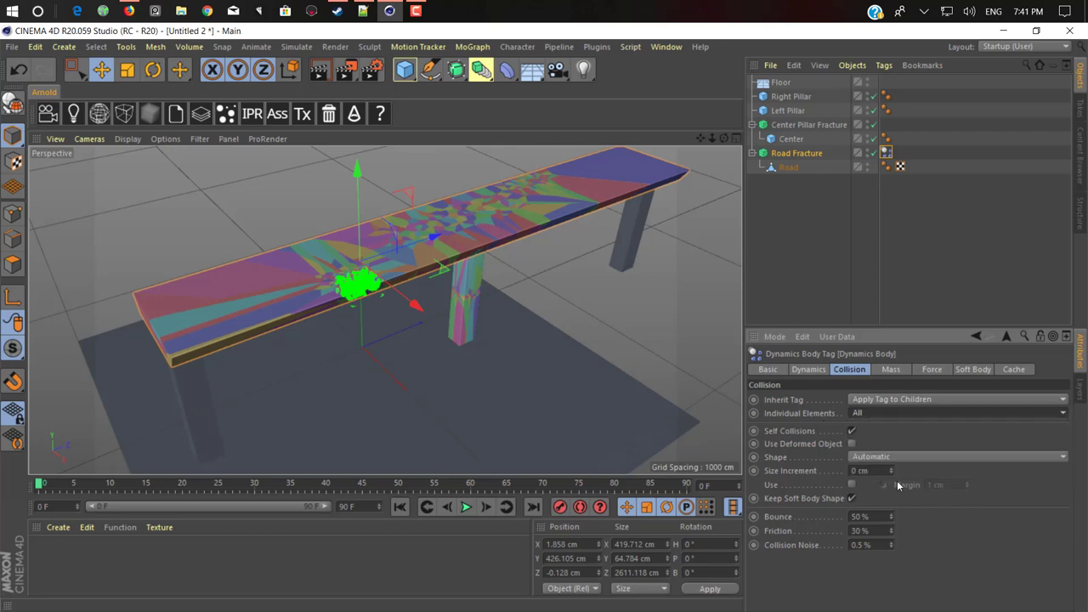
Step: Add a sphere and place it above the fractured road at about X 126 cm, Y 746 cm, Z -86 cm
{"action": "left_click_drag", "start_coordinate": [493, 304], "coordinate": [369, 359], "text": "alt"}
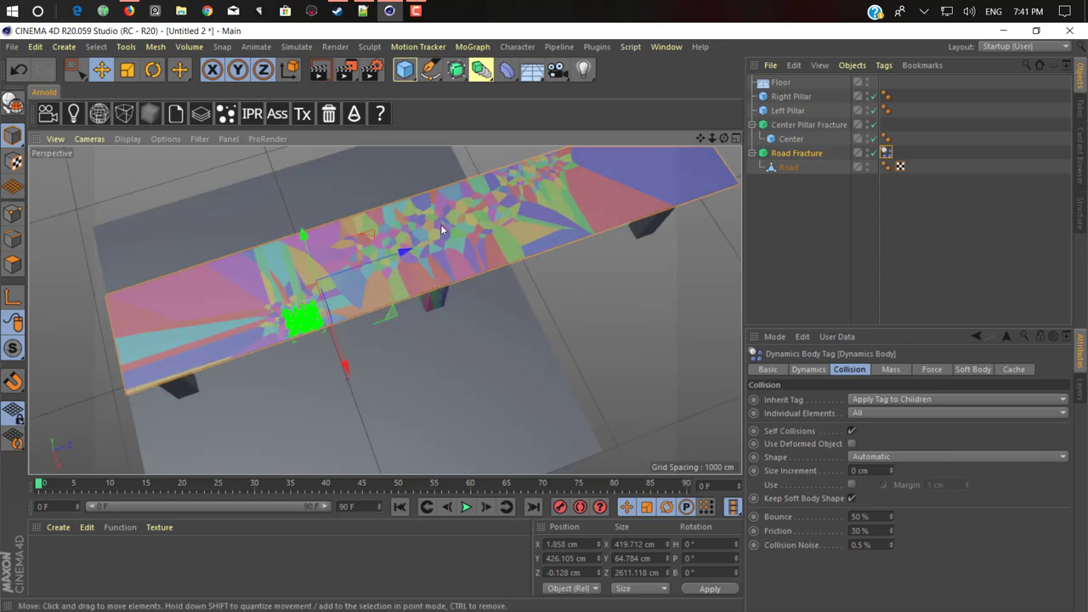
{"action": "left_click_drag", "start_coordinate": [377, 305], "coordinate": [352, 247], "text": "alt"}
{"action": "left_click_drag", "start_coordinate": [272, 311], "coordinate": [260, 282], "text": "alt"}
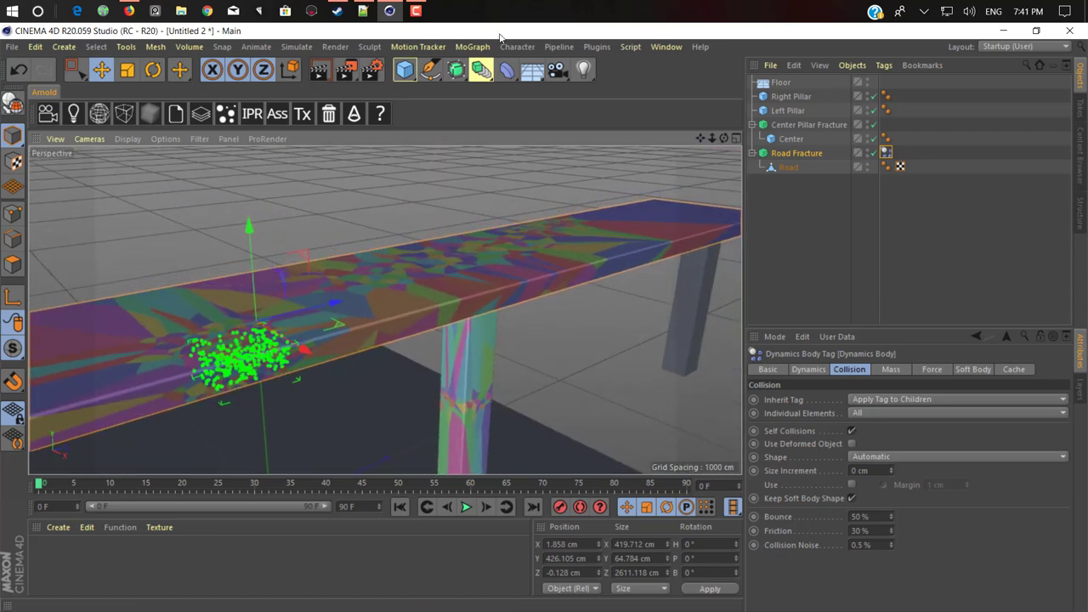
{"action": "left_click", "coordinate": [404, 72]}
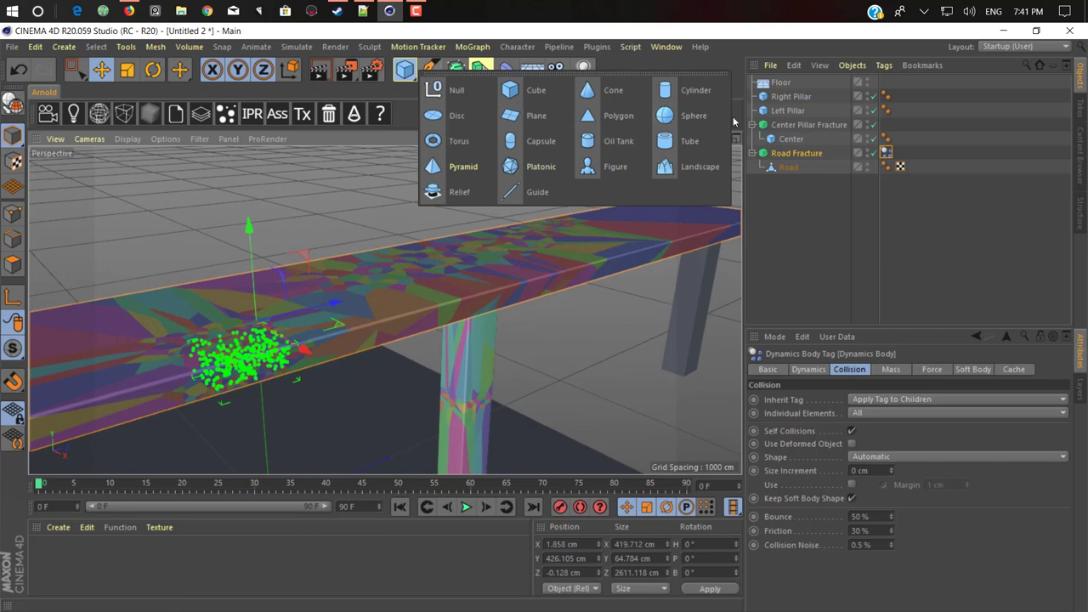
{"action": "left_click", "coordinate": [670, 115]}
{"action": "left_click_drag", "start_coordinate": [272, 234], "coordinate": [257, 315], "text": "alt"}
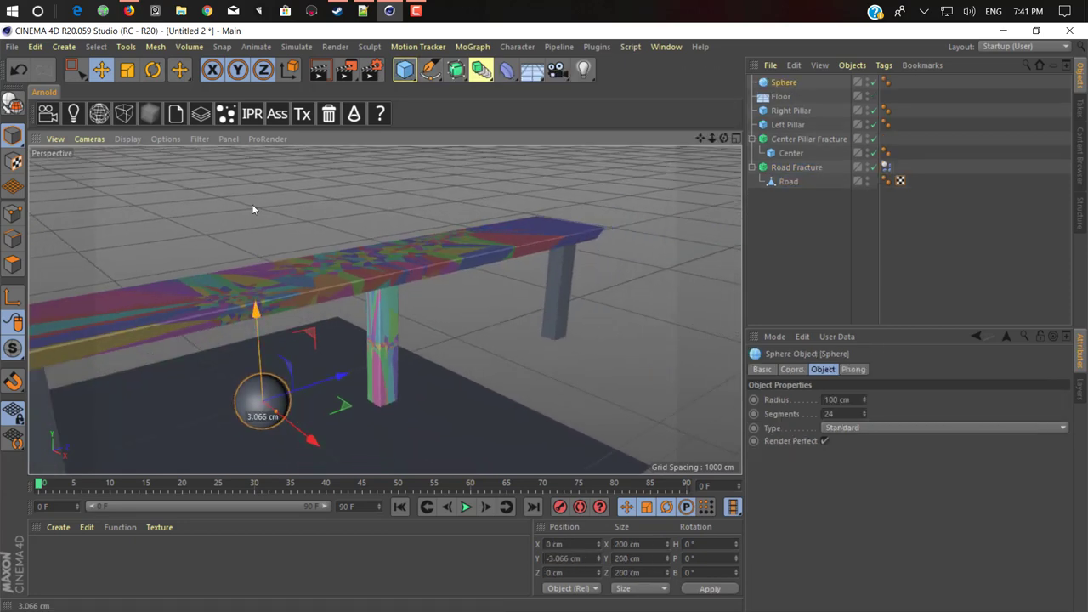
{"action": "left_click_drag", "start_coordinate": [252, 209], "coordinate": [345, 338]}
{"action": "scroll", "coordinate": [342, 334], "scroll_direction": "down", "scroll_amount": 2}
{"action": "left_click_drag", "start_coordinate": [292, 221], "coordinate": [308, 224]}
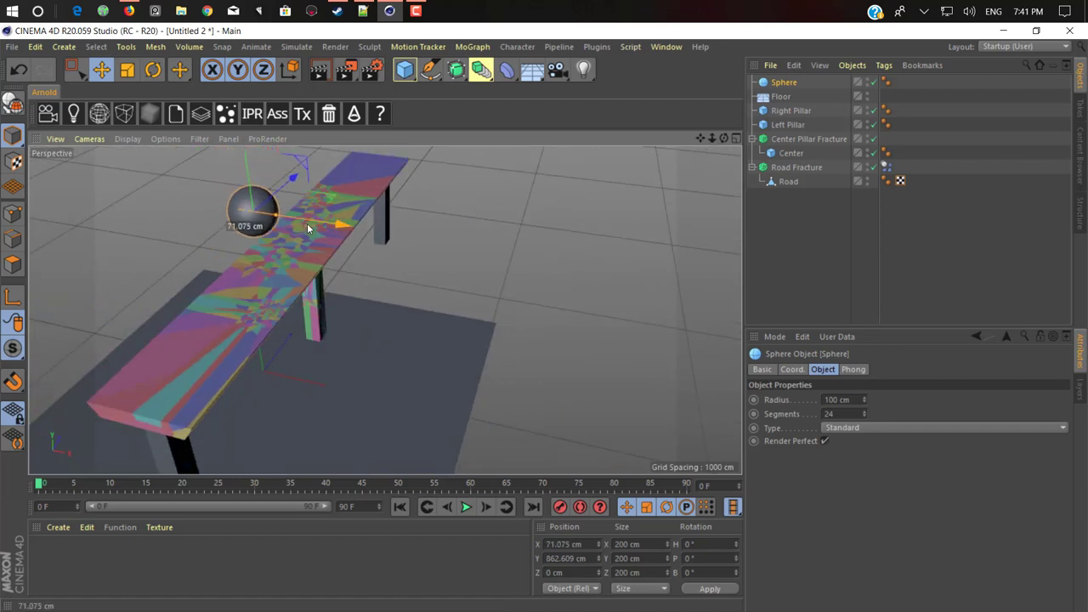
{"action": "left_click_drag", "start_coordinate": [293, 184], "coordinate": [265, 210]}
{"action": "left_click_drag", "start_coordinate": [312, 252], "coordinate": [329, 255]}
{"action": "left_click_drag", "start_coordinate": [233, 183], "coordinate": [289, 265]}
{"action": "left_click_drag", "start_coordinate": [264, 220], "coordinate": [259, 166]}
Step: Scale the sphere down uniformly to about 174.8 cm across
{"action": "key", "text": "t"}
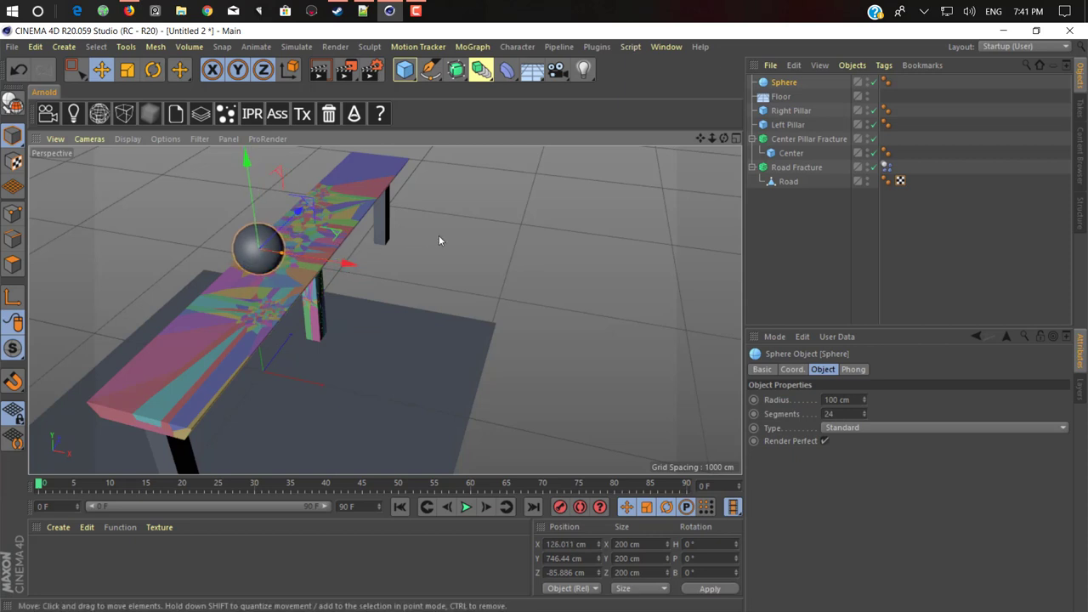
{"action": "left_click_drag", "start_coordinate": [439, 236], "coordinate": [403, 276]}
{"action": "key", "text": "e"}
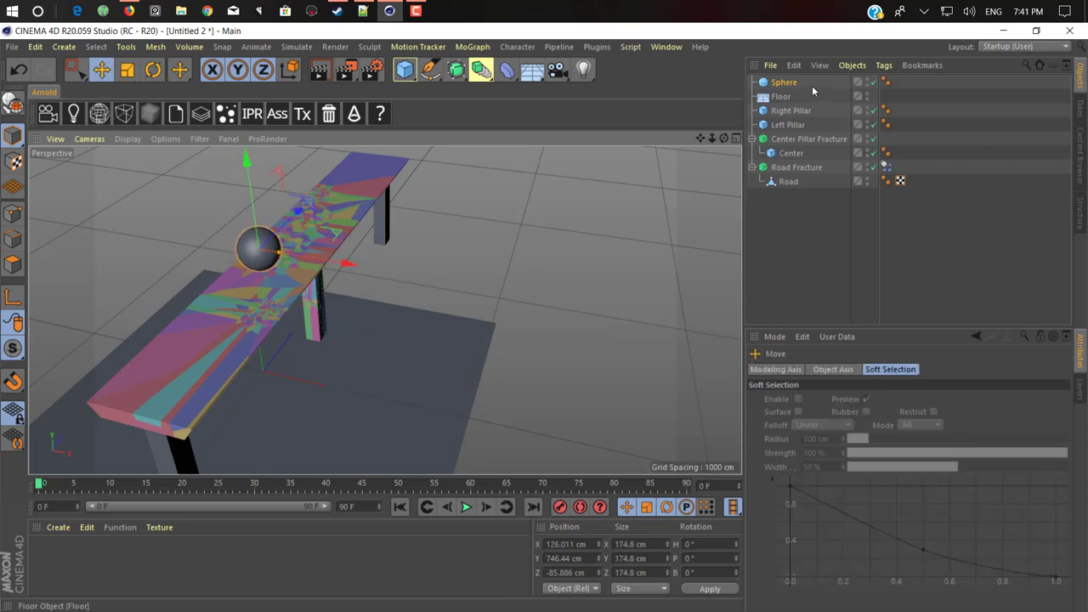
Step: Add a Rigid Body simulation tag to the sphere
{"action": "right_click", "coordinate": [782, 86]}
{"action": "mouse_move", "coordinate": [979, 158]}
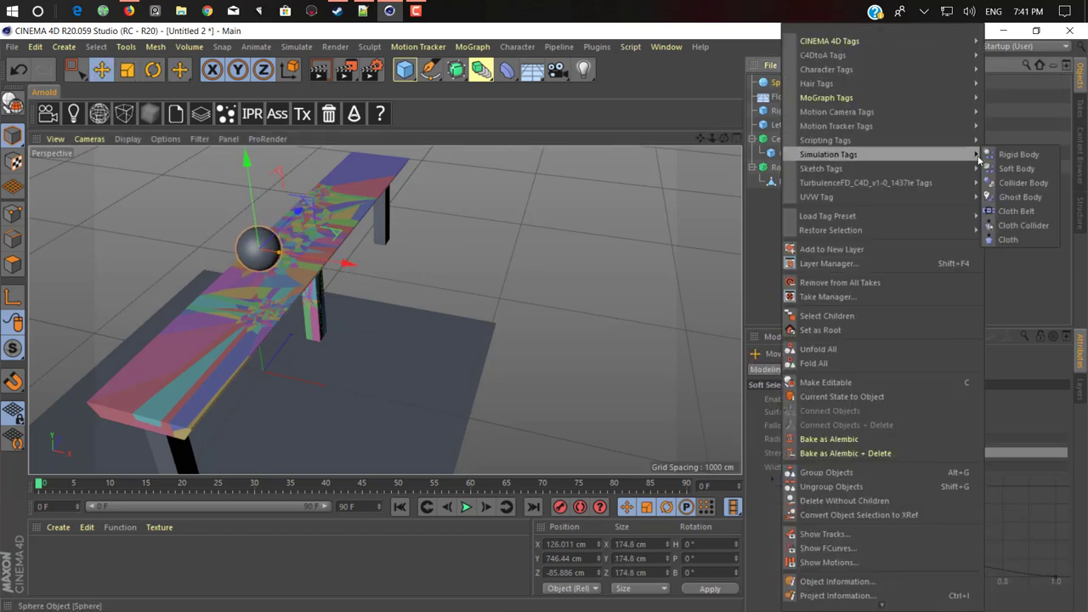
{"action": "left_click", "coordinate": [1011, 155]}
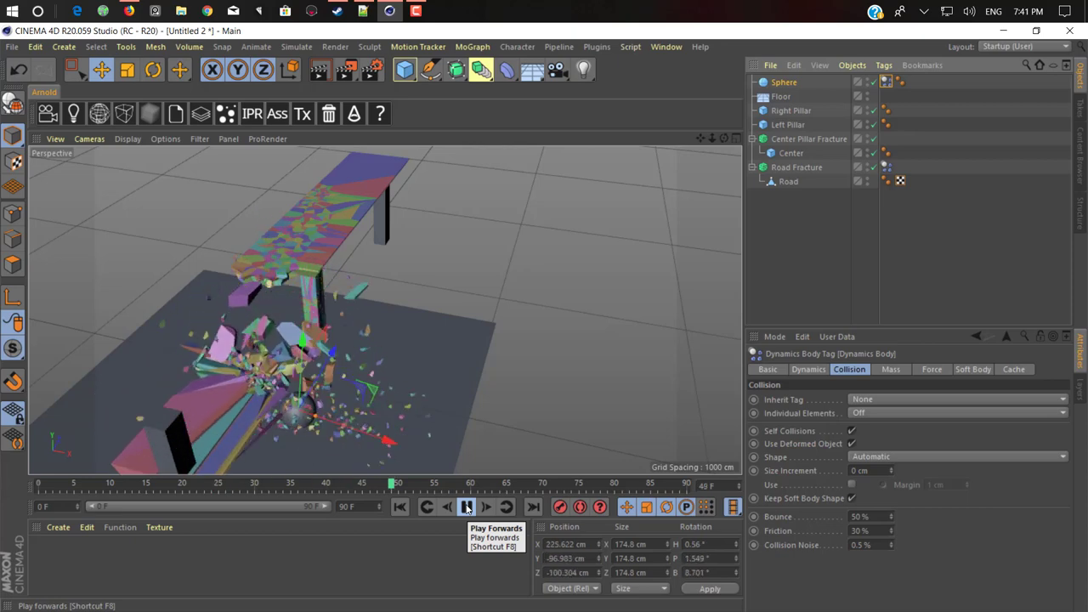
Step: Play the simulation to check the sphere's impact on the road, and return to the first frame
{"action": "left_click", "coordinate": [467, 508]}
{"action": "left_click_drag", "start_coordinate": [303, 339], "coordinate": [89, 299], "text": "alt"}
{"action": "left_click", "coordinate": [399, 508]}
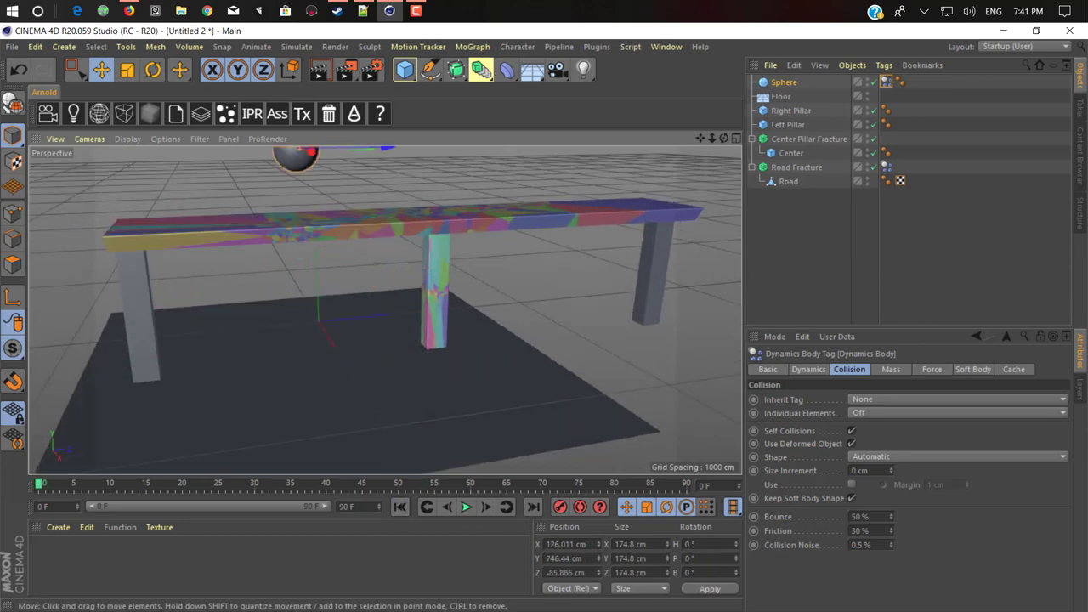
Step: Add Collider Body simulation tags to the floor and to the left and right pillars
{"action": "left_click", "coordinate": [154, 311]}
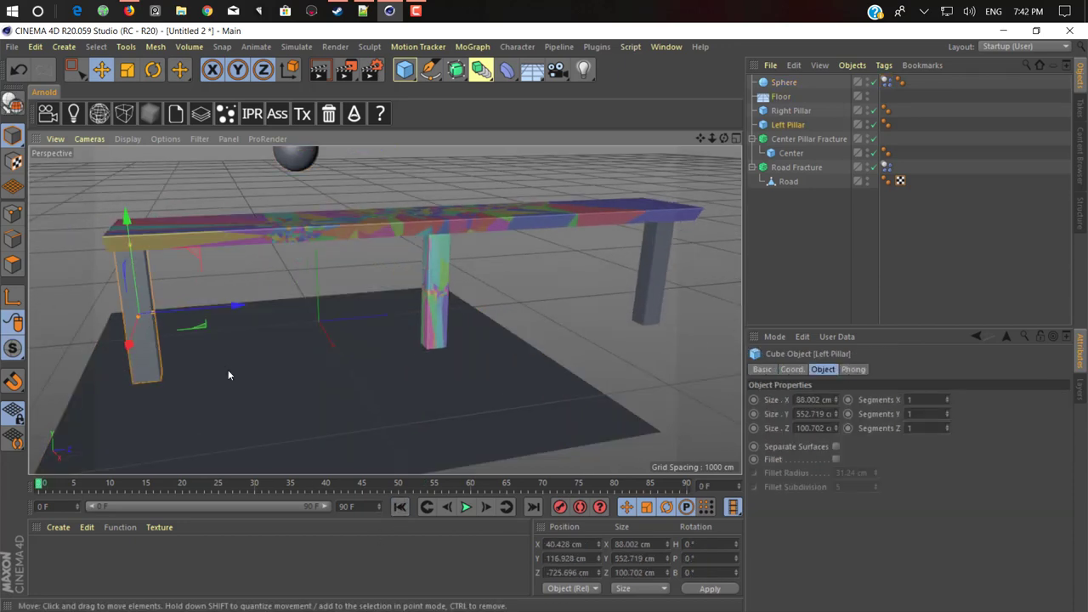
{"action": "left_click", "coordinate": [644, 272], "text": "shift"}
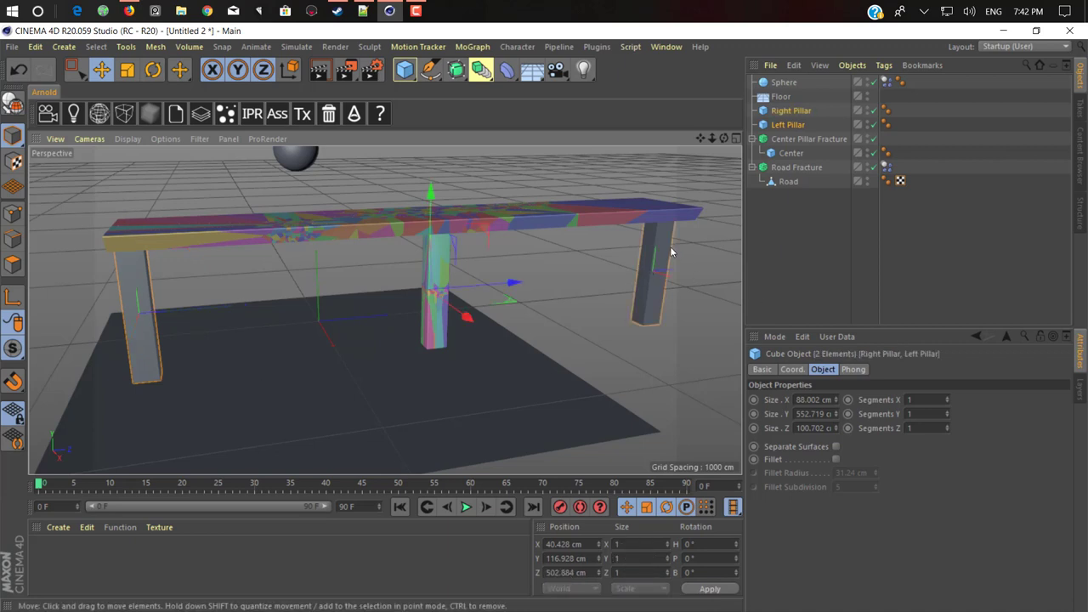
{"action": "left_click", "coordinate": [660, 267]}
{"action": "left_click", "coordinate": [152, 304], "text": "shift"}
{"action": "left_click", "coordinate": [218, 362], "text": "shift"}
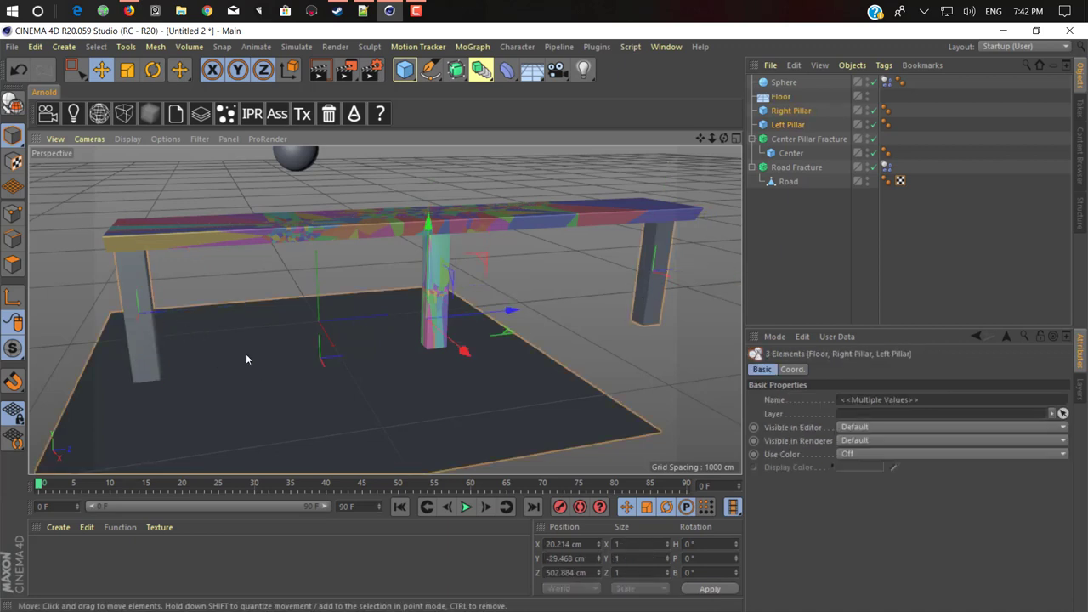
{"action": "right_click", "coordinate": [771, 111]}
{"action": "mouse_move", "coordinate": [887, 152]}
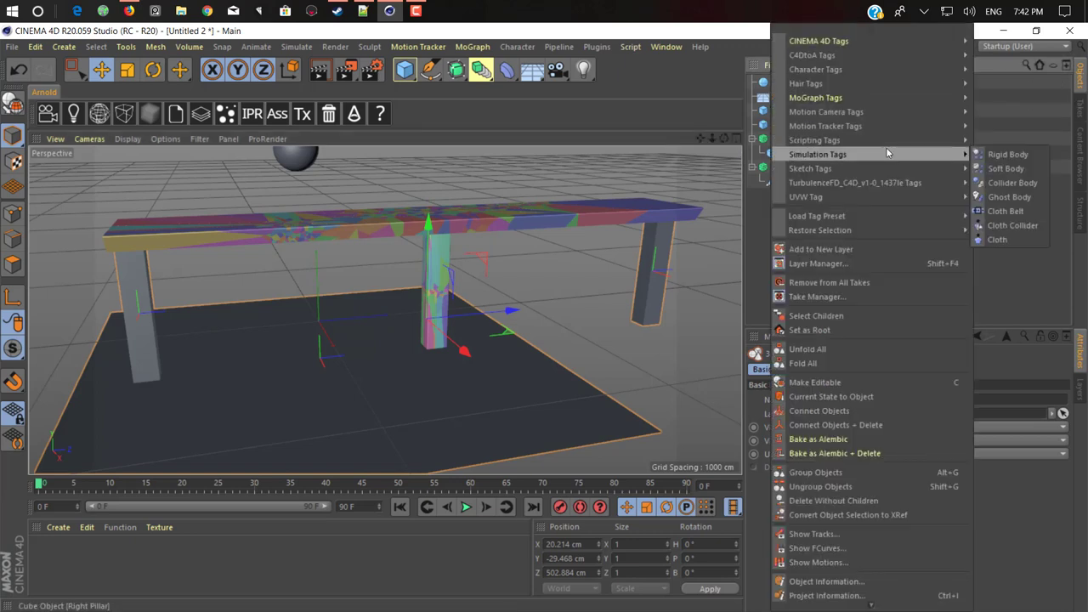
{"action": "left_click", "coordinate": [1005, 184]}
Step: Play the simulation to examine how the debris collides with the floor and pillars, and return to the first frame
{"action": "left_click_drag", "start_coordinate": [354, 323], "coordinate": [340, 315], "text": "alt"}
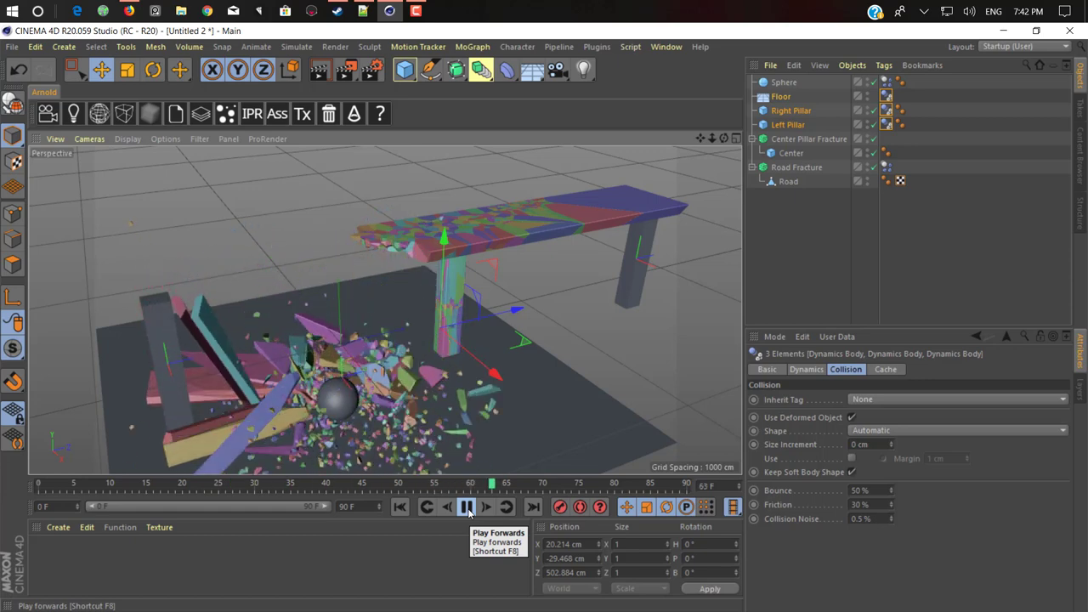
{"action": "left_click", "coordinate": [468, 508]}
{"action": "left_click_drag", "start_coordinate": [334, 375], "coordinate": [252, 353], "text": "alt"}
{"action": "left_click", "coordinate": [251, 354]}
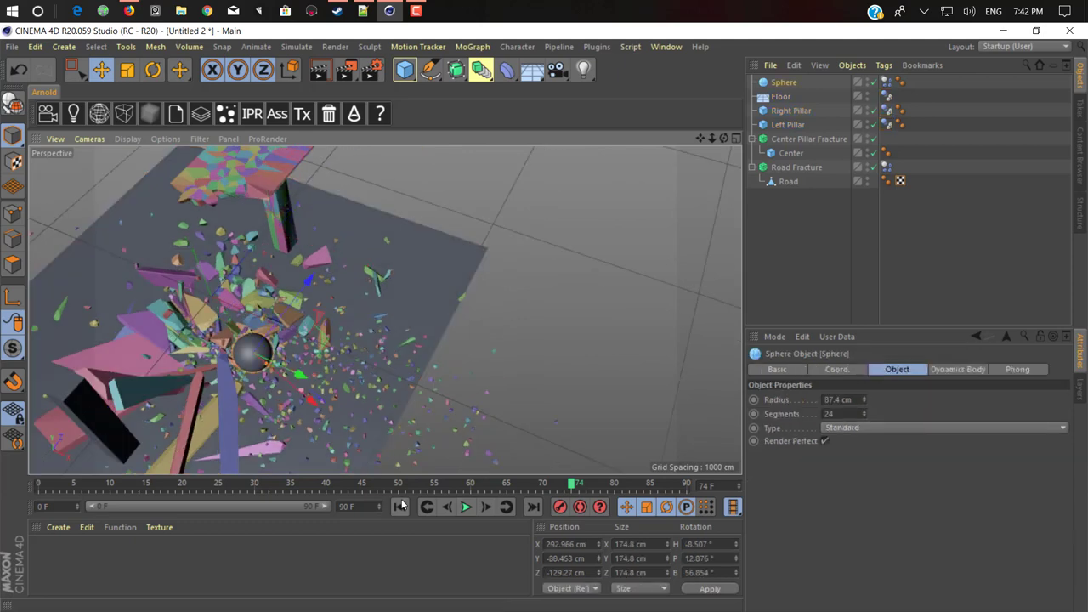
{"action": "left_click", "coordinate": [399, 509]}
Step: Duplicate the sphere and remove the dynamics tag from the copy
{"action": "middle_click_drag", "start_coordinate": [389, 249], "coordinate": [423, 449], "text": "alt"}
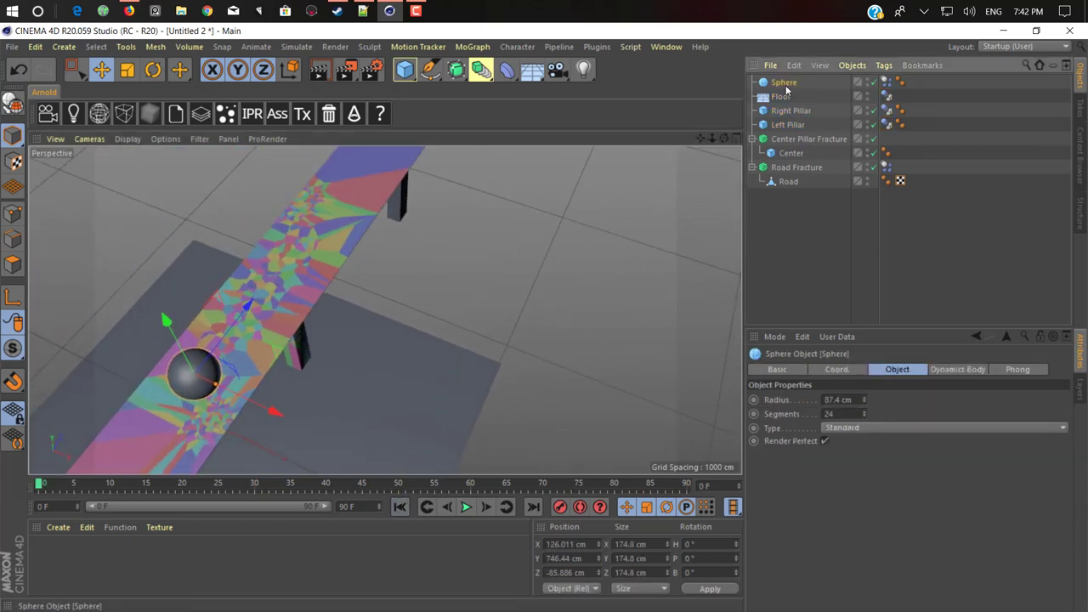
{"action": "key", "text": "ctrl+c"}
{"action": "key", "text": "ctrl+v"}
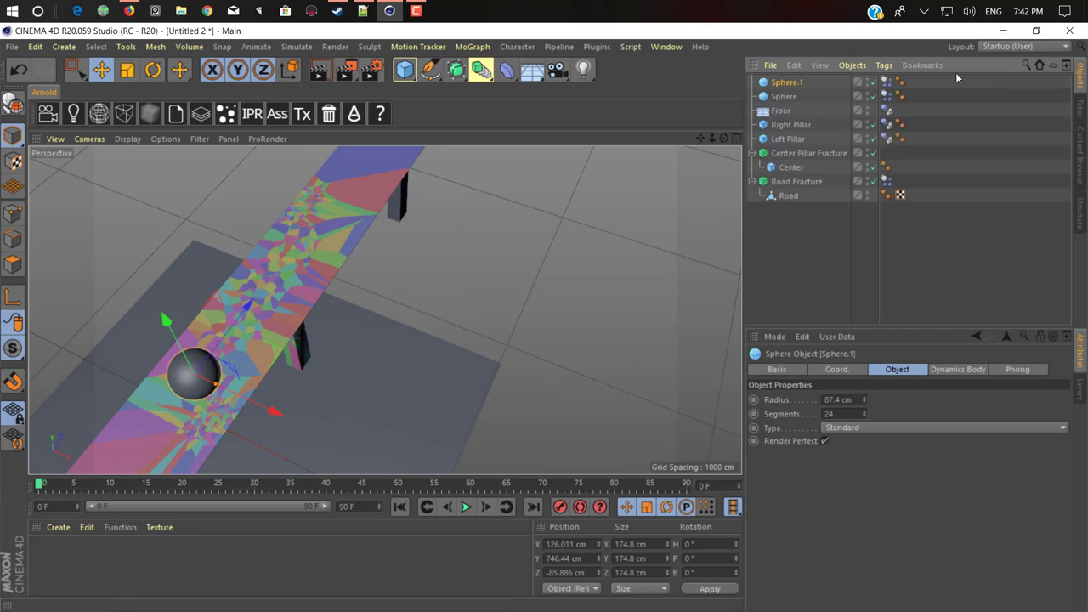
{"action": "left_click", "coordinate": [889, 96]}
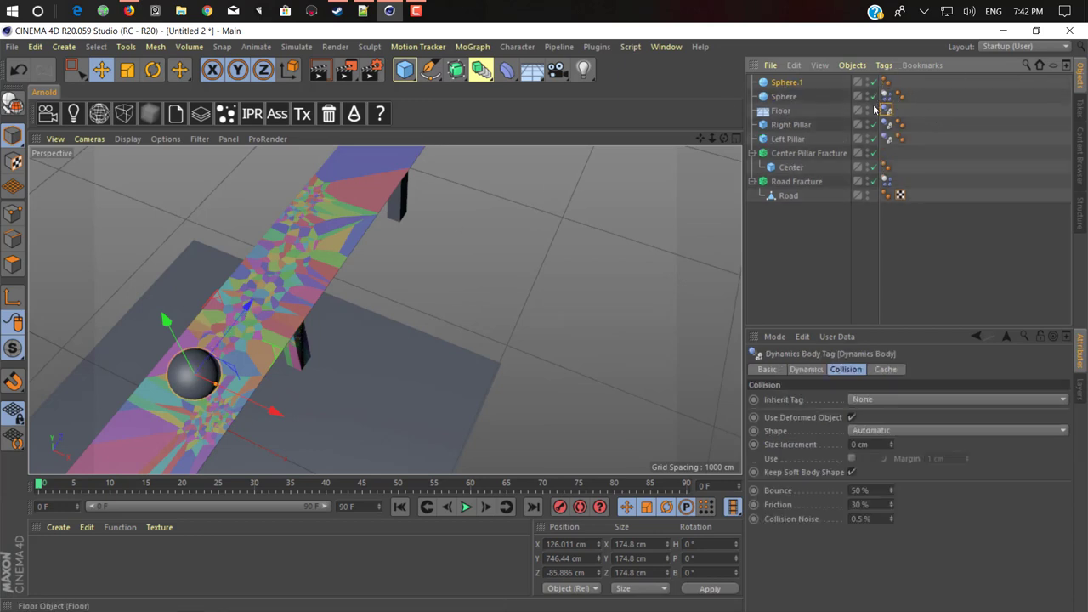
Step: Move the duplicate sphere to about X -142 cm, Y 760 cm, Z 1067 cm and copy the original sphere's dynamics tag onto it
{"action": "left_click", "coordinate": [798, 84]}
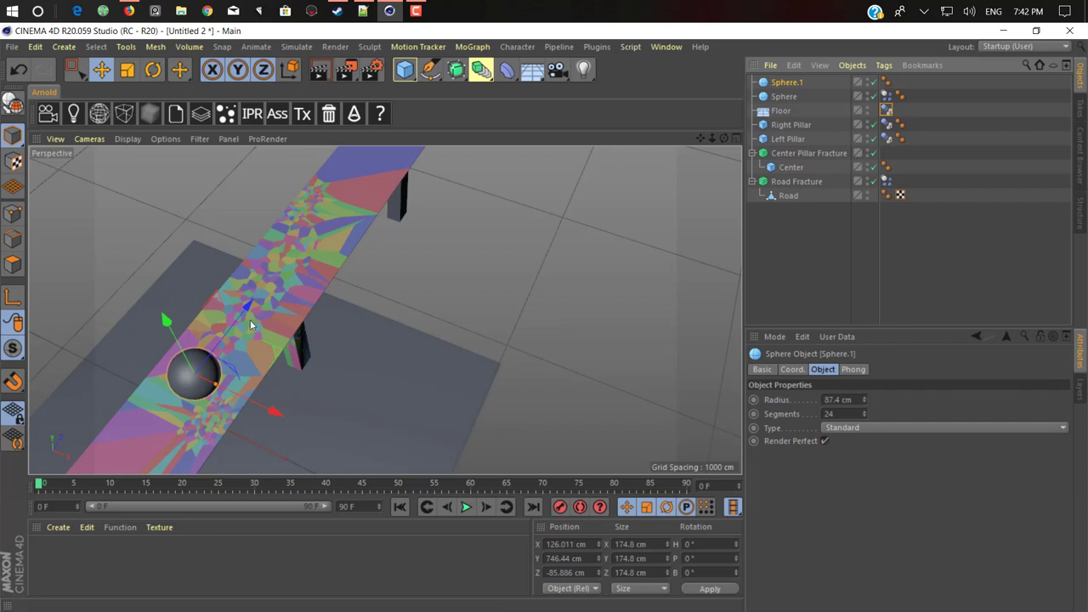
{"action": "left_click_drag", "start_coordinate": [241, 317], "coordinate": [411, 162]}
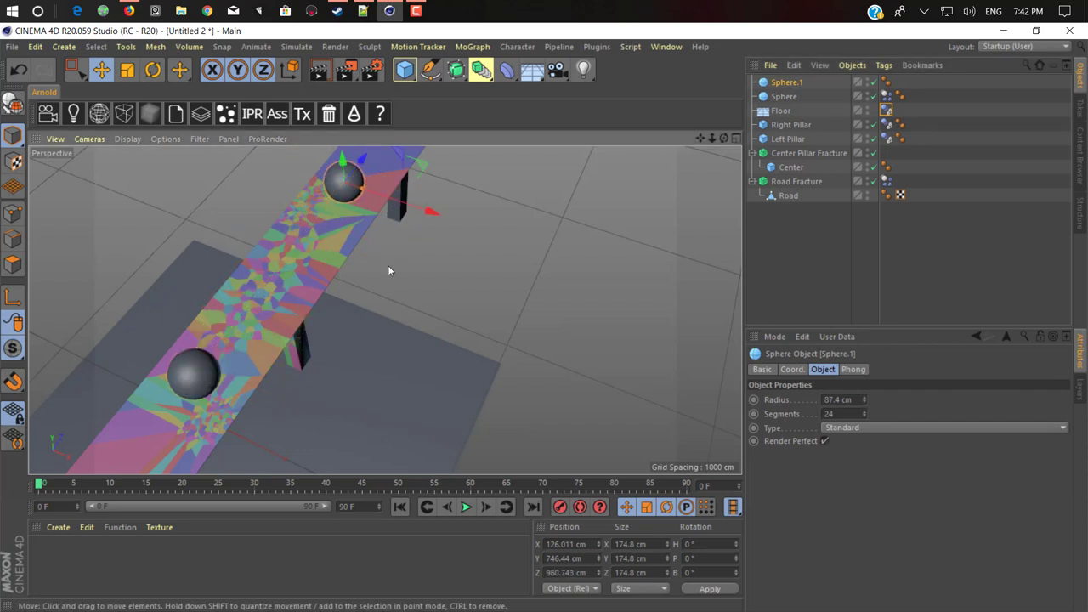
{"action": "left_click_drag", "start_coordinate": [388, 265], "coordinate": [349, 252], "text": "alt"}
{"action": "left_click_drag", "start_coordinate": [375, 339], "coordinate": [374, 343]}
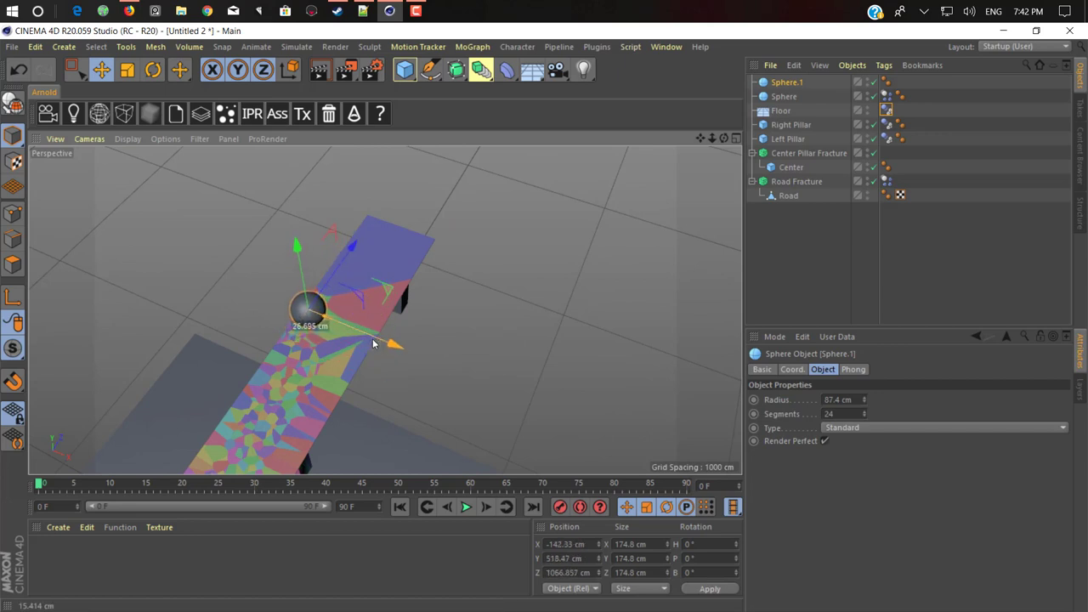
{"action": "left_click_drag", "start_coordinate": [292, 258], "coordinate": [299, 223]}
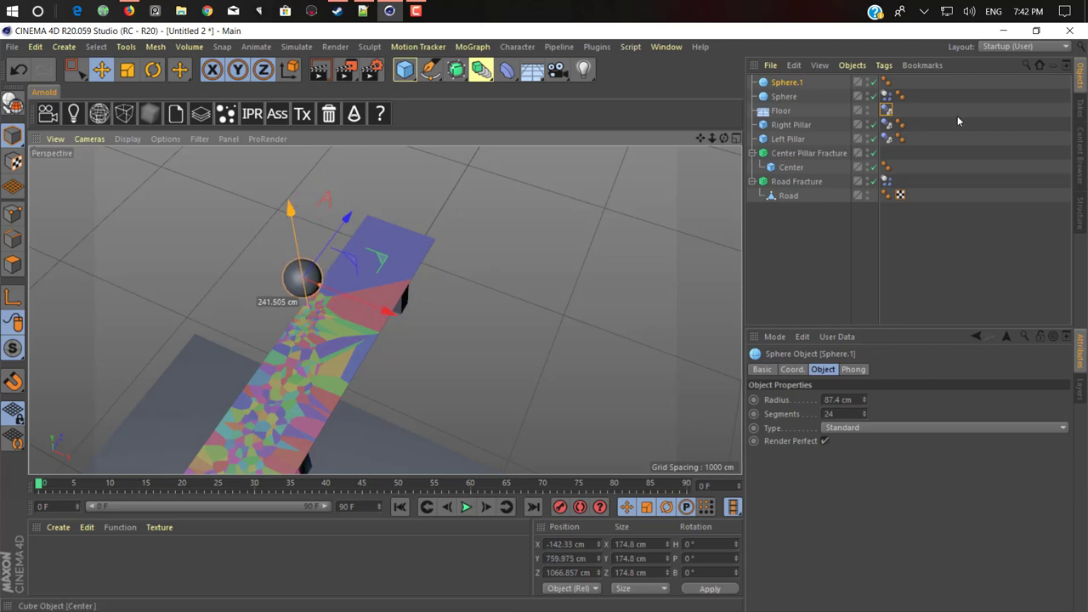
{"action": "left_click", "coordinate": [887, 96]}
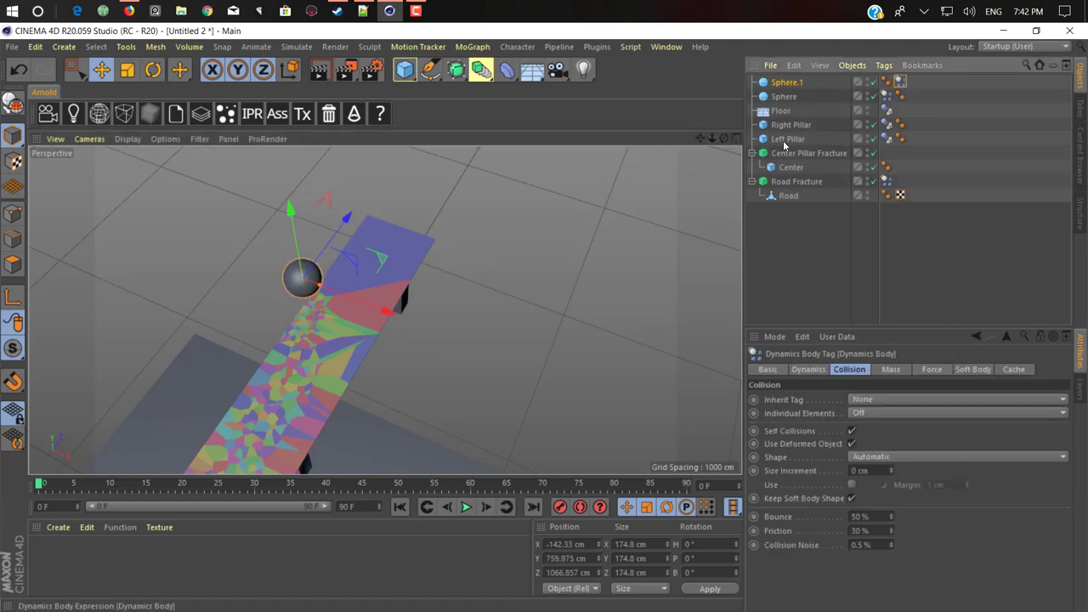
{"action": "left_click_drag", "start_coordinate": [427, 413], "coordinate": [316, 310], "text": "alt"}
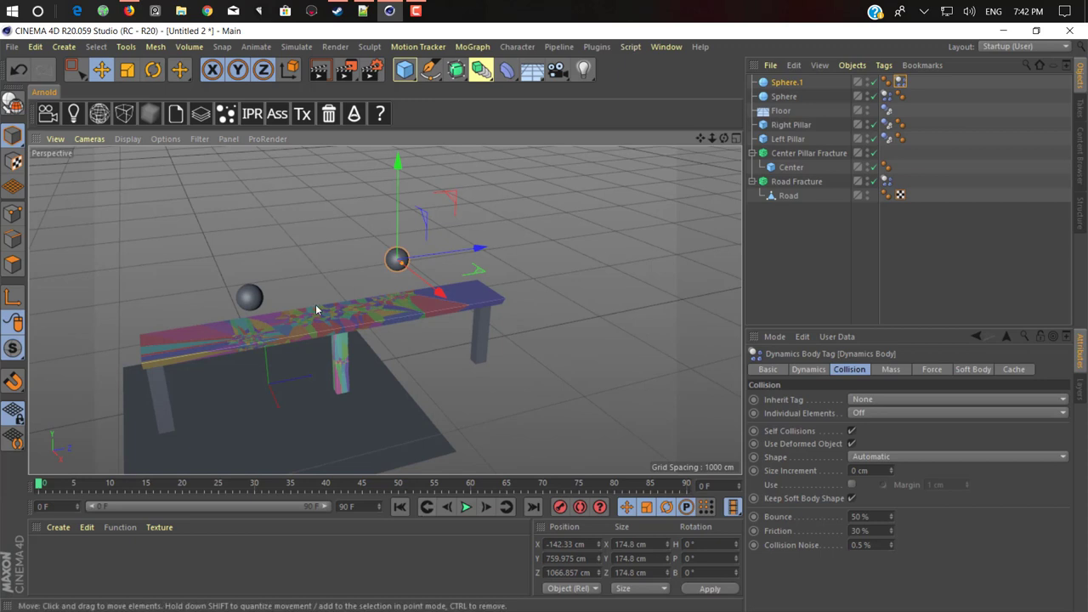
Step: Play the simulation to examine how both spheres break the road, and return to the first frame
{"action": "scroll", "coordinate": [316, 309], "scroll_direction": "up", "scroll_amount": 2}
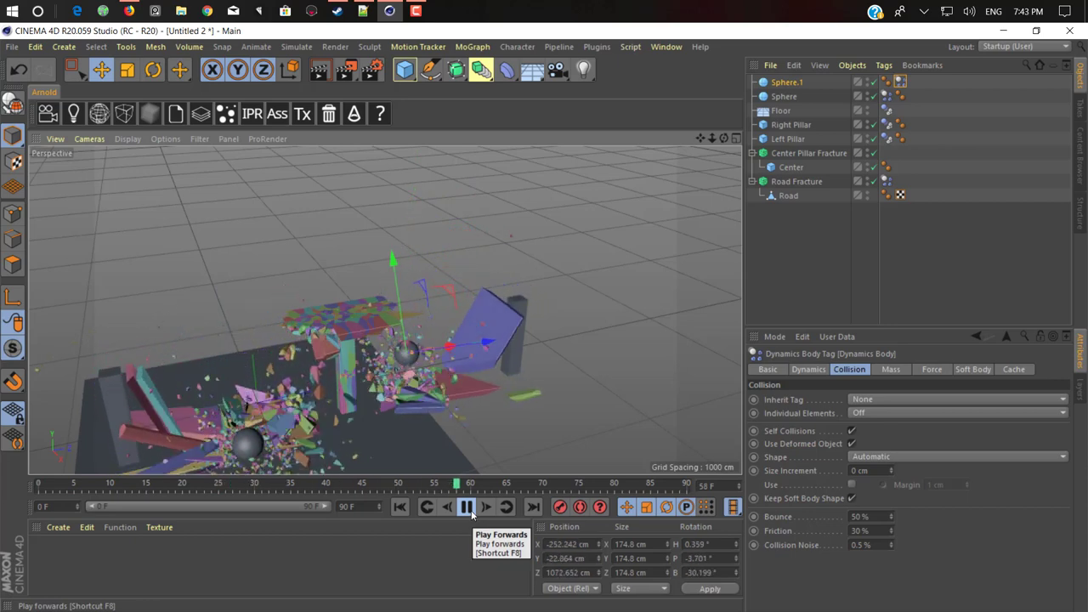
{"action": "left_click", "coordinate": [467, 507]}
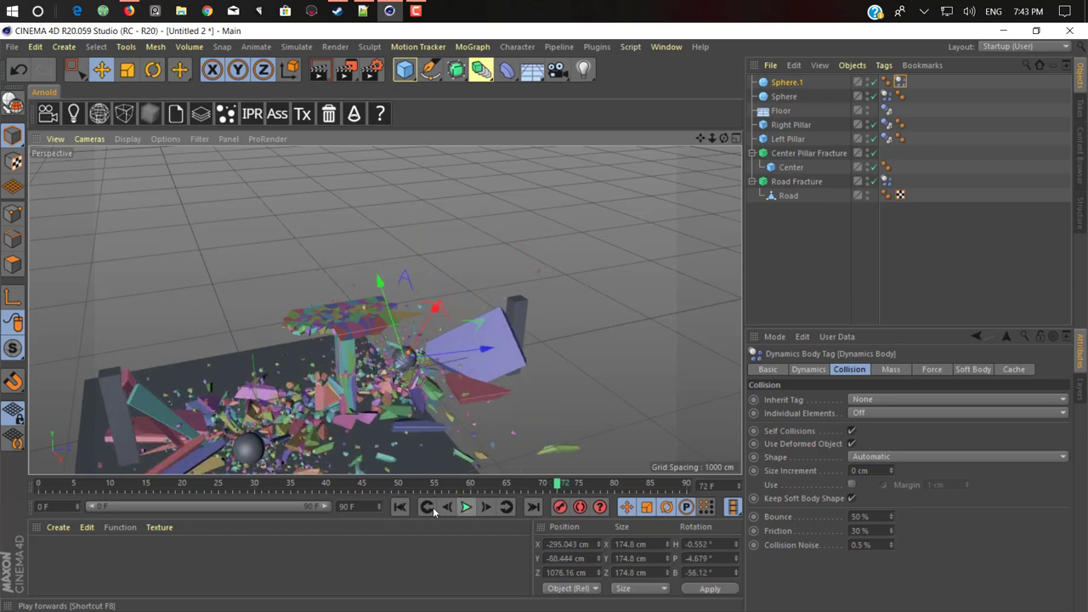
{"action": "left_click", "coordinate": [396, 508]}
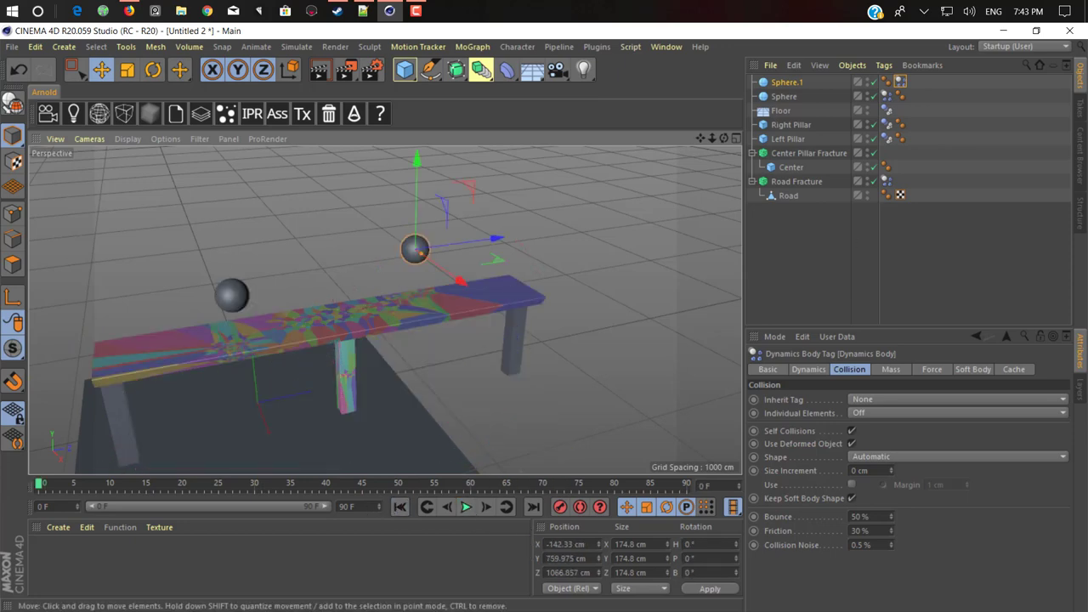
Step: Create a fixed connector for the Road Fracture object
{"action": "left_click", "coordinate": [824, 156]}
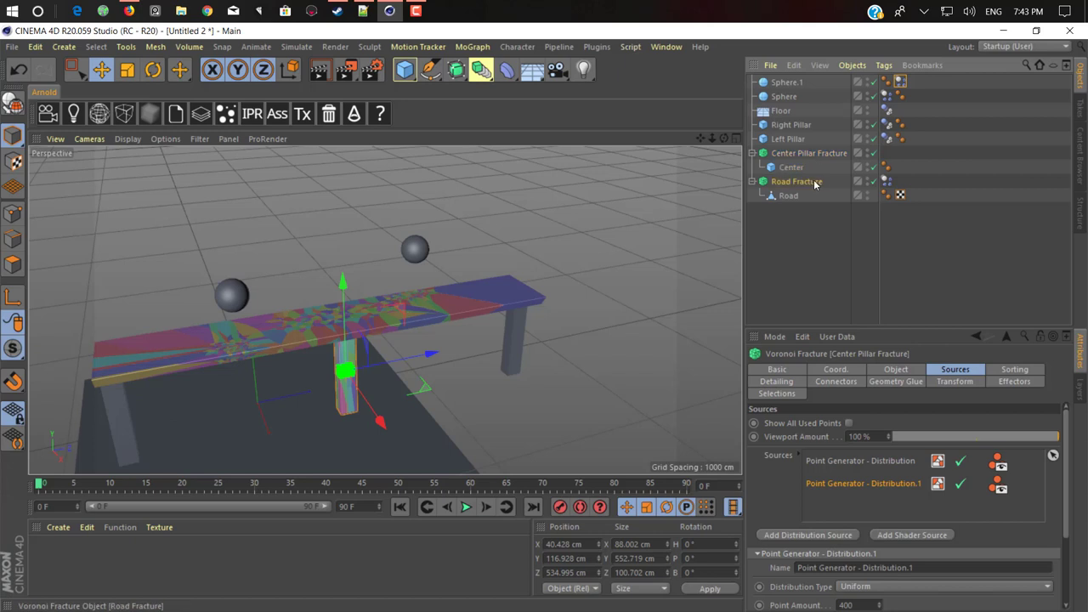
{"action": "left_click", "coordinate": [808, 182]}
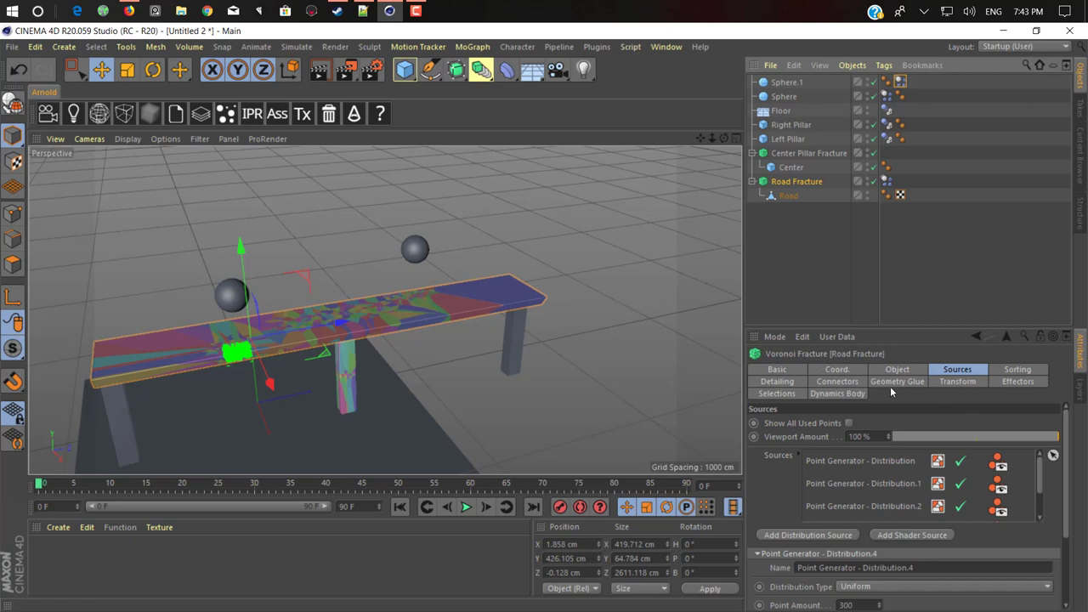
{"action": "left_click", "coordinate": [836, 381]}
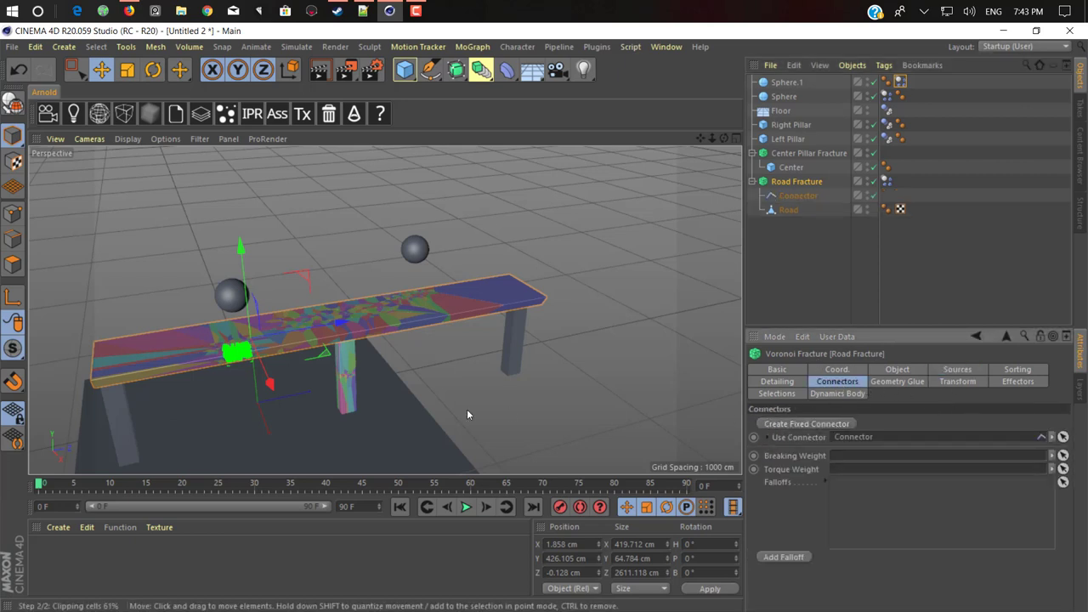
{"action": "left_click", "coordinate": [817, 424]}
Step: Play the simulation with the connector and pause it to examine the sphere's impact and the falling fragments up close
{"action": "left_click_drag", "start_coordinate": [208, 348], "coordinate": [283, 332], "text": "alt"}
{"action": "right_click_drag", "start_coordinate": [283, 330], "coordinate": [314, 319], "text": "alt"}
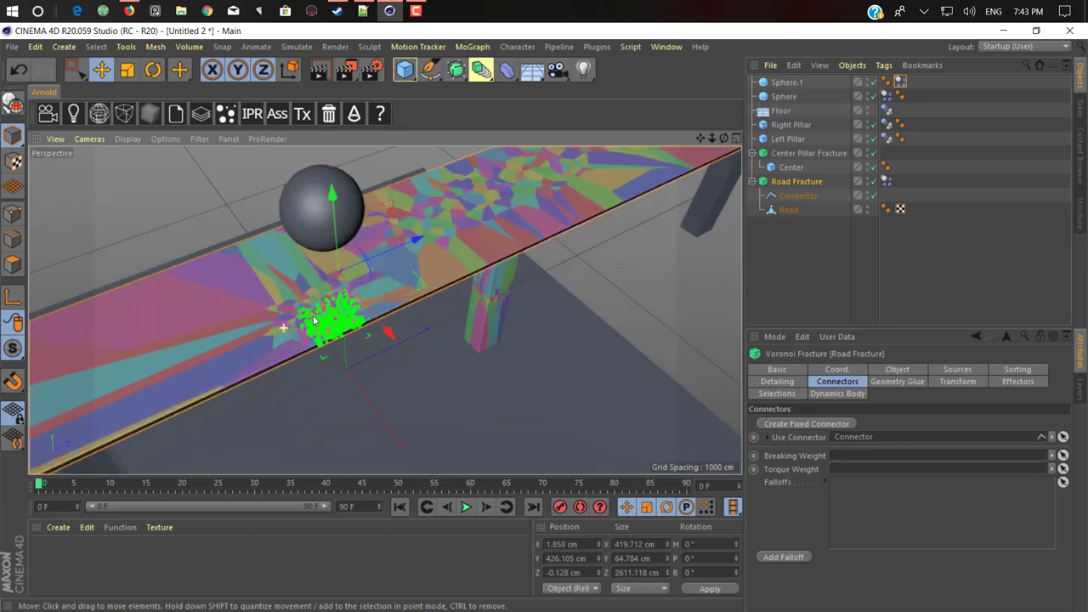
{"action": "scroll", "coordinate": [313, 320], "scroll_direction": "down", "scroll_amount": 2}
{"action": "left_click_drag", "start_coordinate": [353, 295], "coordinate": [361, 264], "text": "alt"}
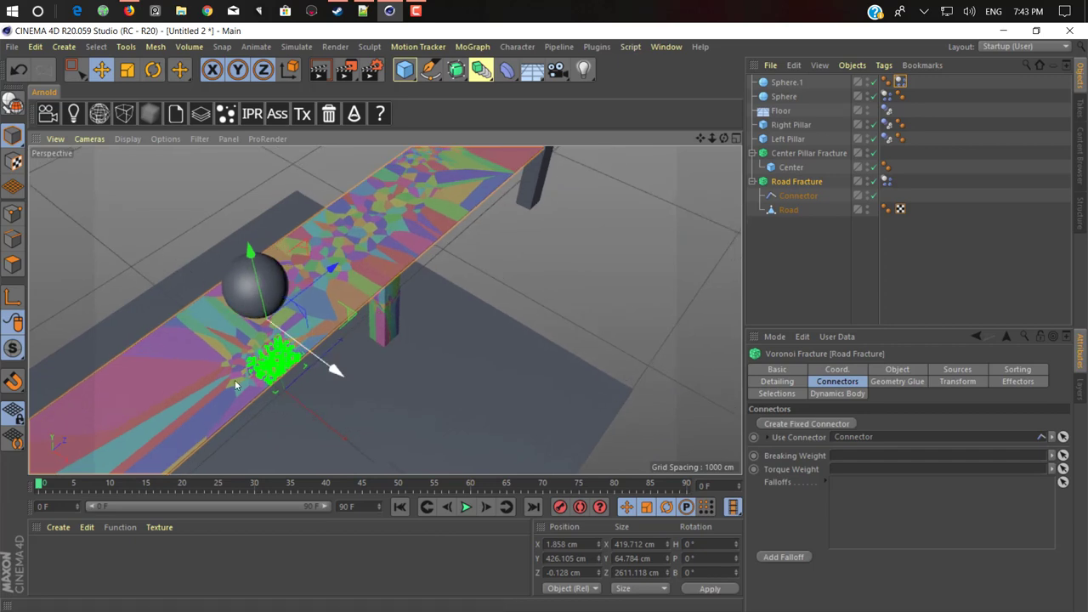
{"action": "left_click_drag", "start_coordinate": [414, 238], "coordinate": [243, 293], "text": "alt"}
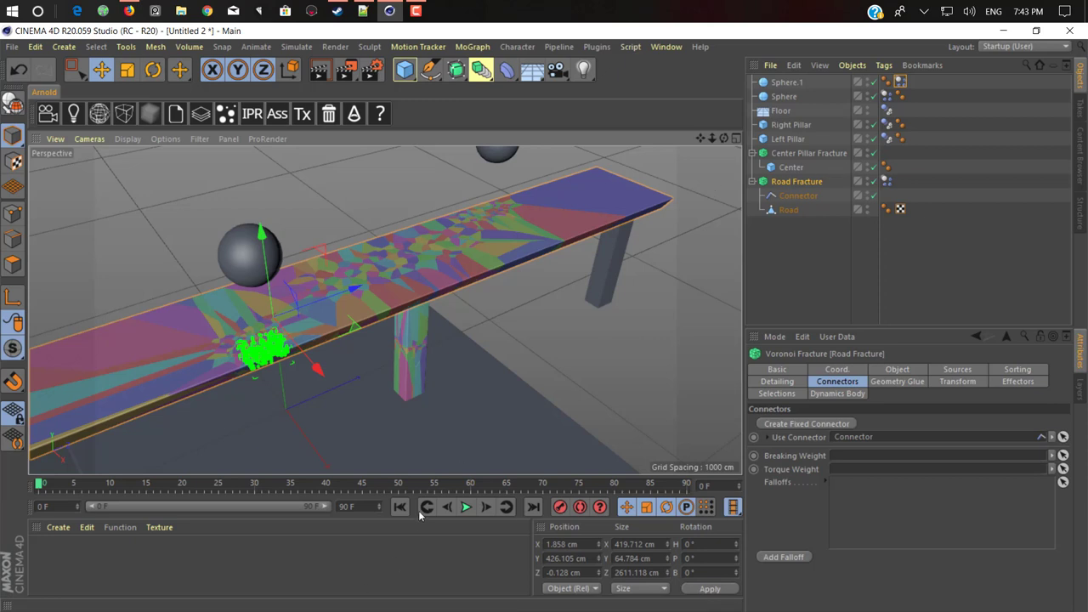
{"action": "left_click", "coordinate": [466, 506]}
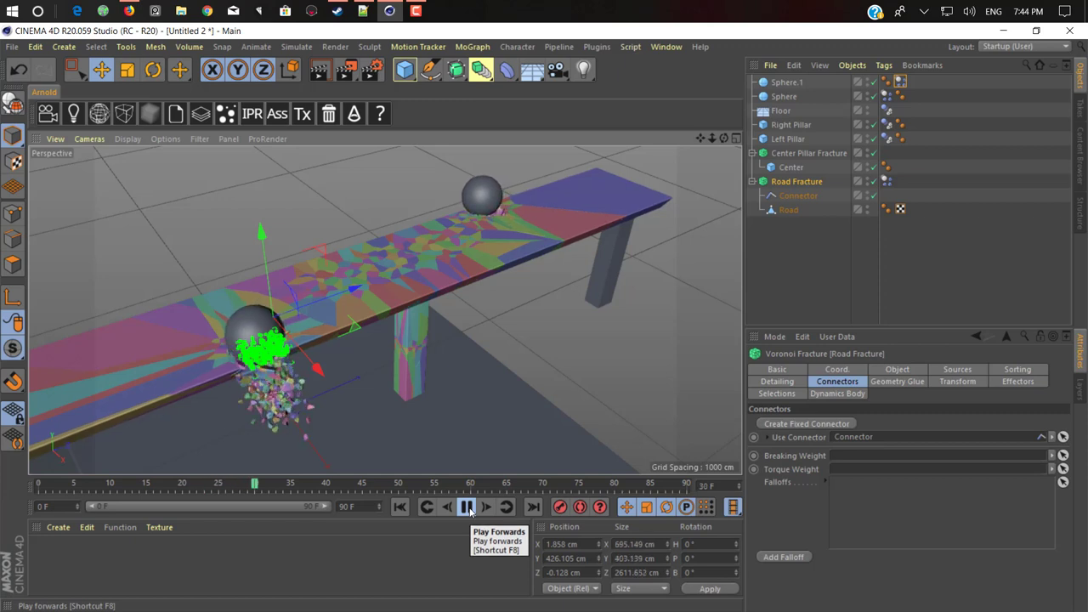
{"action": "left_click", "coordinate": [467, 507]}
{"action": "left_click_drag", "start_coordinate": [221, 337], "coordinate": [353, 319], "text": "alt"}
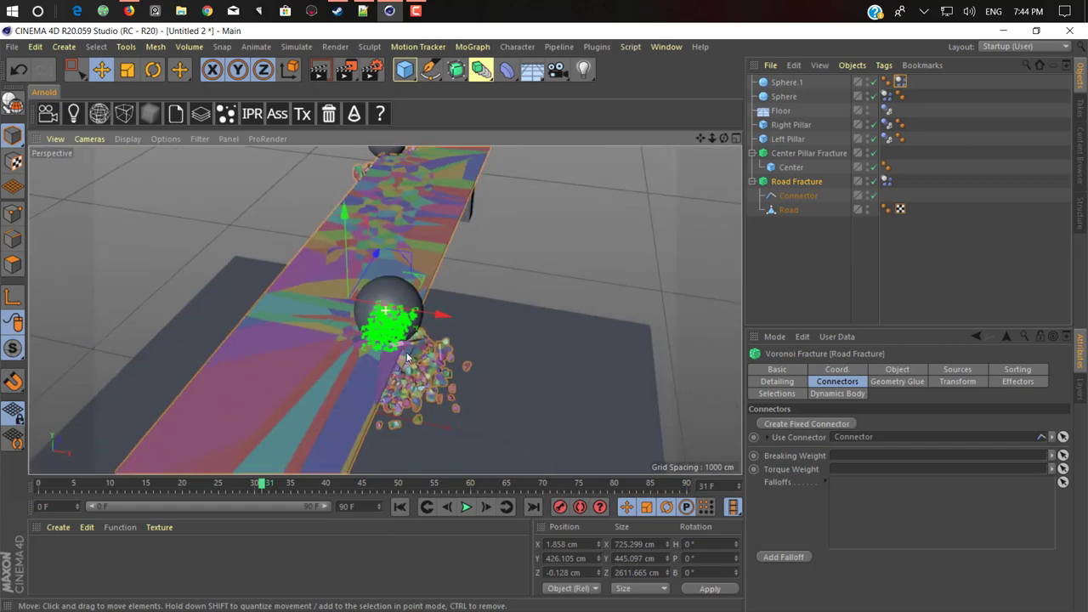
{"action": "left_click_drag", "start_coordinate": [406, 352], "coordinate": [380, 323], "text": "alt"}
{"action": "left_click_drag", "start_coordinate": [314, 306], "coordinate": [302, 305], "text": "alt"}
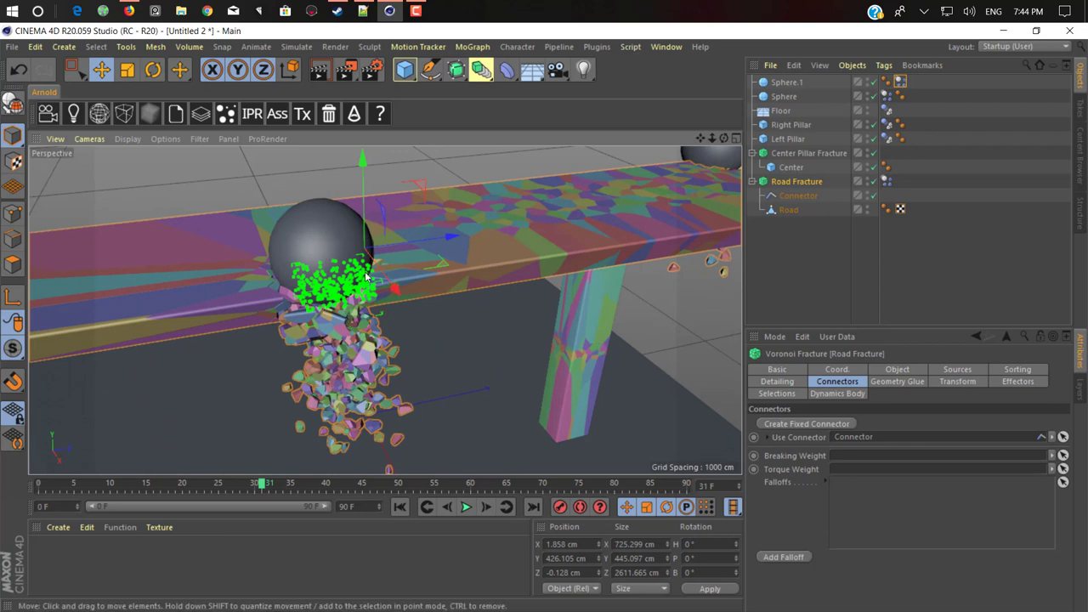
Step: Switch the Dynamics Body tags of both spheres to Custom Mass with a mass of 100
{"action": "left_click", "coordinate": [899, 83]}
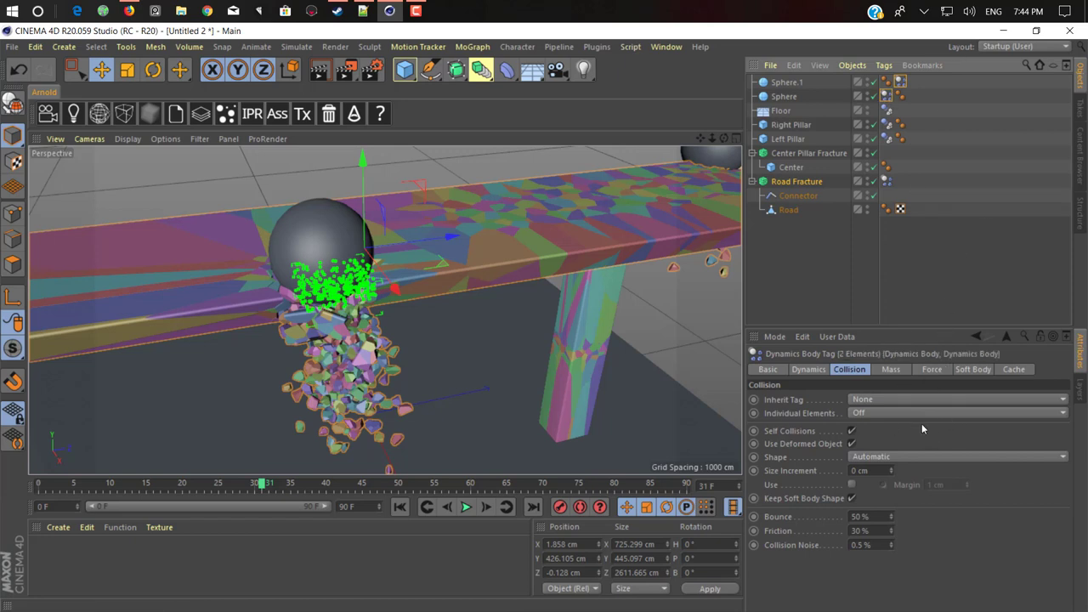
{"action": "left_click", "coordinate": [890, 370]}
{"action": "left_click", "coordinate": [884, 399]}
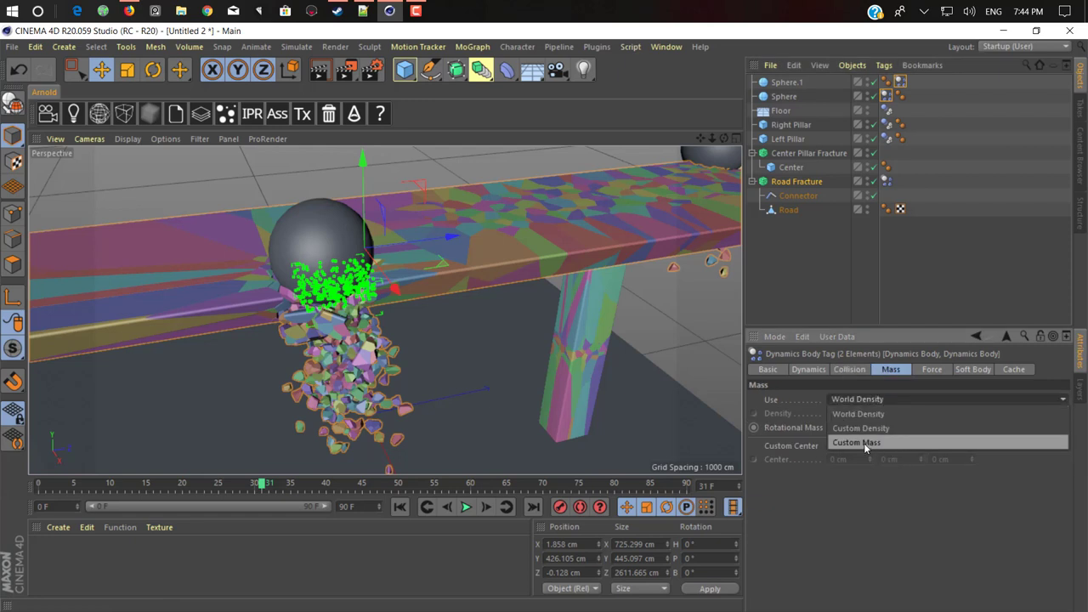
{"action": "left_click", "coordinate": [864, 442]}
{"action": "left_click", "coordinate": [857, 414]}
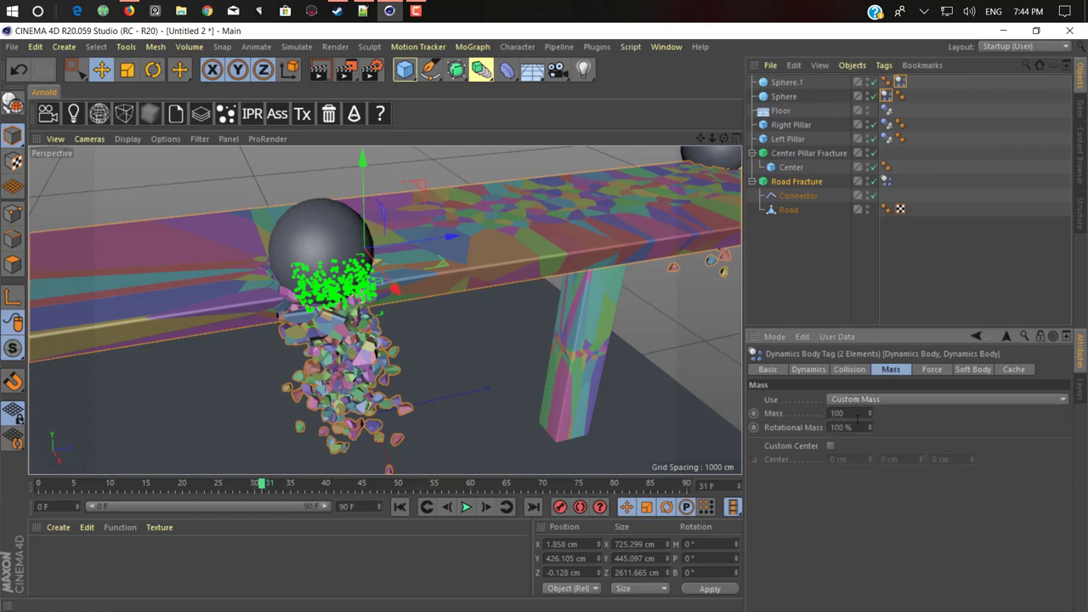
Step: Replay the simulation from the first frame and pause it to examine how the heavier spheres break the bridge
{"action": "left_click", "coordinate": [399, 506]}
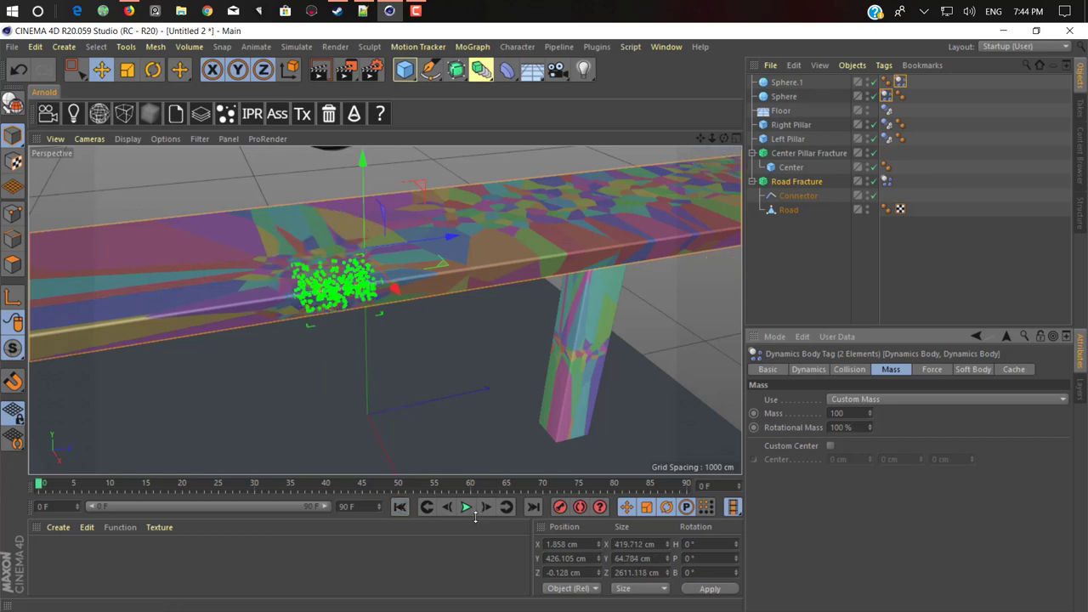
{"action": "left_click", "coordinate": [467, 507]}
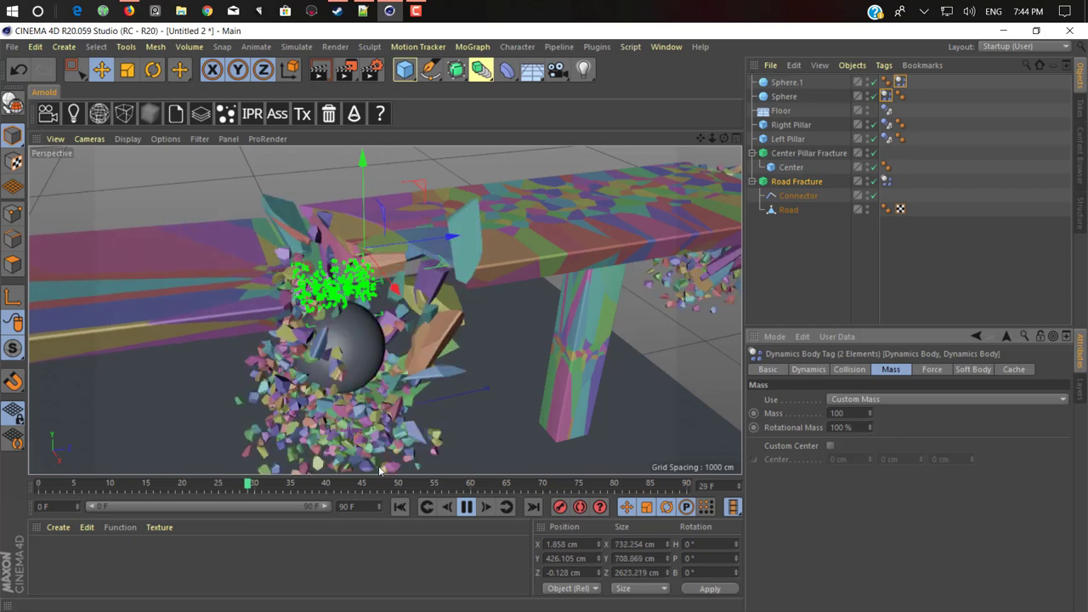
{"action": "left_click_drag", "start_coordinate": [411, 351], "coordinate": [413, 356], "text": "alt"}
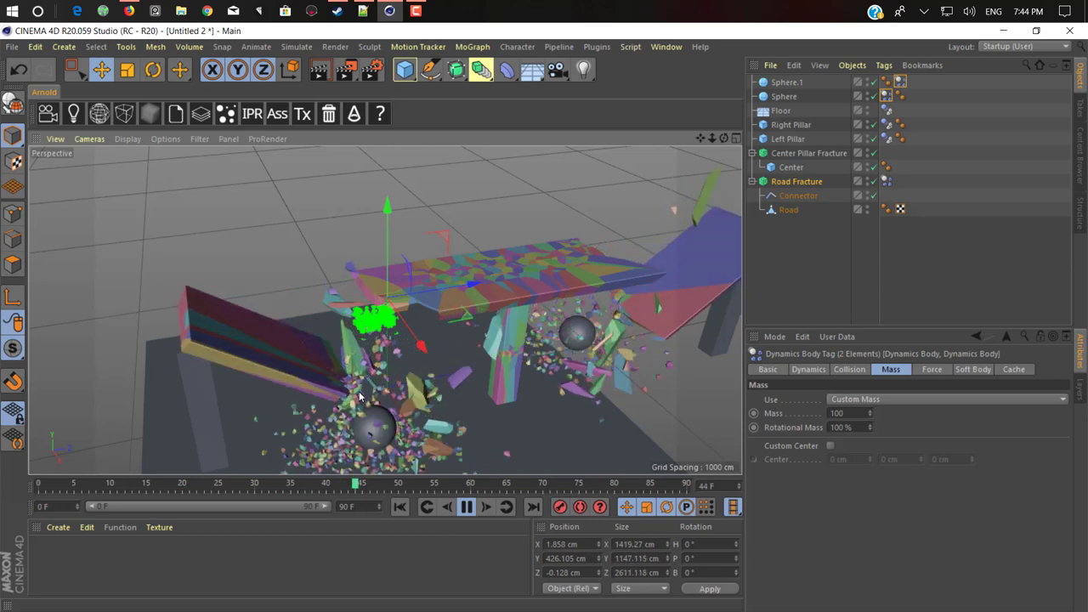
{"action": "scroll", "coordinate": [411, 450], "scroll_direction": "down", "scroll_amount": 1}
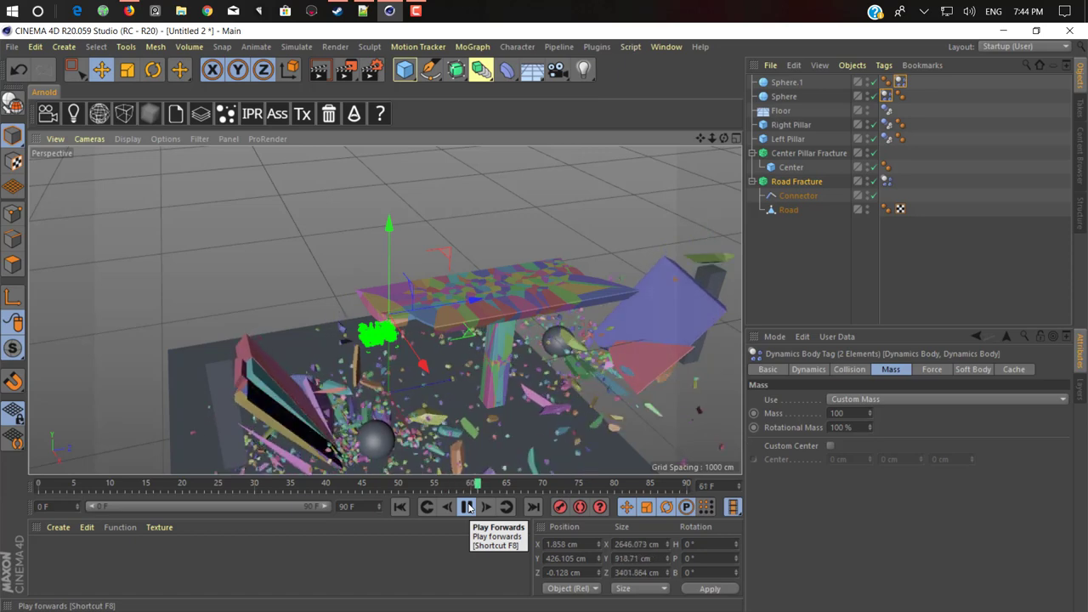
{"action": "left_click", "coordinate": [467, 507]}
{"action": "mouse_move", "coordinate": [484, 286]}
{"action": "left_mouse_down", "text": "alt"}
{"action": "mouse_move", "coordinate": [413, 384]}
{"action": "mouse_move", "coordinate": [335, 357]}
{"action": "mouse_move", "coordinate": [333, 333]}
{"action": "mouse_move", "coordinate": [573, 297]}
{"action": "left_mouse_up", "text": "alt"}
{"action": "left_click_drag", "start_coordinate": [476, 289], "coordinate": [407, 273], "text": "alt"}
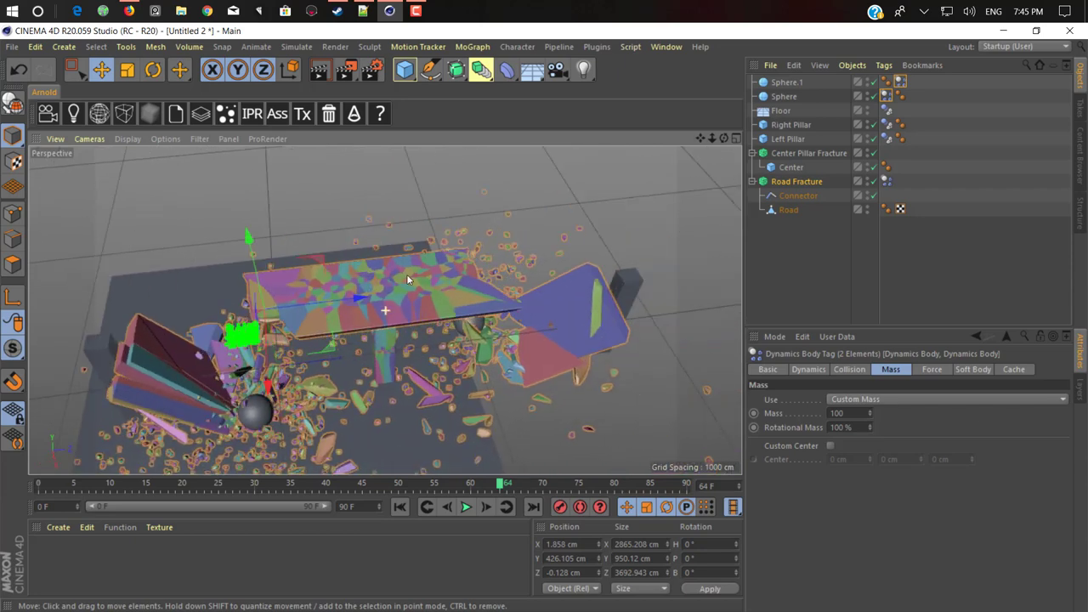
Step: Set the road connector's breaking force to 90000 cm and its breaking torque to 90000
{"action": "left_click", "coordinate": [793, 196]}
{"action": "left_click", "coordinate": [796, 181]}
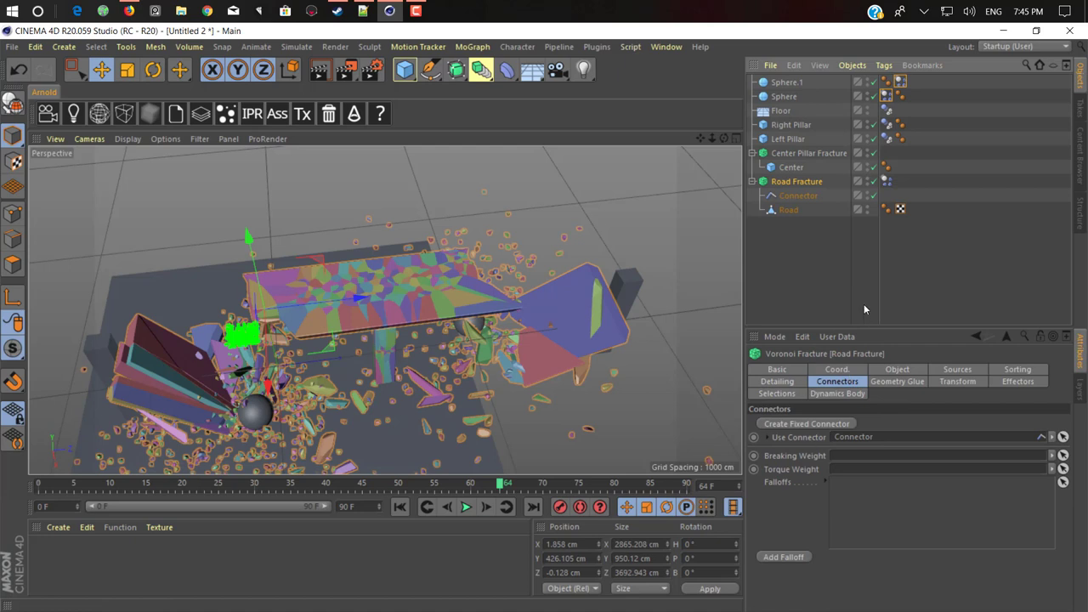
{"action": "left_click", "coordinate": [798, 196]}
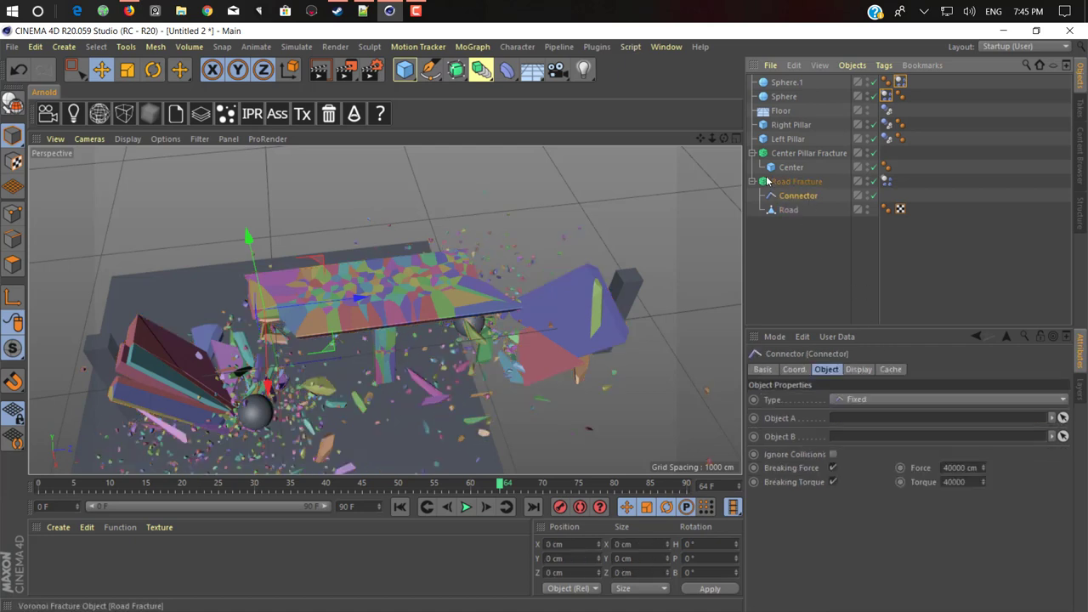
{"action": "left_click", "coordinate": [947, 468]}
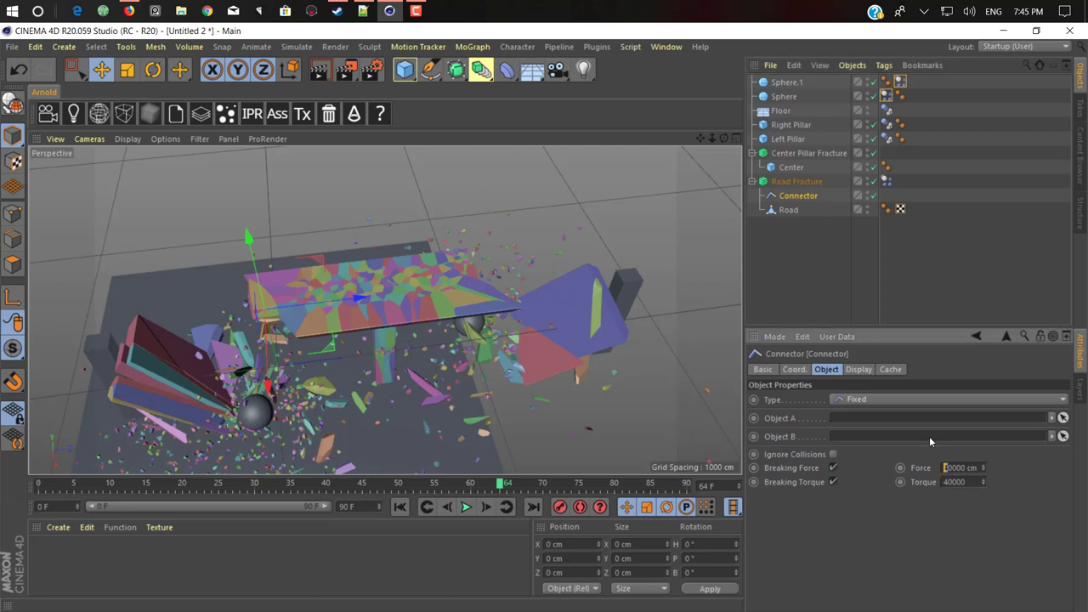
{"action": "type", "text": "9"}
{"action": "key", "text": "Return"}
Step: Replay the simulation from the first frame and pause it to examine how the road bends with the stronger connector
{"action": "left_click", "coordinate": [399, 507]}
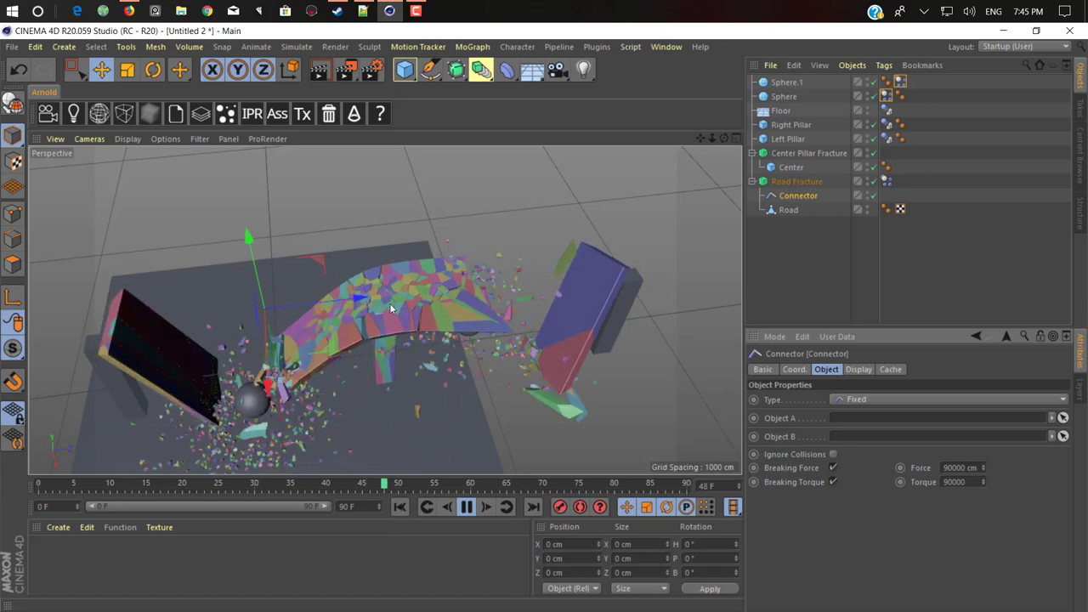
{"action": "left_click", "coordinate": [466, 506]}
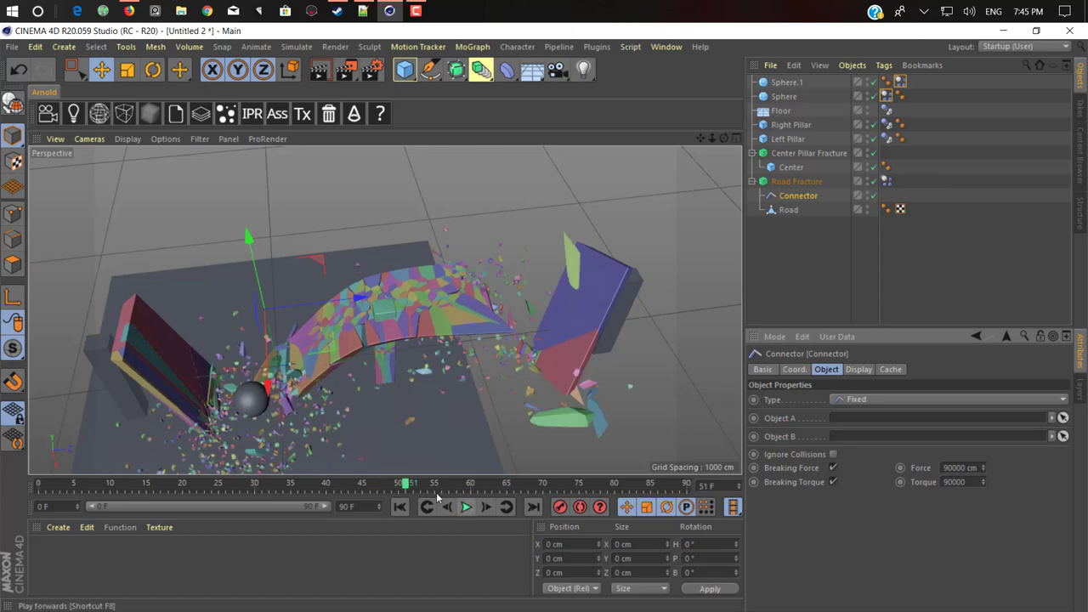
{"action": "left_click_drag", "start_coordinate": [296, 341], "coordinate": [425, 372], "text": "alt"}
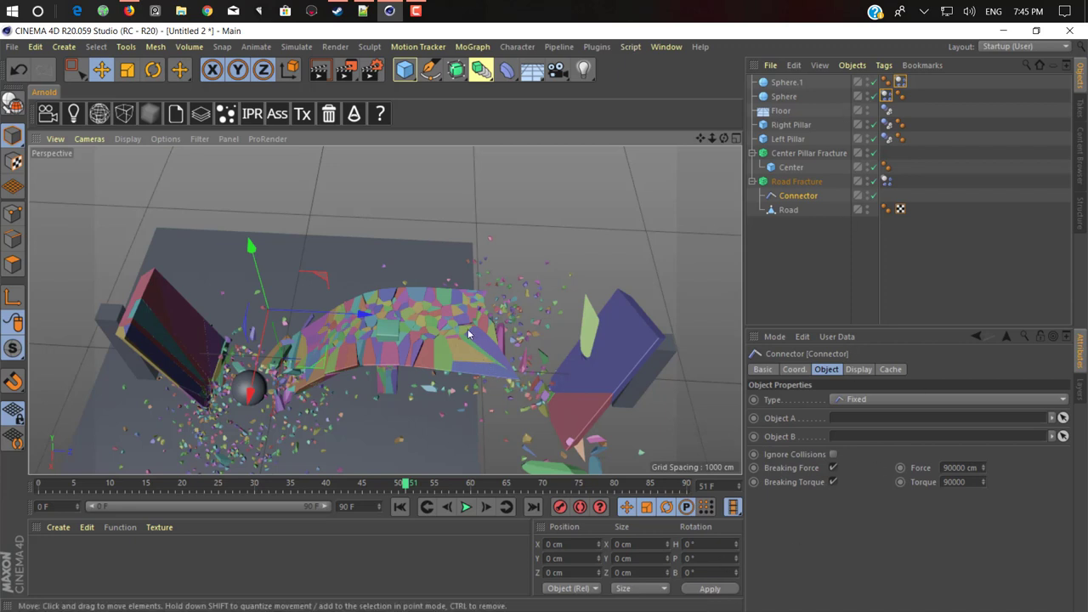
Step: Set the road connector's breaking force to 50000 cm and torque to 50000, and return to the first frame
{"action": "left_click", "coordinate": [945, 468]}
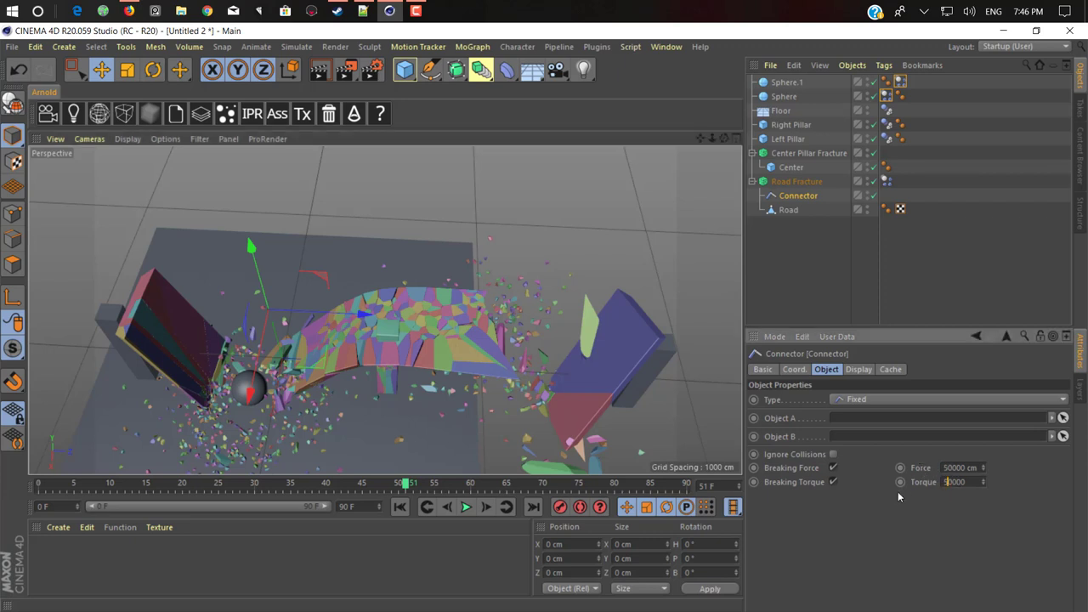
{"action": "left_click", "coordinate": [400, 507]}
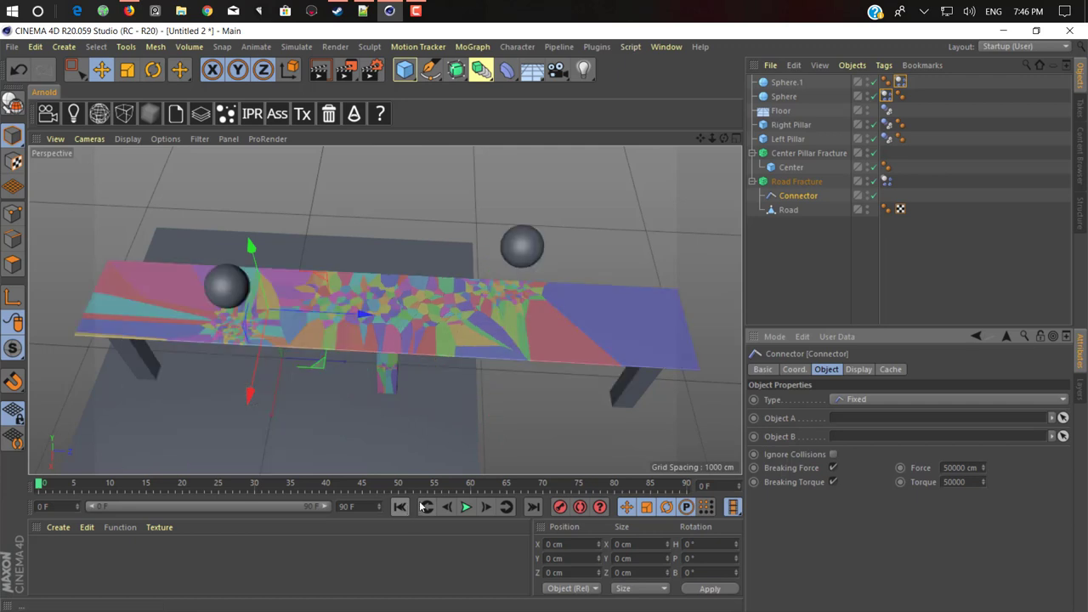
{"action": "mouse_move", "coordinate": [258, 351]}
{"action": "left_mouse_down", "text": "alt"}
{"action": "mouse_move", "coordinate": [270, 346]}
{"action": "mouse_move", "coordinate": [257, 344]}
{"action": "left_mouse_up", "text": "alt"}
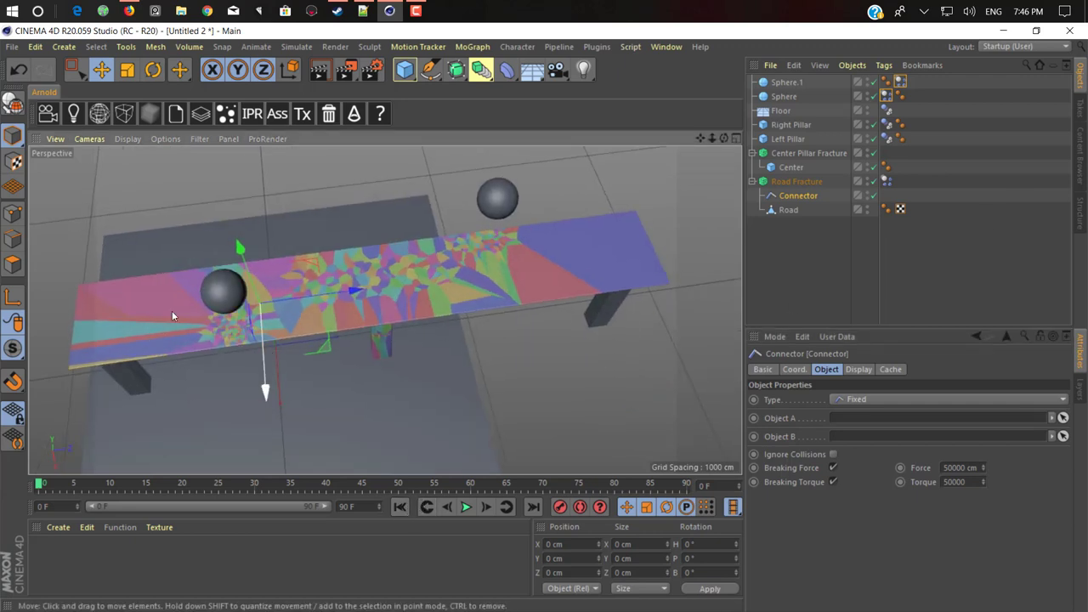
Step: Turn off Colorize Fragments on the Road Fracture object
{"action": "left_click", "coordinate": [799, 185]}
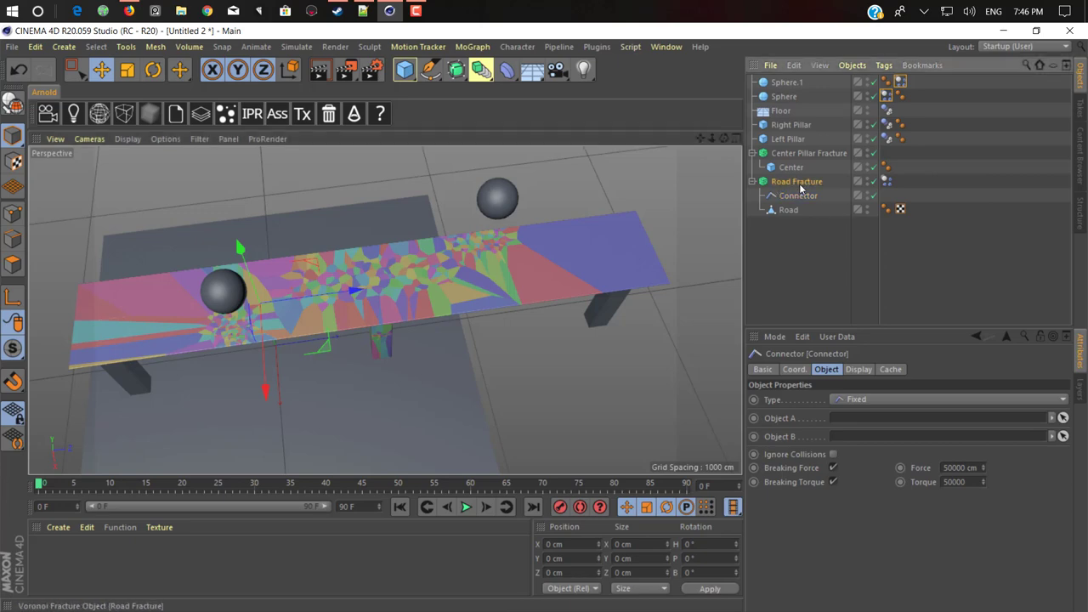
{"action": "left_click", "coordinate": [907, 368]}
{"action": "left_click", "coordinate": [905, 380]}
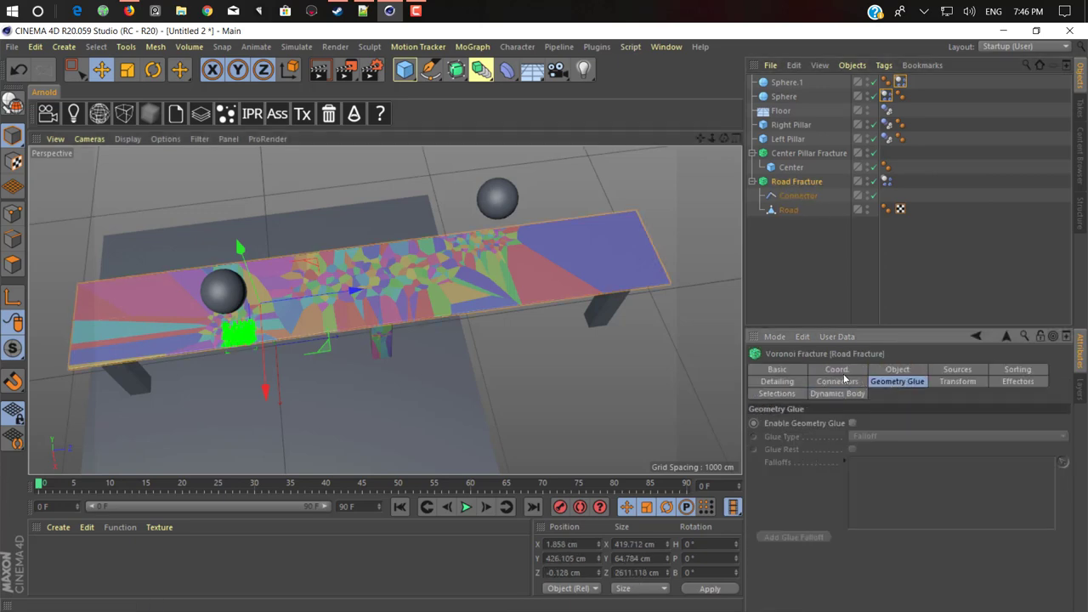
{"action": "left_click", "coordinate": [848, 381]}
{"action": "left_click_drag", "start_coordinate": [404, 341], "coordinate": [375, 299], "text": "alt"}
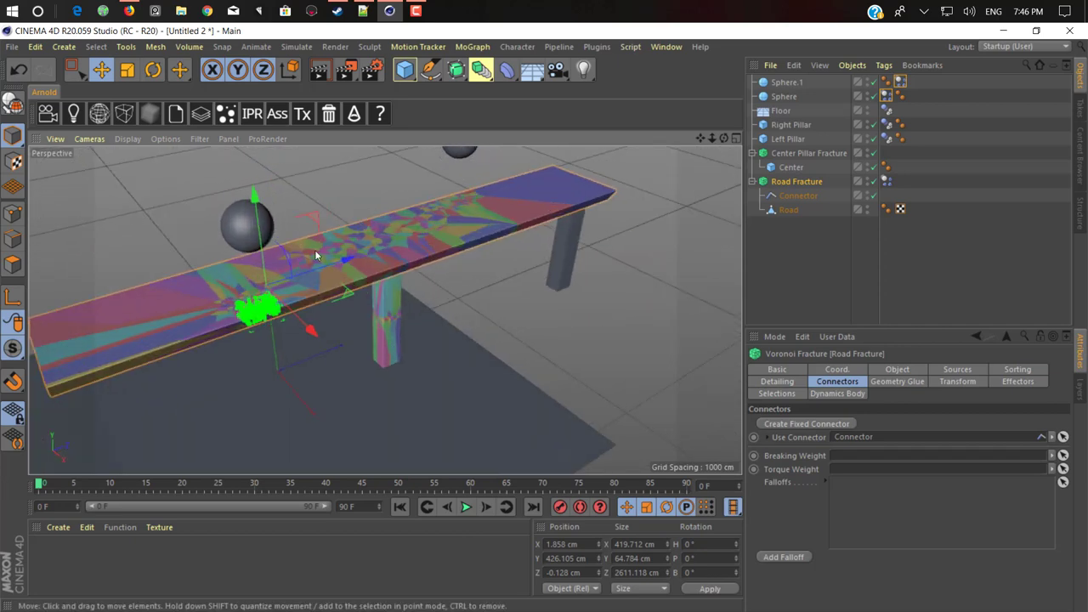
{"action": "left_click_drag", "start_coordinate": [315, 255], "coordinate": [278, 352], "text": "alt"}
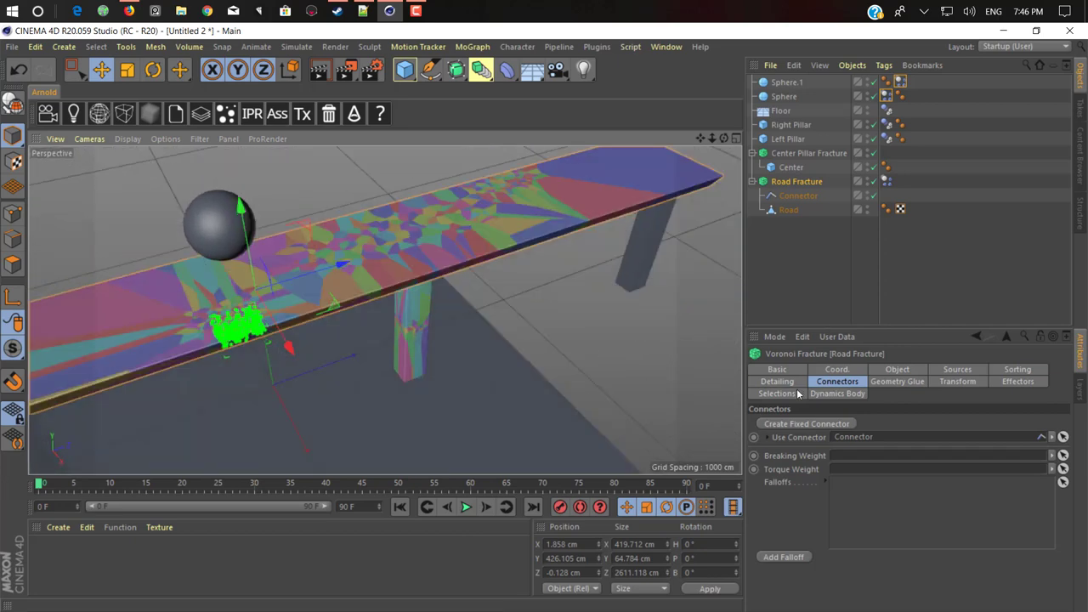
{"action": "left_click", "coordinate": [895, 370]}
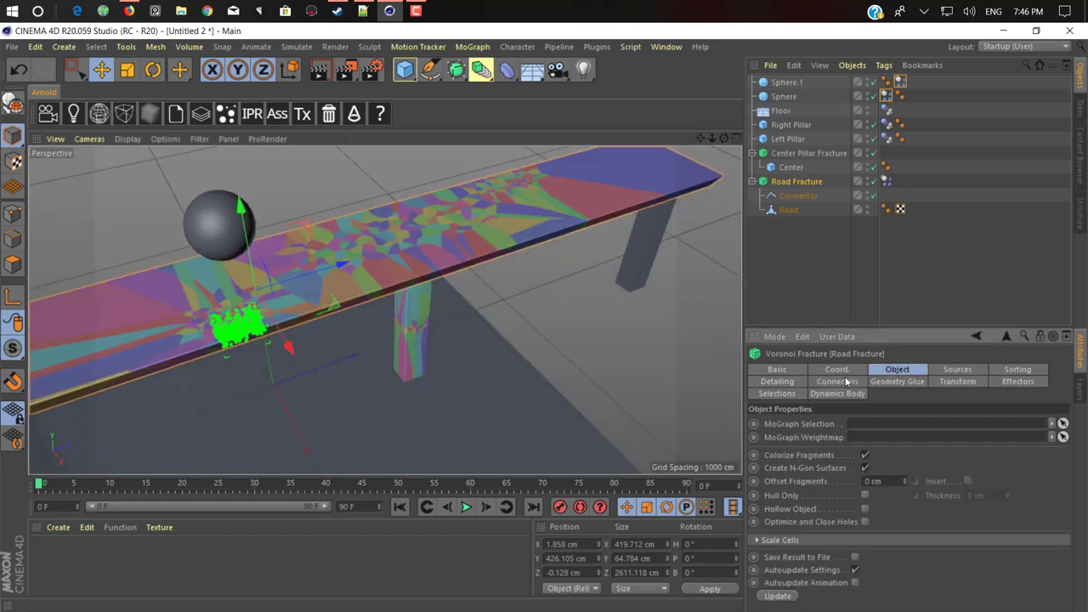
{"action": "left_click", "coordinate": [864, 456]}
{"action": "left_click_drag", "start_coordinate": [477, 323], "coordinate": [539, 297], "text": "alt"}
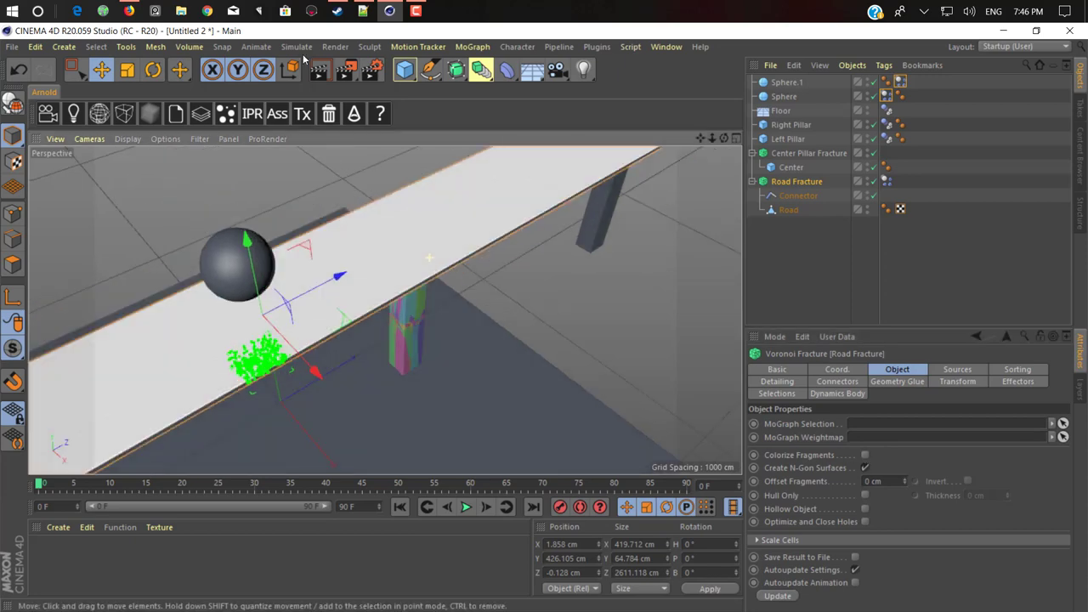
Step: Turn on SSAO for the perspective viewport
{"action": "left_click", "coordinate": [198, 139]}
{"action": "mouse_move", "coordinate": [166, 139]}
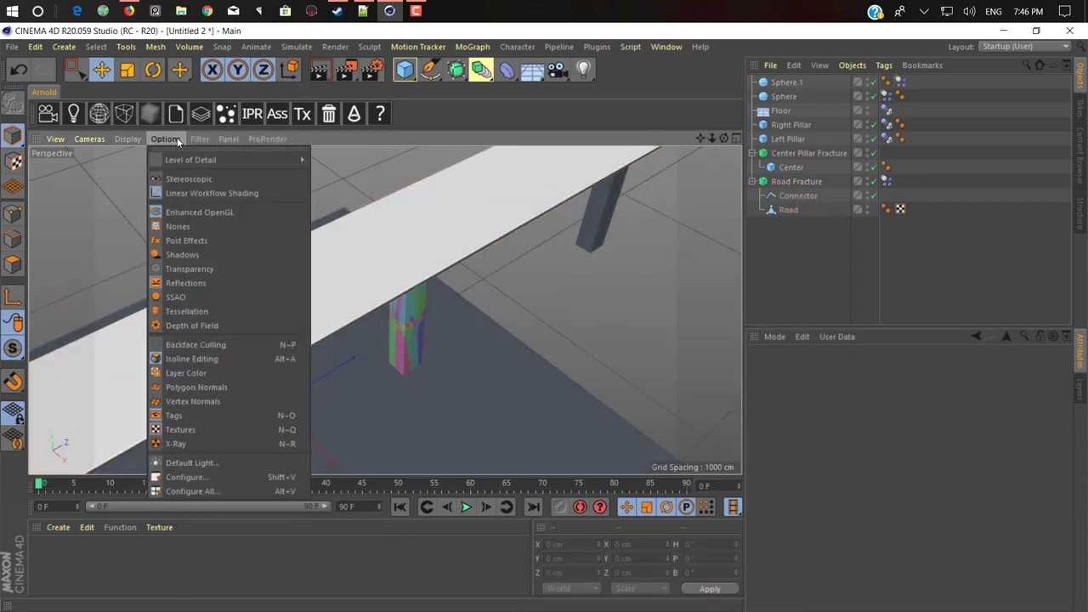
{"action": "left_click", "coordinate": [194, 298]}
Step: Play the bridge simulation to about frame 37, pause it, and examine the broken road pieces around the spheres
{"action": "left_click_drag", "start_coordinate": [332, 281], "coordinate": [209, 264], "text": "alt"}
{"action": "right_click_drag", "start_coordinate": [174, 272], "coordinate": [253, 278], "text": "alt"}
{"action": "scroll", "coordinate": [247, 322], "scroll_direction": "down", "scroll_amount": 5}
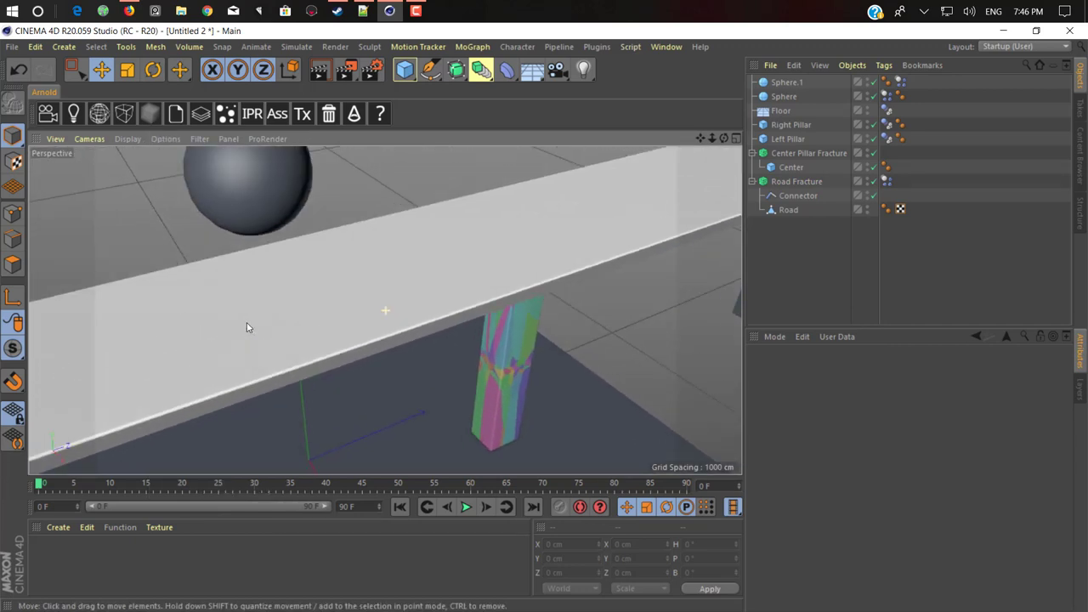
{"action": "left_click", "coordinate": [467, 507]}
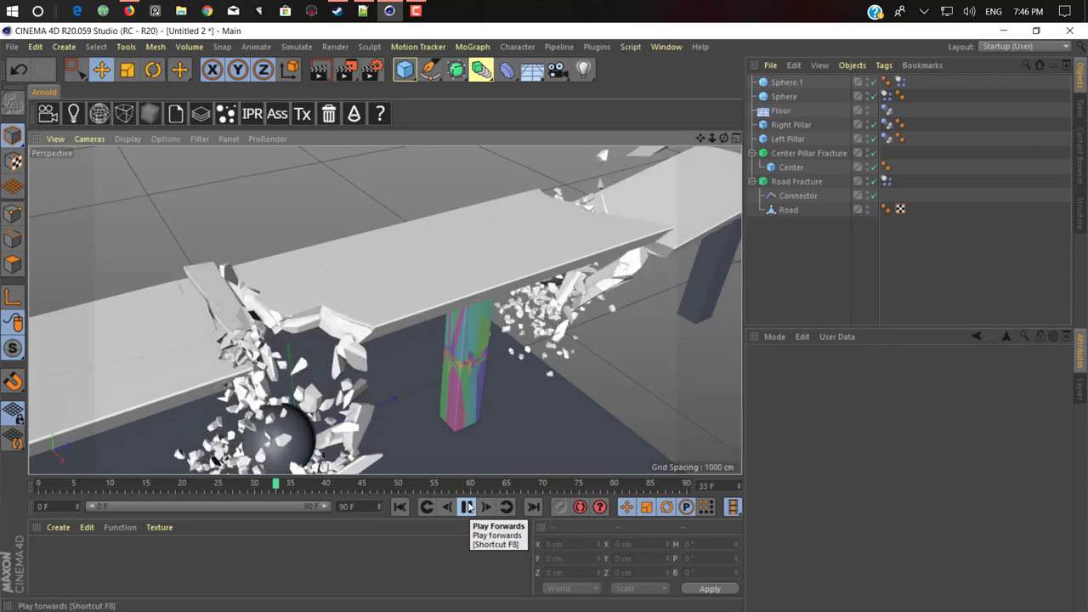
{"action": "left_click", "coordinate": [468, 507]}
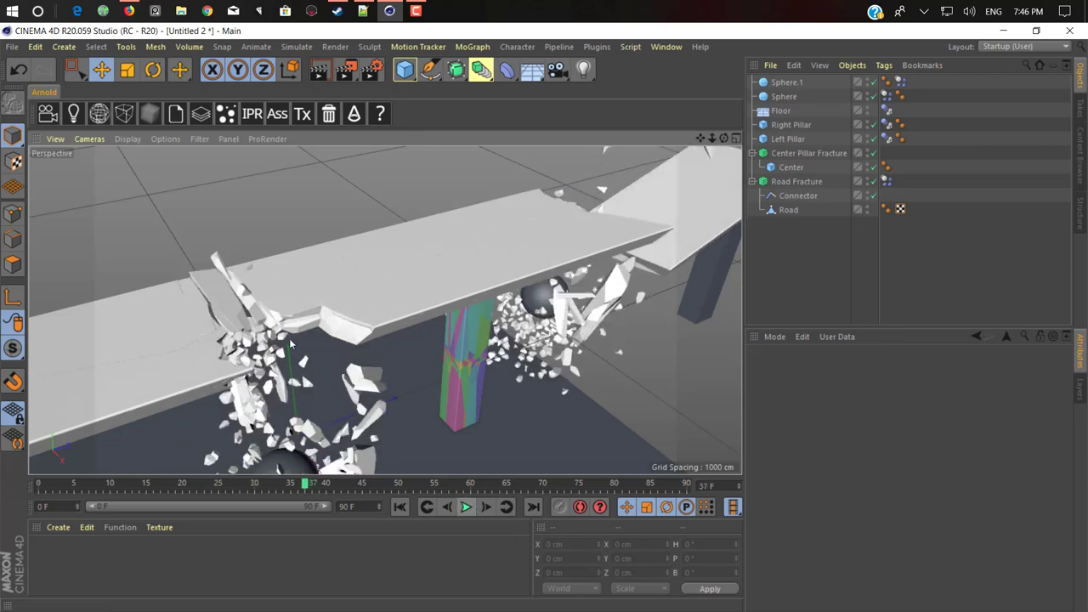
{"action": "left_click_drag", "start_coordinate": [290, 342], "coordinate": [349, 258], "text": "alt"}
Step: Enable Detailing on the Road Fracture object and turn off its Activate in Viewport option
{"action": "left_click", "coordinate": [816, 154]}
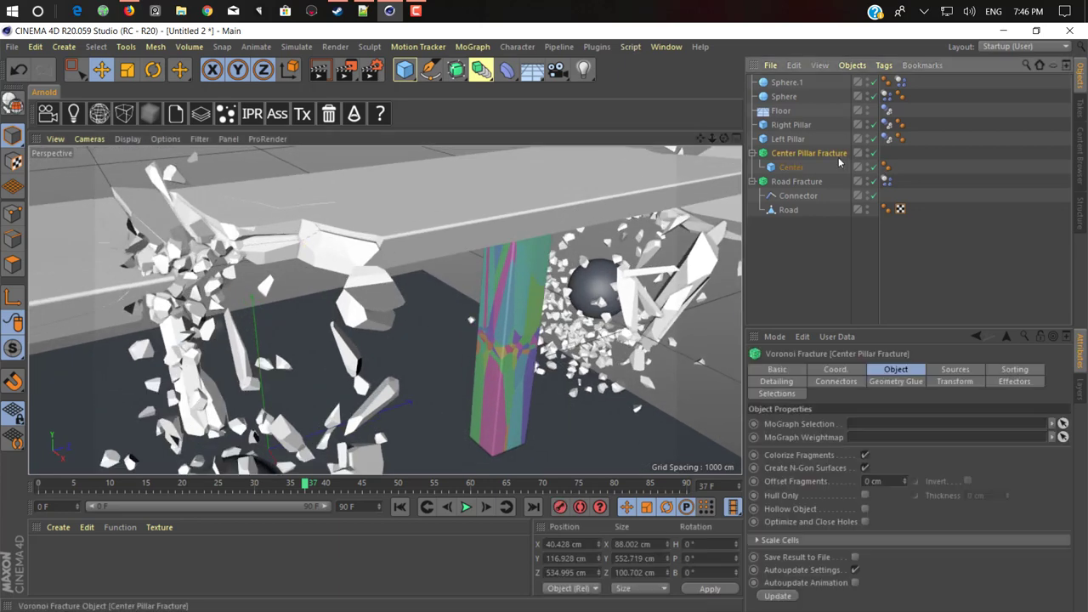
{"action": "left_click", "coordinate": [771, 384]}
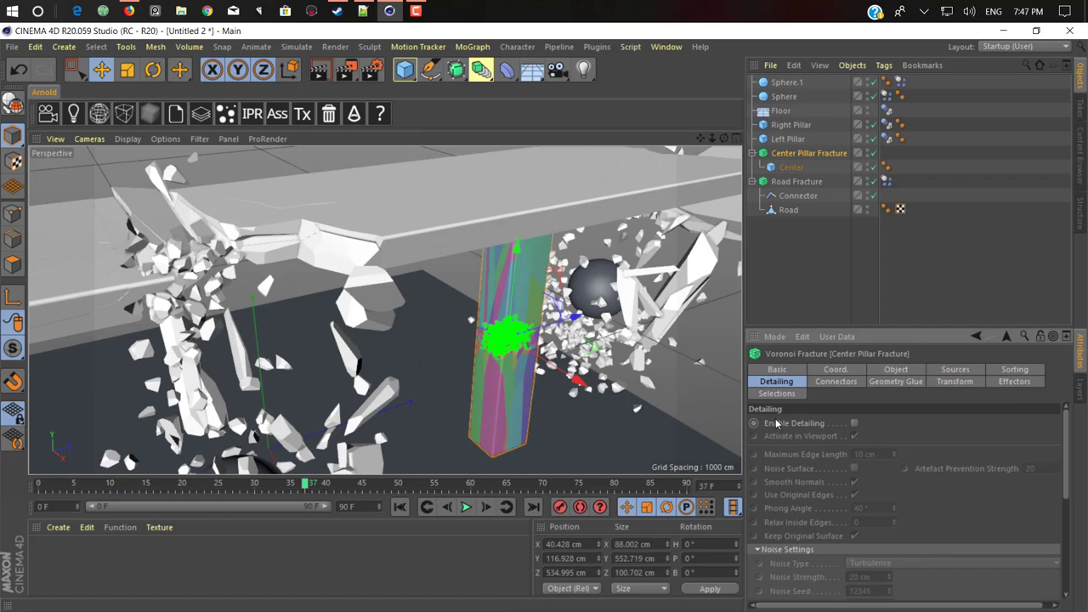
{"action": "left_click", "coordinate": [803, 181]}
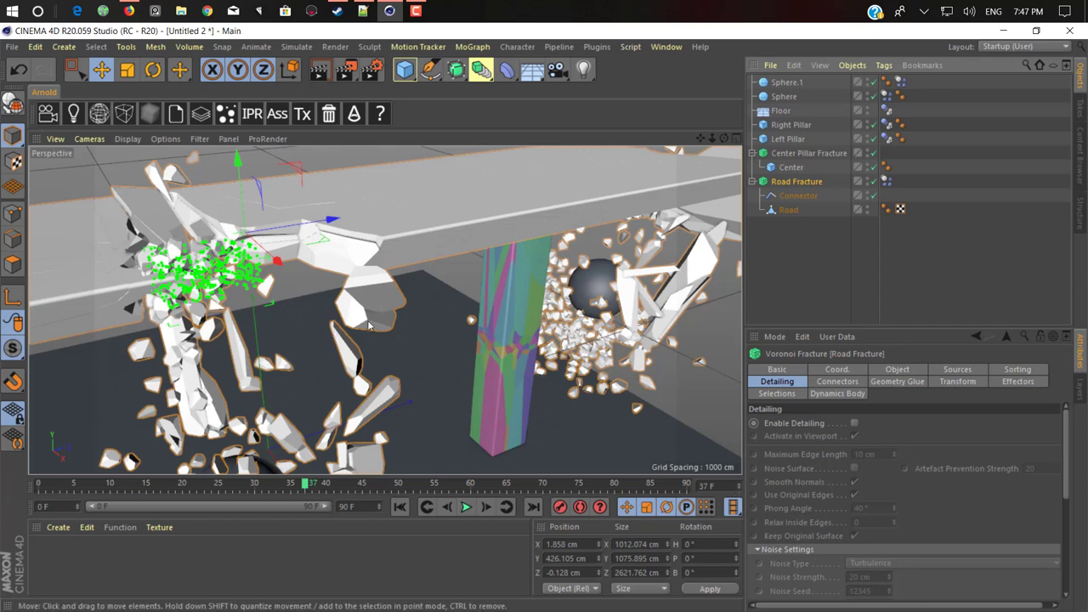
{"action": "left_click", "coordinate": [854, 423]}
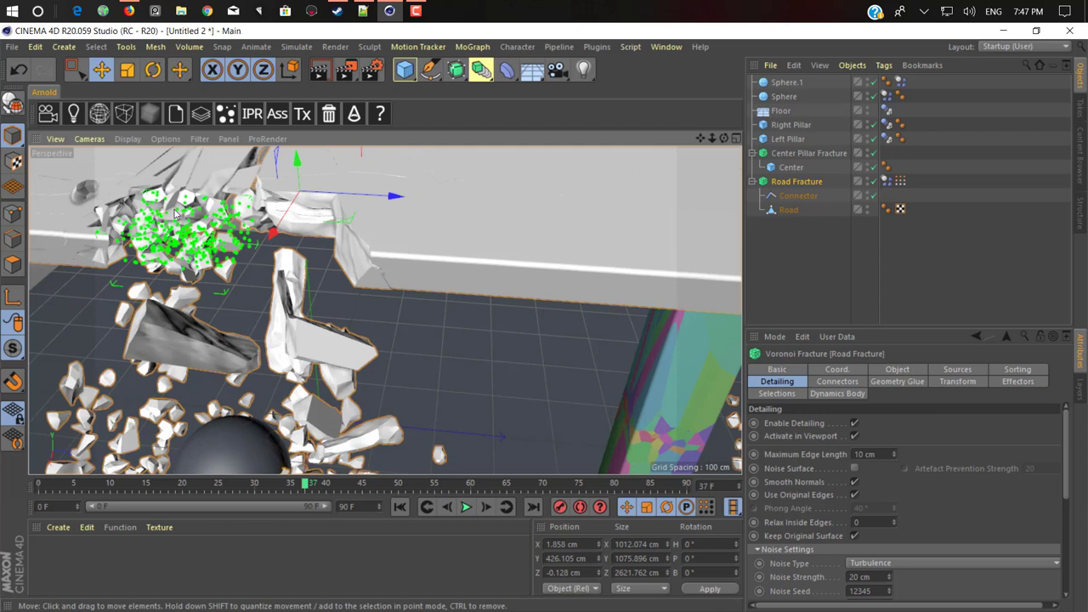
{"action": "left_click", "coordinate": [855, 435]}
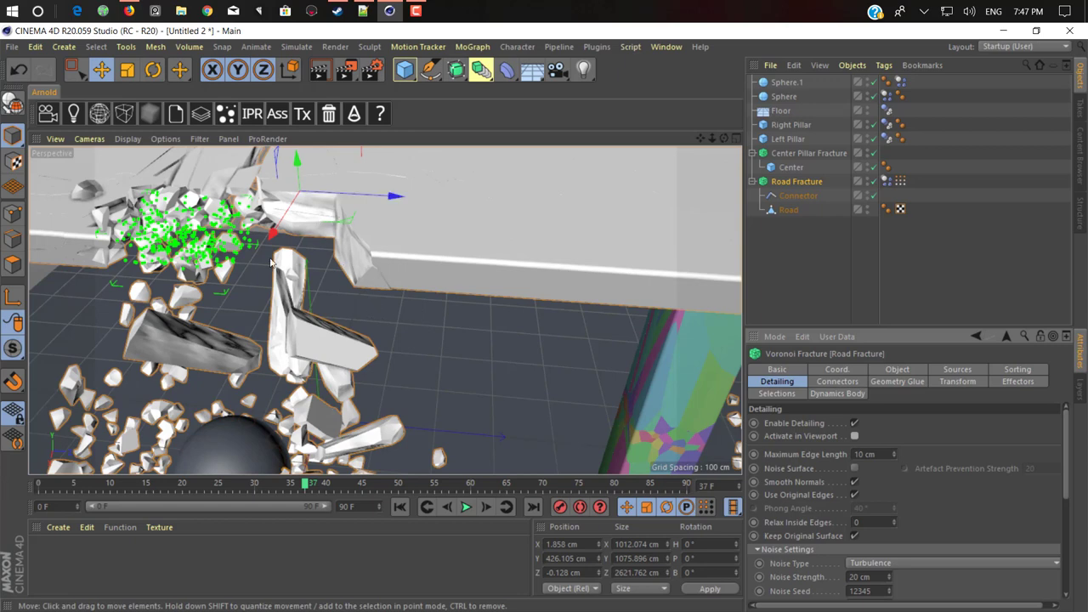
Step: Set the Road Fracture's detailing Maximum Edge Length to 6 cm
{"action": "left_click_drag", "start_coordinate": [311, 254], "coordinate": [216, 368], "text": "alt"}
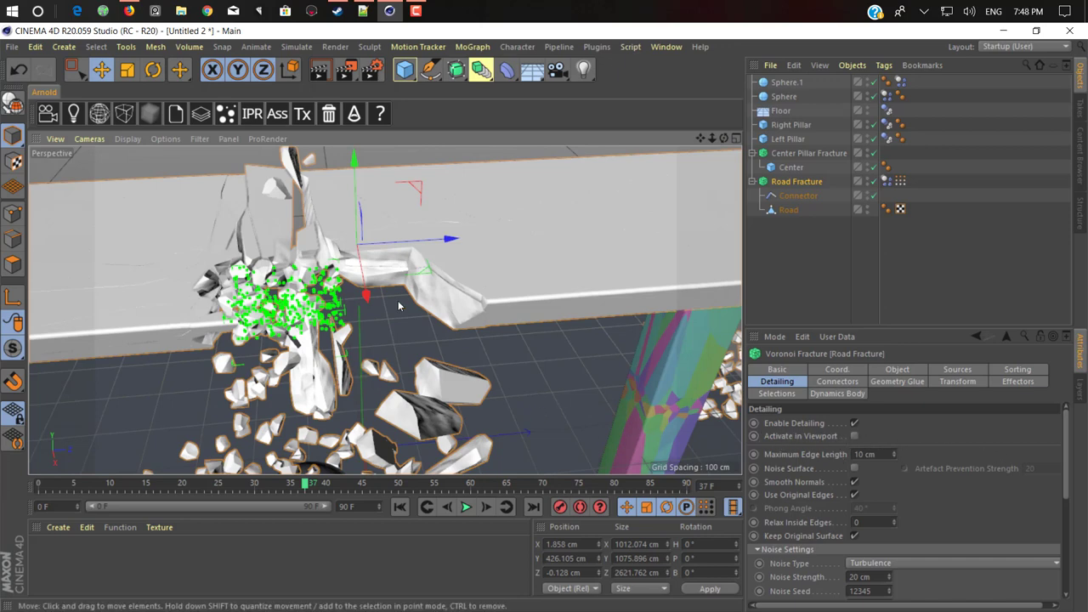
{"action": "left_click_drag", "start_coordinate": [489, 257], "coordinate": [501, 238], "text": "alt"}
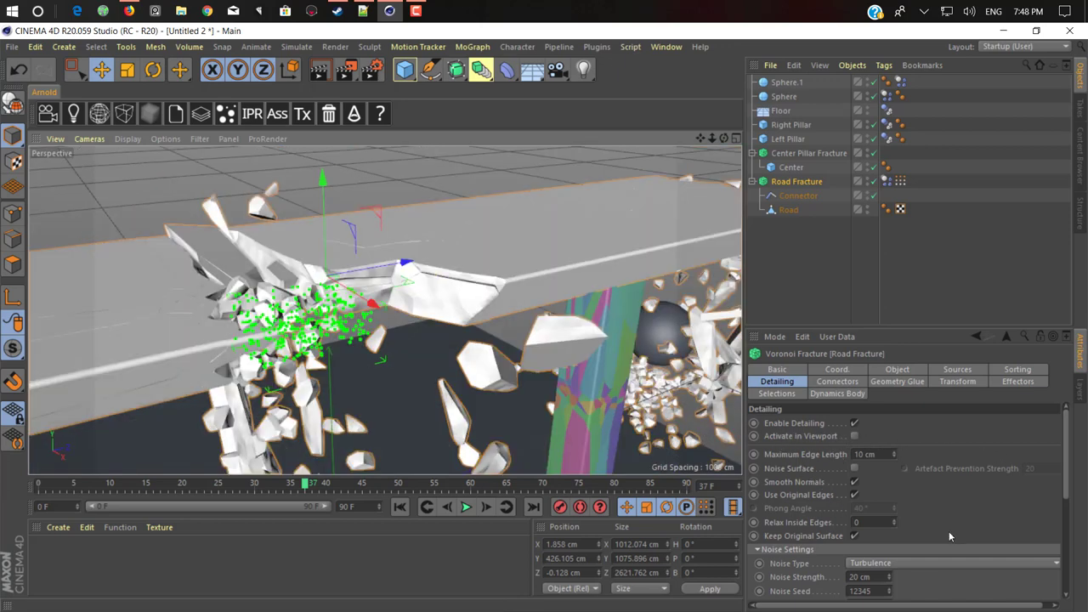
{"action": "scroll", "coordinate": [901, 451], "scroll_direction": "down", "scroll_amount": 1}
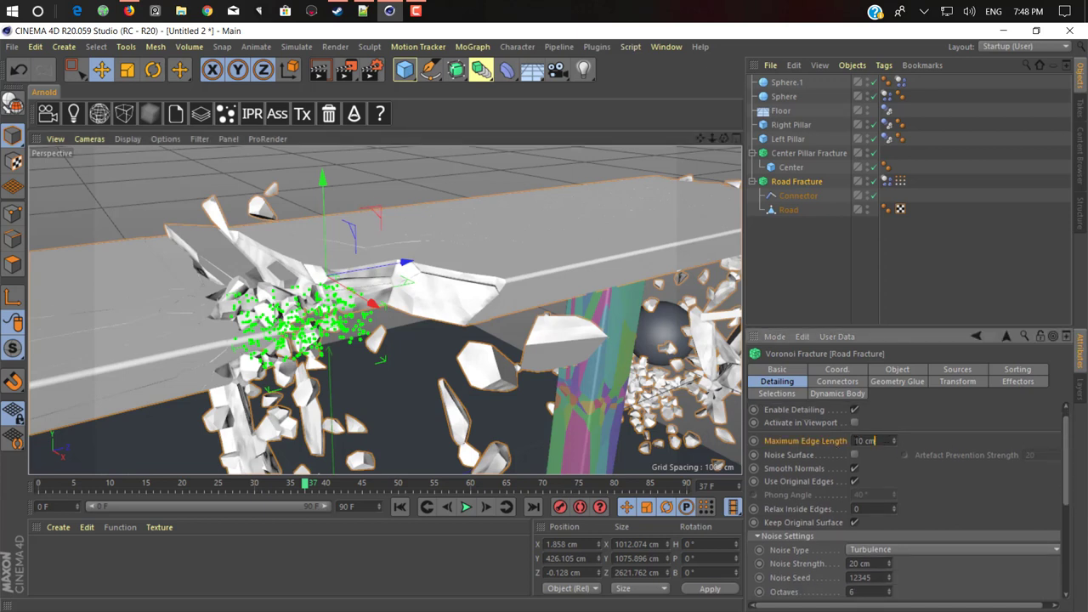
{"action": "double_click", "coordinate": [876, 440]}
{"action": "type", "text": "6"}
{"action": "left_click", "coordinate": [855, 456]}
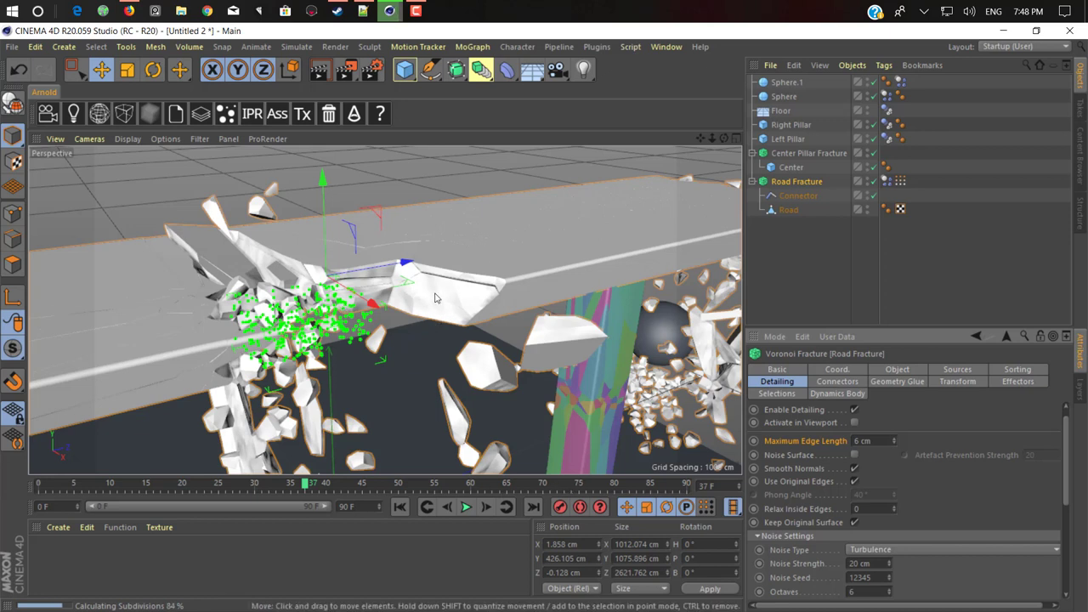
Step: Show the viewport in Gouraud Shading (Lines) and examine the subdivided mesh on the broken road edges
{"action": "left_click", "coordinate": [128, 138]}
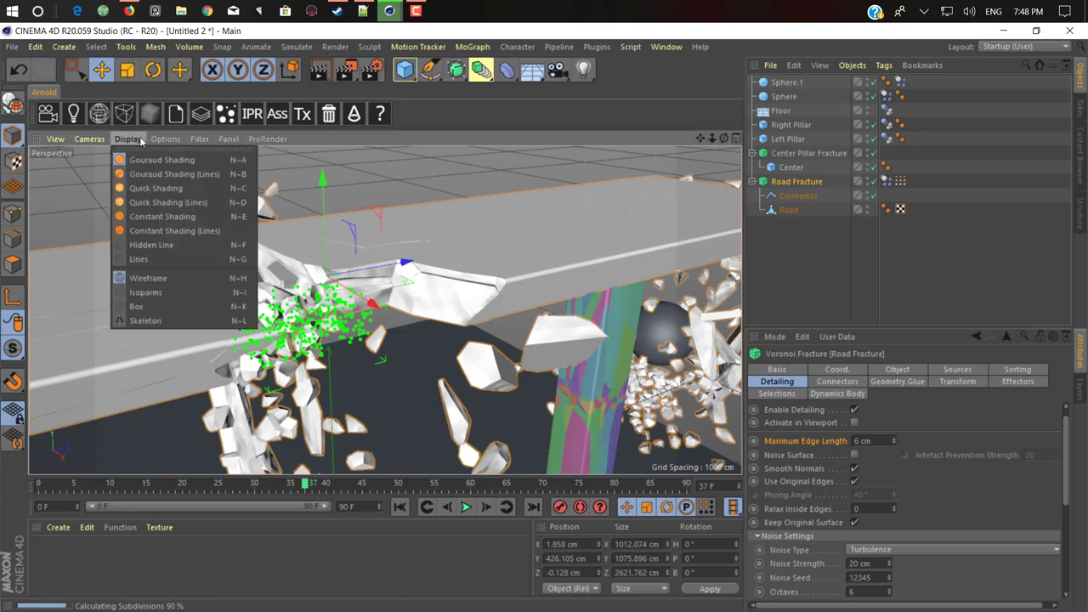
{"action": "left_click", "coordinate": [170, 178]}
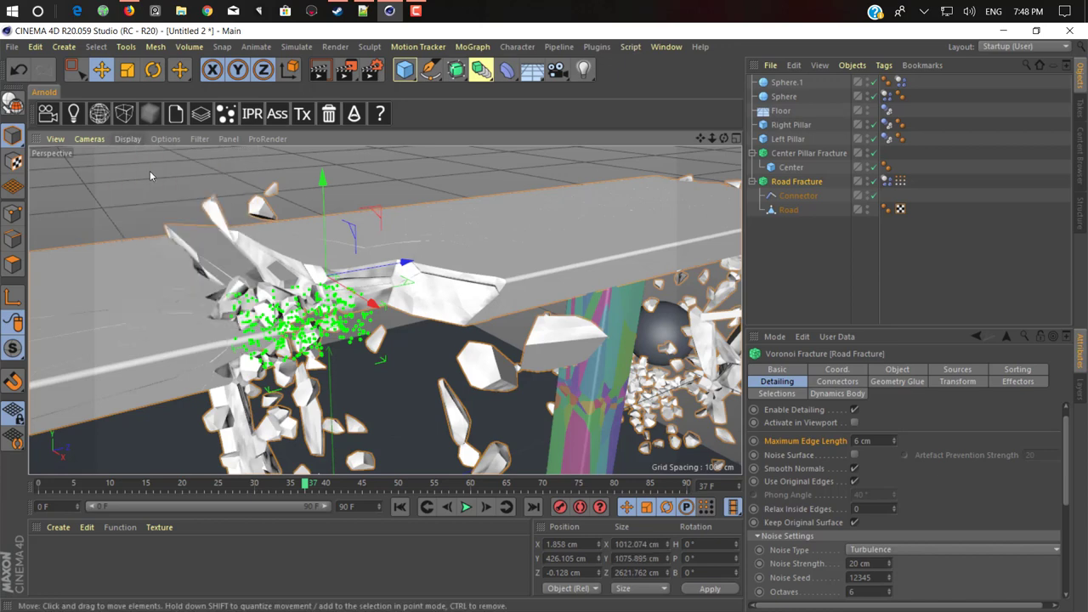
{"action": "key", "text": "ctrl+shift+a"}
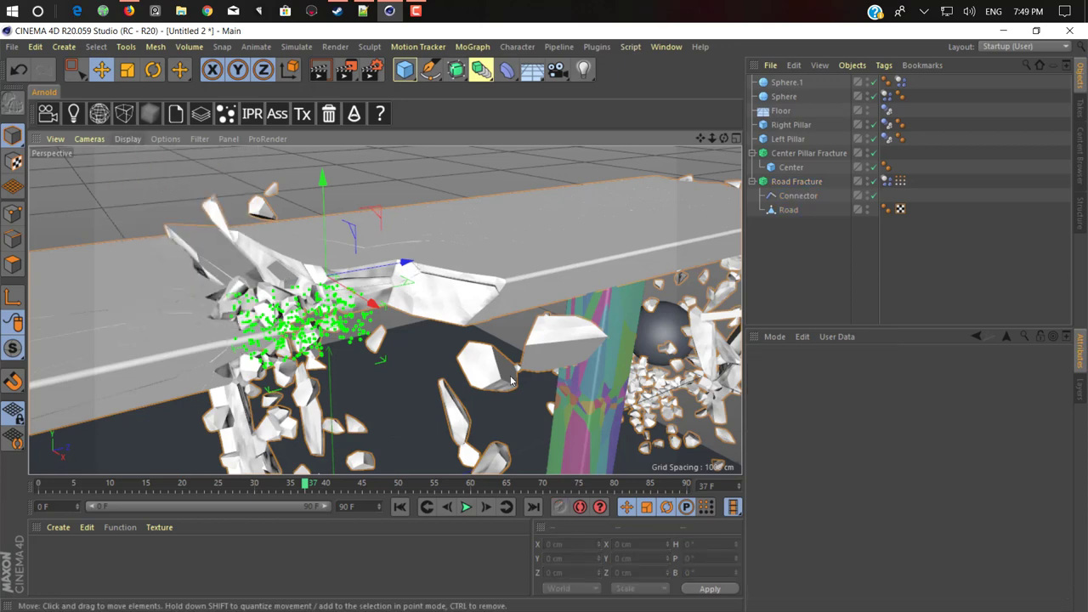
{"action": "key", "text": "ctrl+z"}
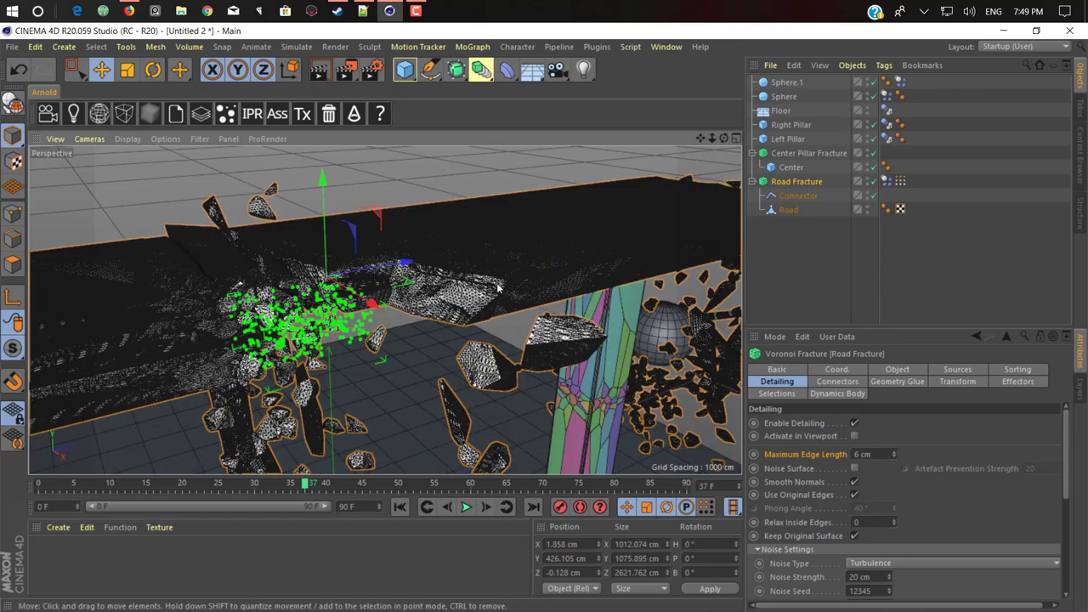
{"action": "scroll", "coordinate": [479, 286], "scroll_direction": "up", "scroll_amount": 4}
{"action": "scroll", "coordinate": [496, 288], "scroll_direction": "up", "scroll_amount": 6}
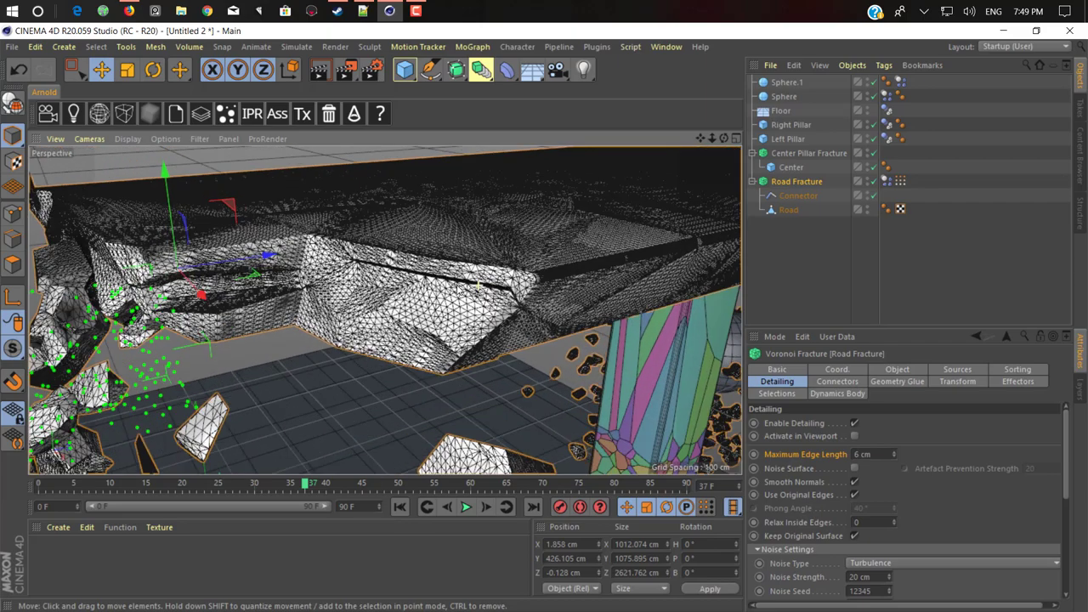
{"action": "scroll", "coordinate": [458, 289], "scroll_direction": "up", "scroll_amount": 2}
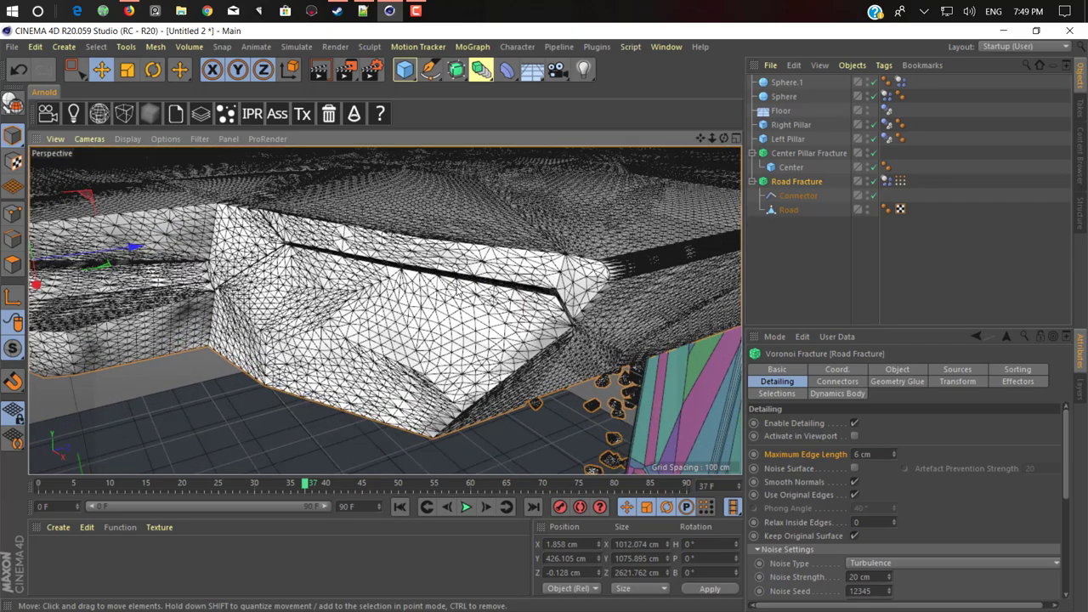
{"action": "scroll", "coordinate": [458, 289], "scroll_direction": "down", "scroll_amount": 8}
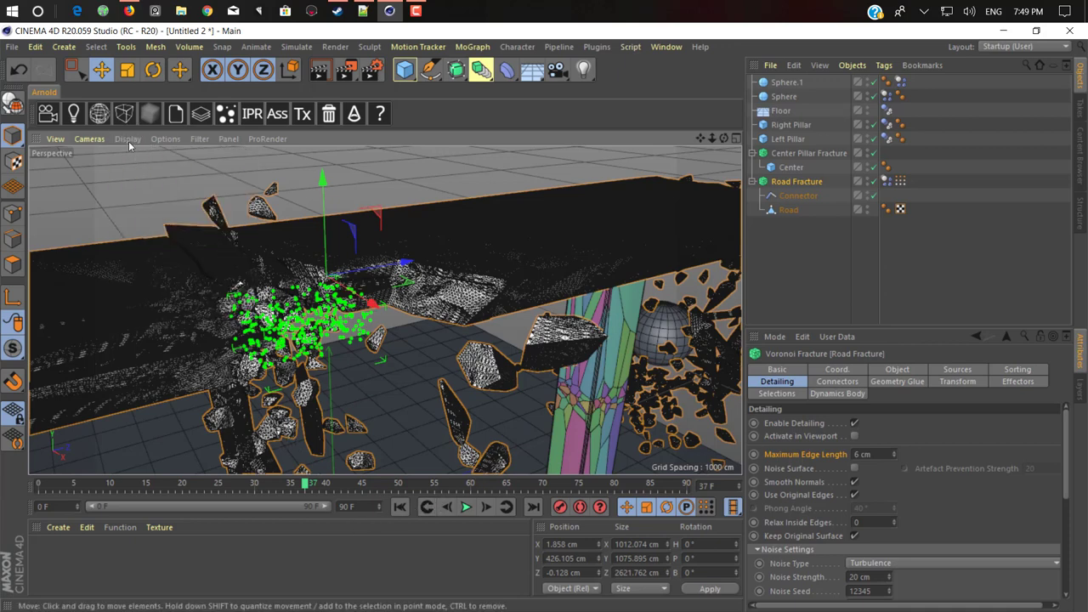
Step: Deselect all objects and return the viewport to plain Gouraud Shading
{"action": "key", "text": "ctrl+shift+a"}
{"action": "key", "text": "n"}
{"action": "key", "text": "a"}
{"action": "left_click", "coordinate": [129, 139]}
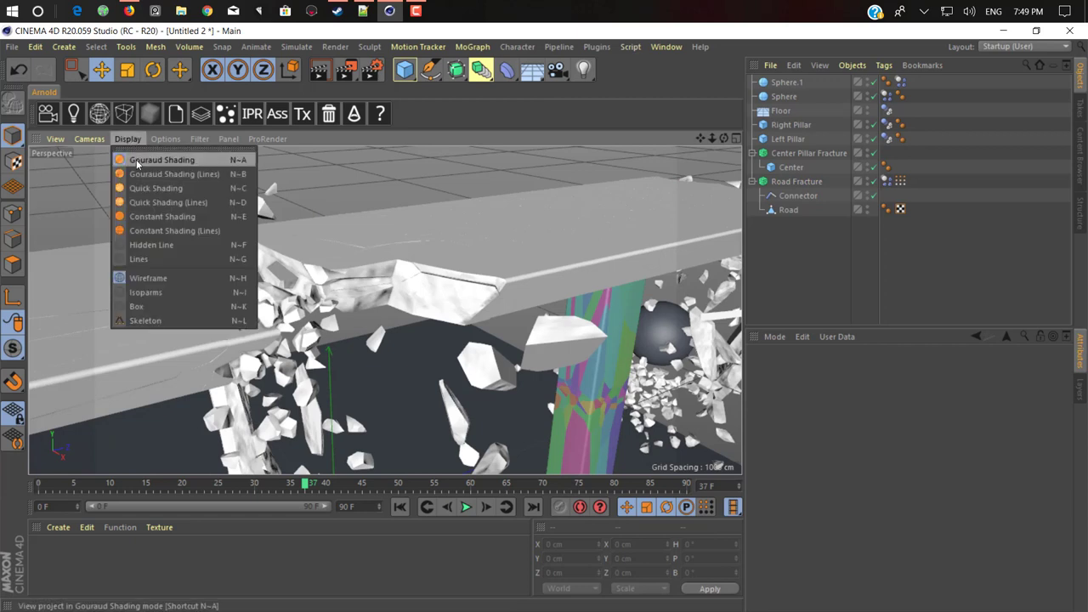
{"action": "left_click", "coordinate": [138, 161]}
Step: Set the Road Fracture's detailing Noise Type to FBM
{"action": "left_click", "coordinate": [797, 181]}
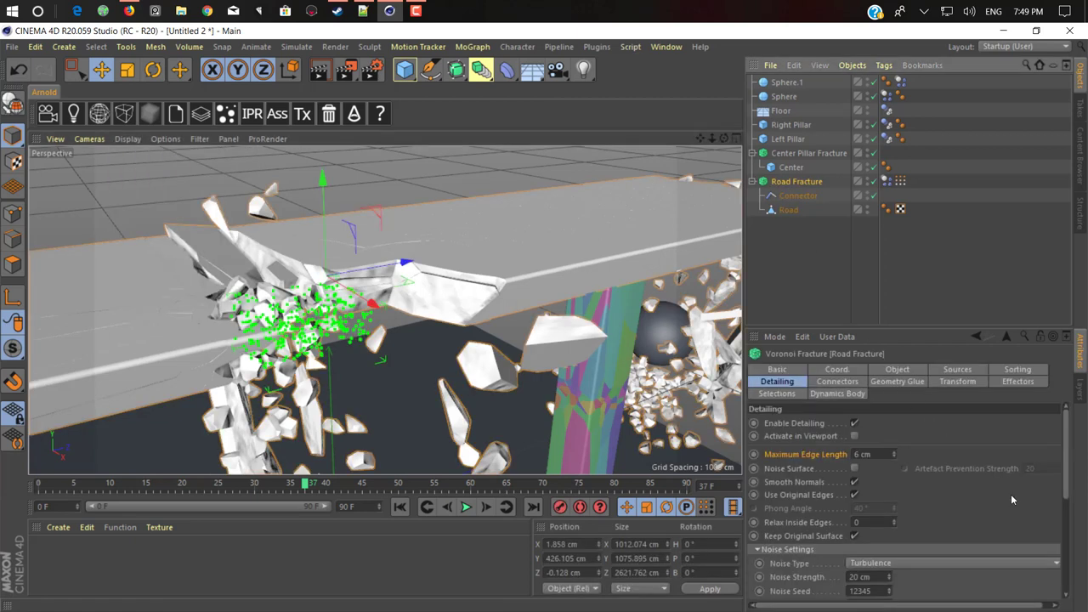
{"action": "scroll", "coordinate": [977, 493], "scroll_direction": "down", "scroll_amount": 4}
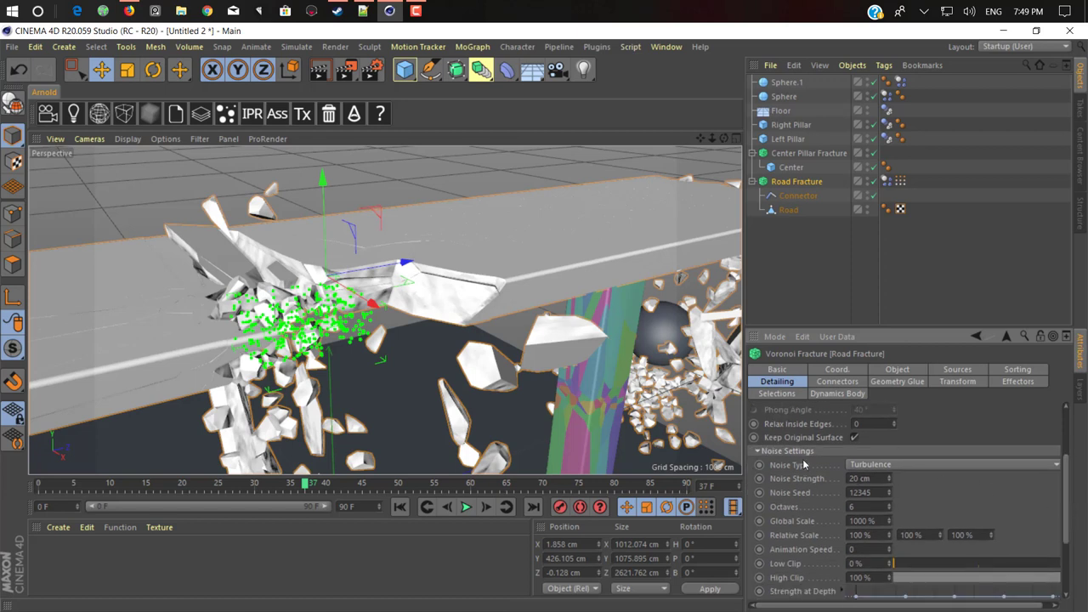
{"action": "left_click", "coordinate": [893, 466]}
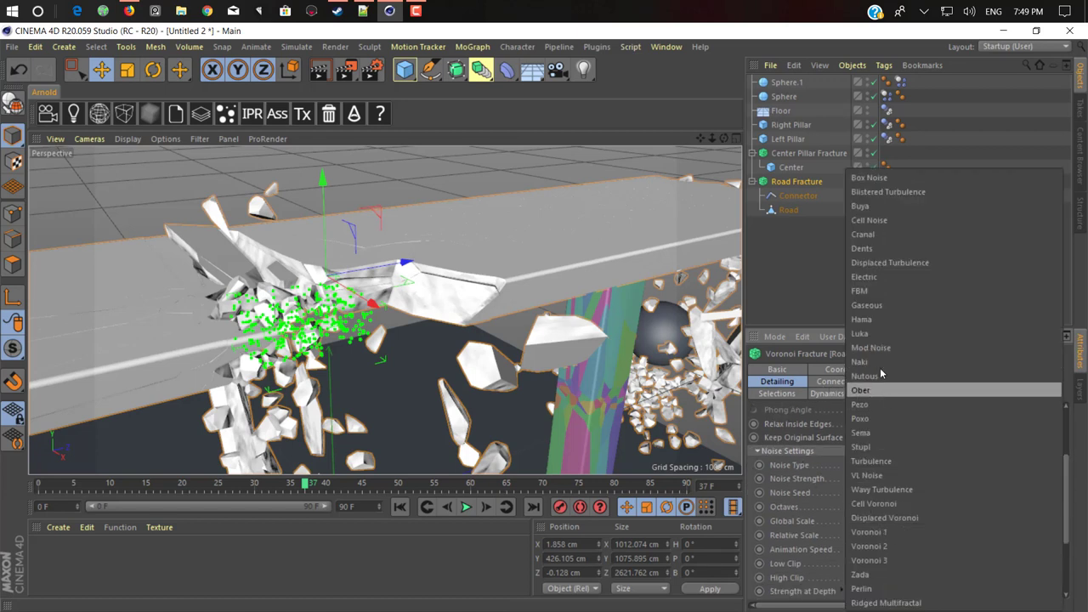
{"action": "left_click", "coordinate": [863, 291]}
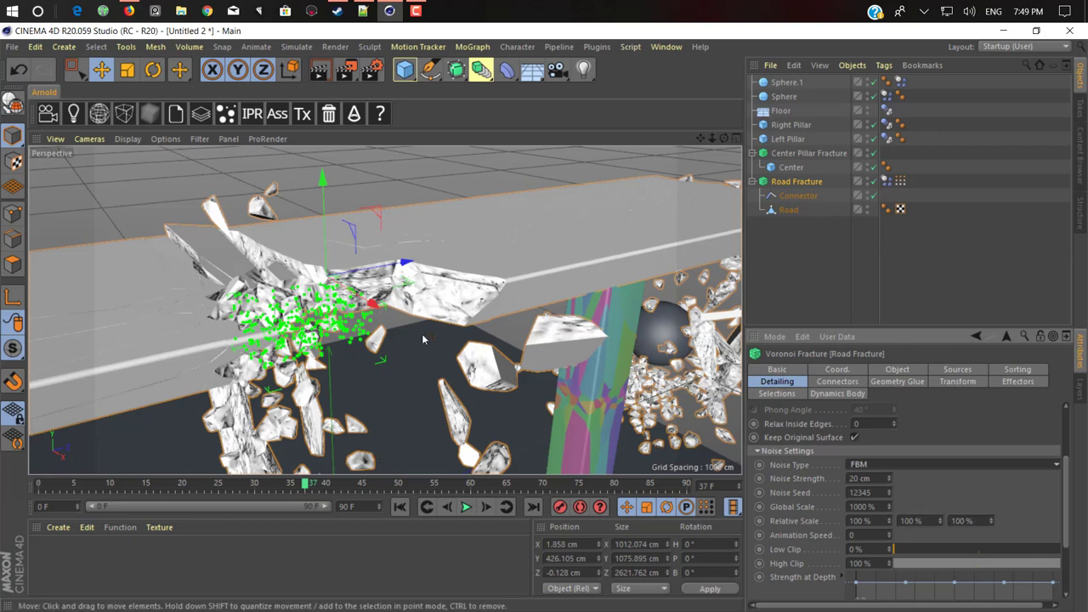
{"action": "scroll", "coordinate": [429, 349], "scroll_direction": "down", "scroll_amount": 3}
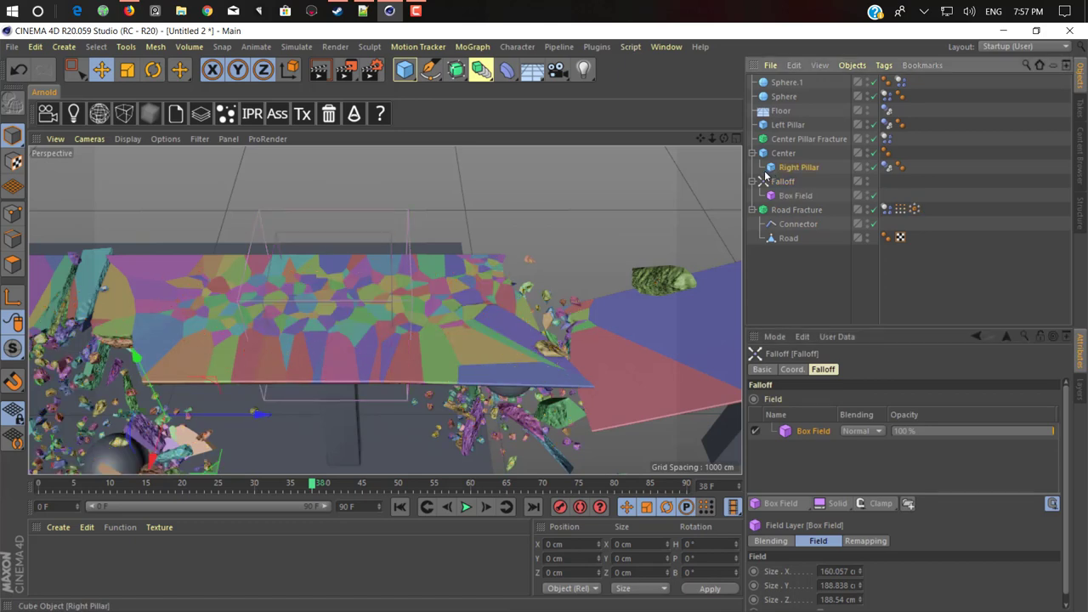
Step: Move Right Pillar out of Center and under Center Pillar Fracture, and transfer its dynamics body tag to the Center object
{"action": "left_click", "coordinate": [770, 170]}
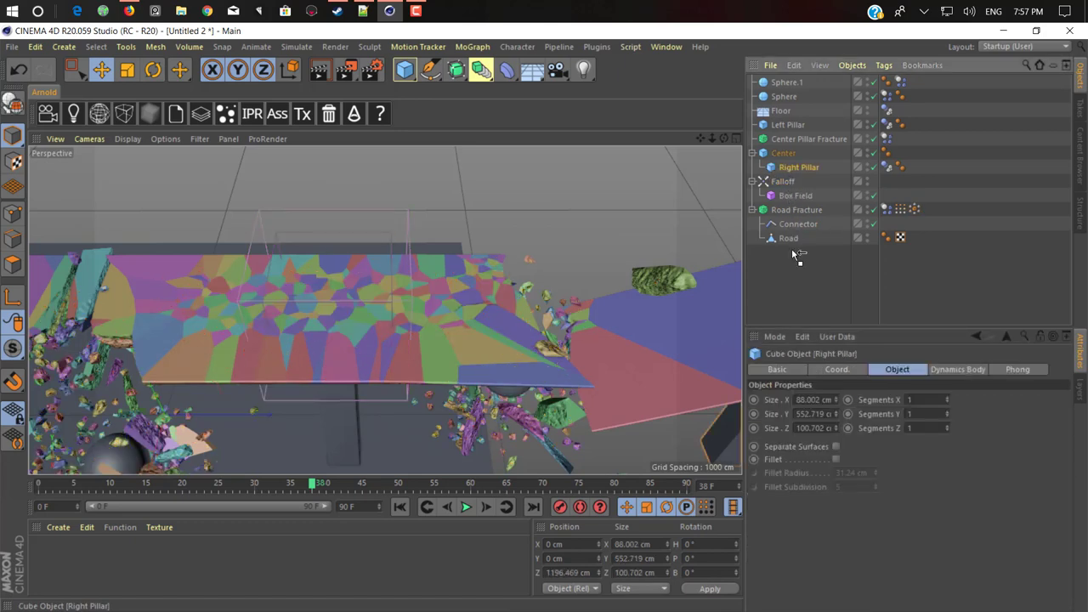
{"action": "left_click_drag", "start_coordinate": [792, 249], "coordinate": [780, 249]}
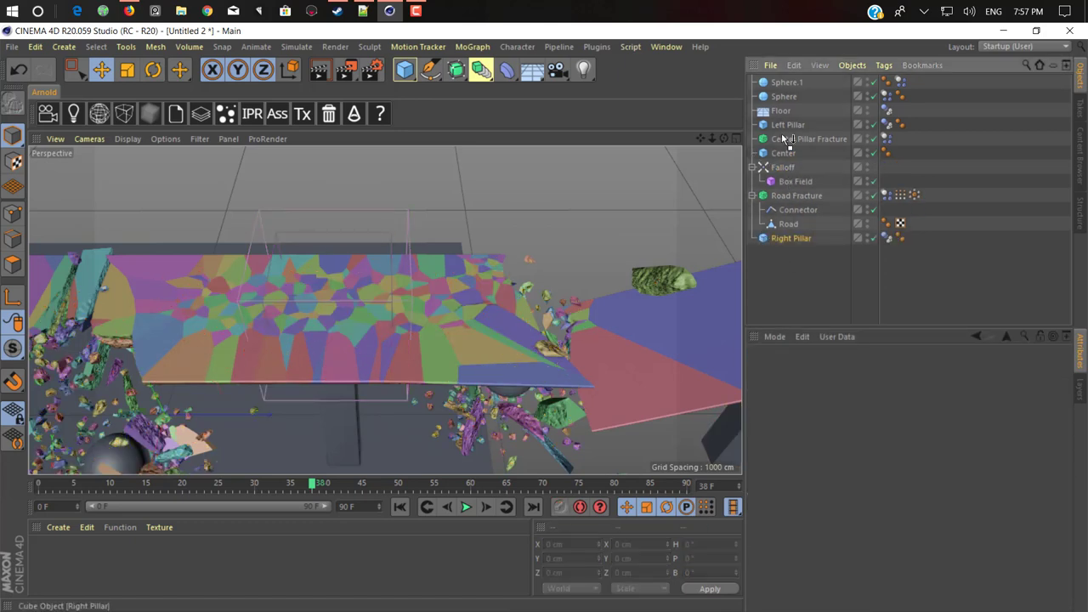
{"action": "left_click_drag", "start_coordinate": [784, 136], "coordinate": [783, 138]}
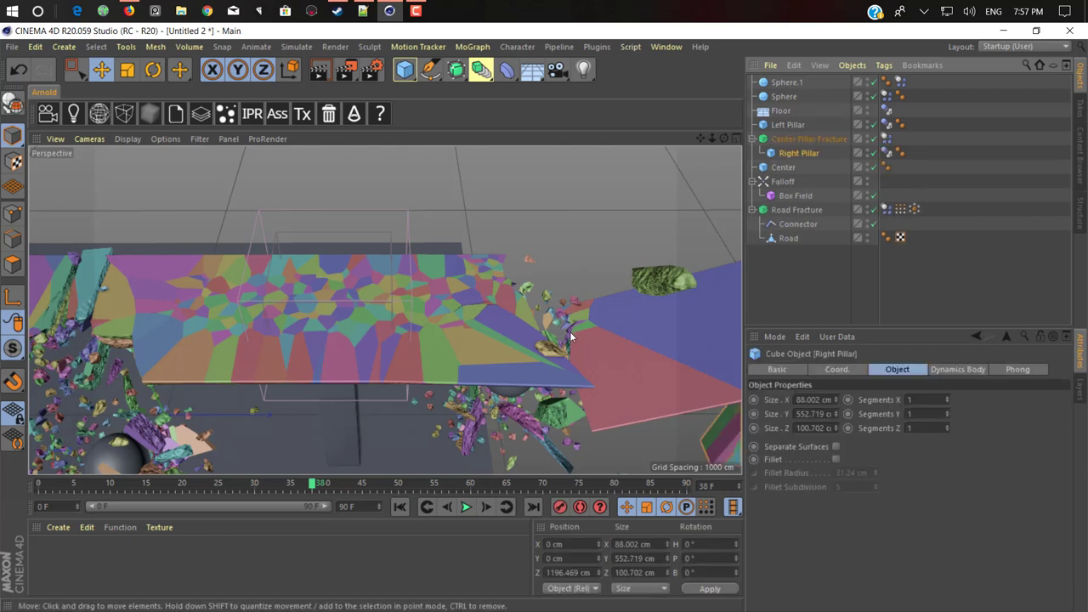
{"action": "left_click_drag", "start_coordinate": [885, 153], "coordinate": [896, 169]}
{"action": "left_click", "coordinate": [890, 166]}
Step: Set the trigger of Center Pillar Fracture's dynamics body tag to Immediately and return to the first frame
{"action": "left_click", "coordinate": [886, 139]}
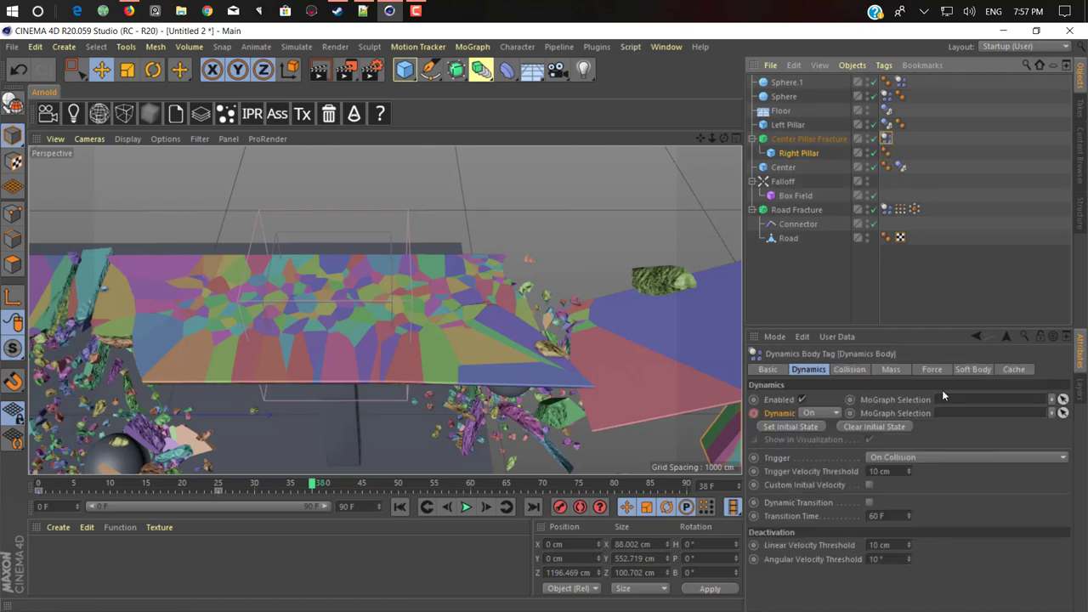
{"action": "left_click", "coordinate": [920, 459]}
{"action": "left_click", "coordinate": [896, 473]}
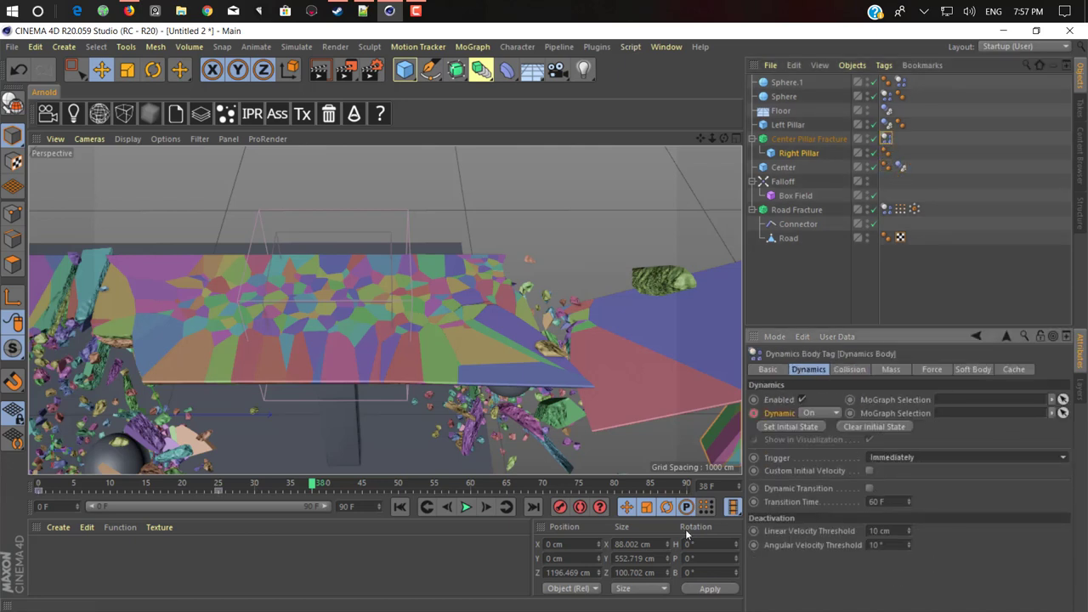
{"action": "left_click", "coordinate": [399, 506]}
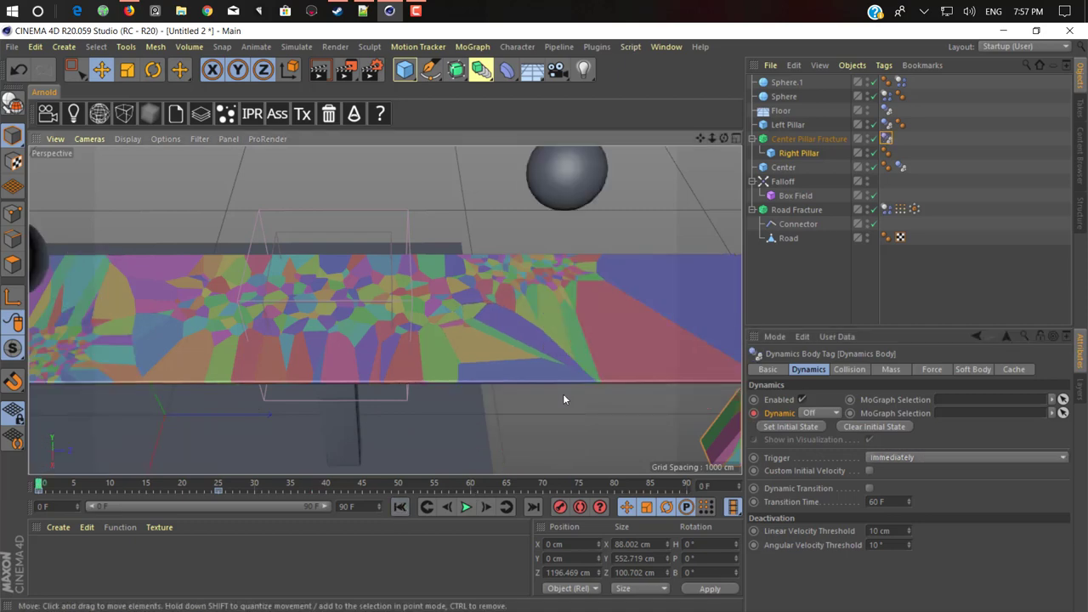
Step: Turn off Colorize Fragments for both Center Pillar Fracture and Road Fracture together
{"action": "scroll", "coordinate": [479, 396], "scroll_direction": "down", "scroll_amount": 5}
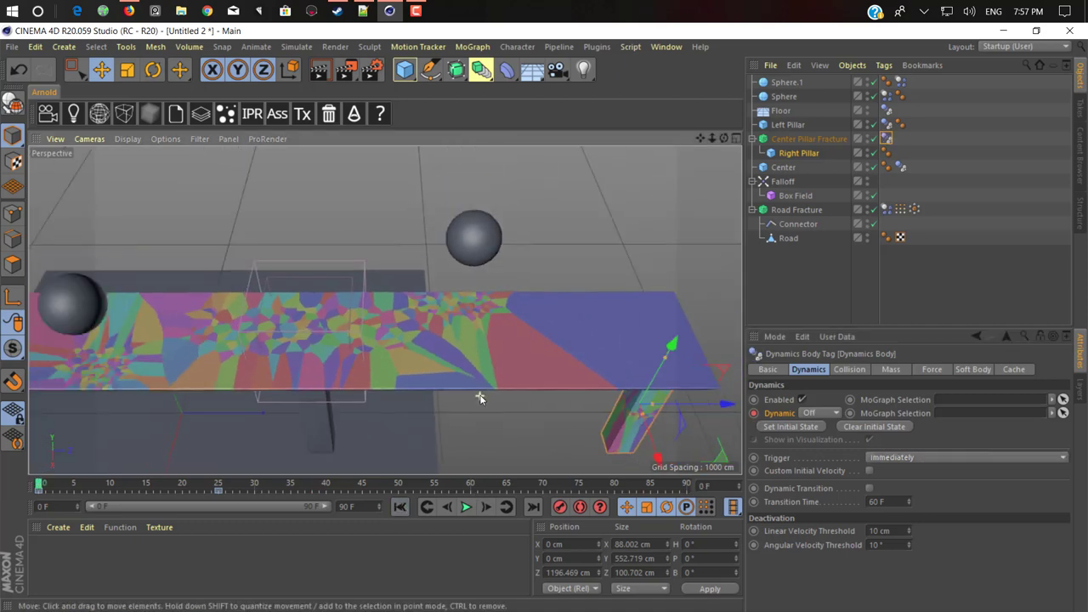
{"action": "left_click_drag", "start_coordinate": [277, 349], "coordinate": [432, 325], "text": "alt"}
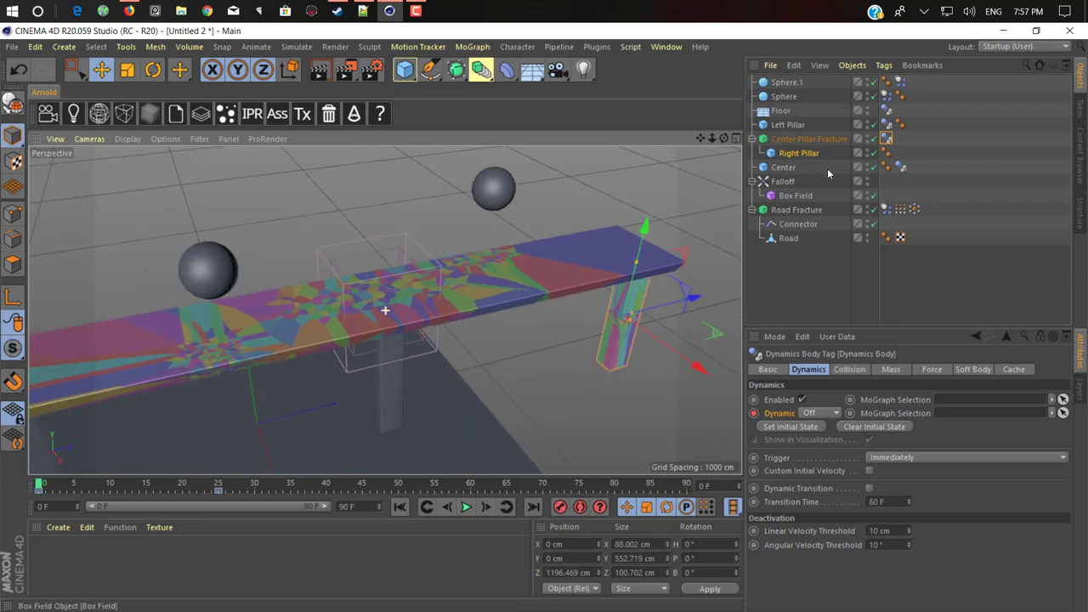
{"action": "left_click", "coordinate": [809, 138]}
{"action": "left_click", "coordinate": [796, 209], "text": "ctrl"}
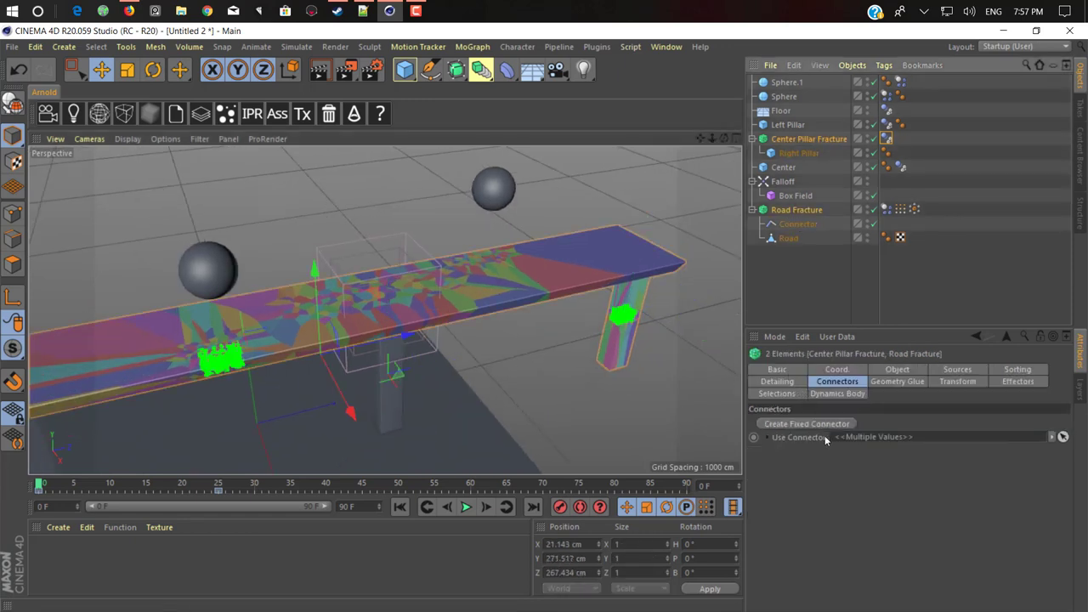
{"action": "left_click", "coordinate": [840, 370]}
{"action": "left_click", "coordinate": [901, 370]}
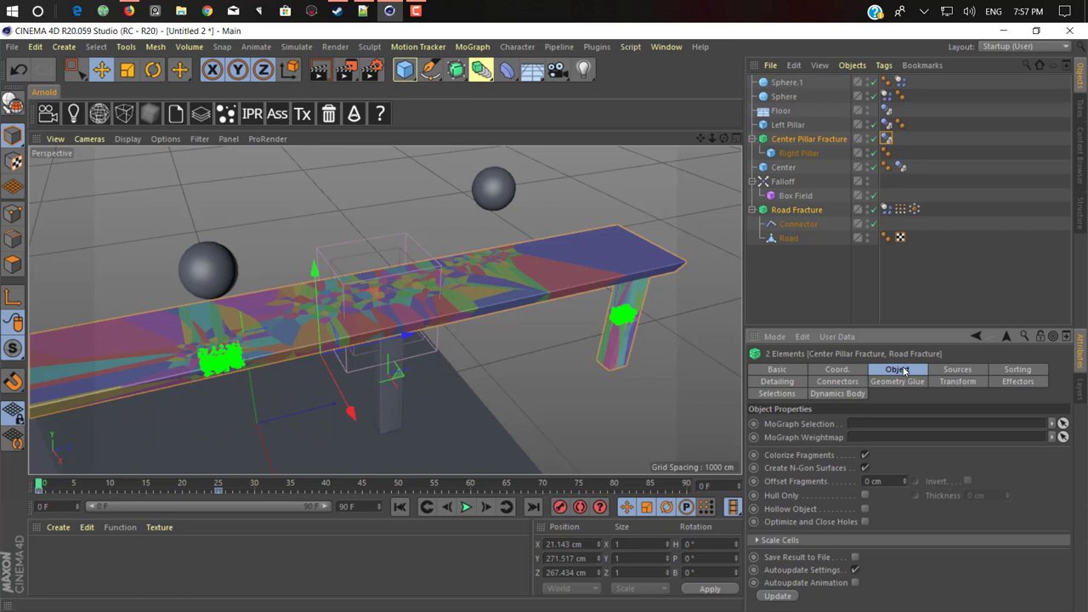
{"action": "left_click", "coordinate": [864, 457]}
{"action": "left_click", "coordinate": [428, 411]}
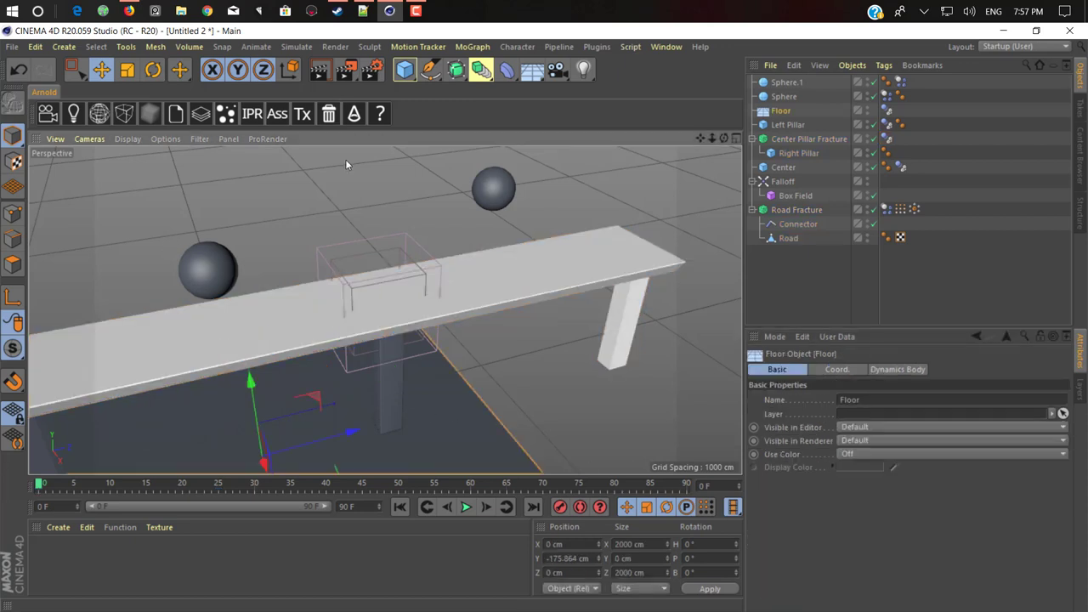
Step: Play the simulation to frame 60, examine the shattered road and pillar from several angles, and return to the first frame
{"action": "left_click", "coordinate": [466, 507]}
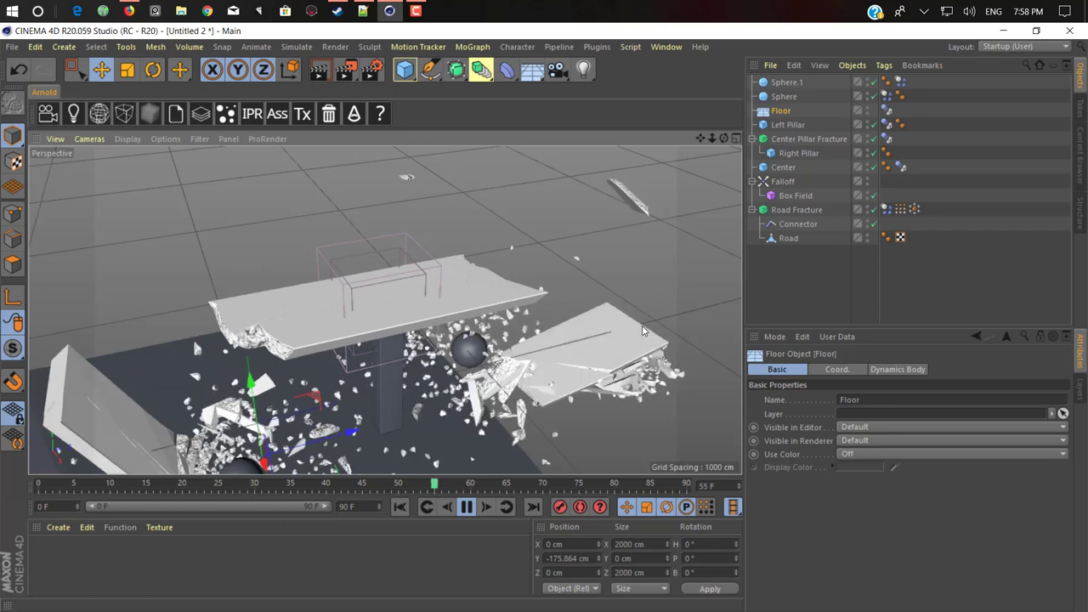
{"action": "left_click", "coordinate": [470, 508]}
{"action": "right_click_drag", "start_coordinate": [463, 300], "coordinate": [470, 324], "text": "alt"}
{"action": "left_click_drag", "start_coordinate": [383, 381], "coordinate": [383, 381], "text": "alt"}
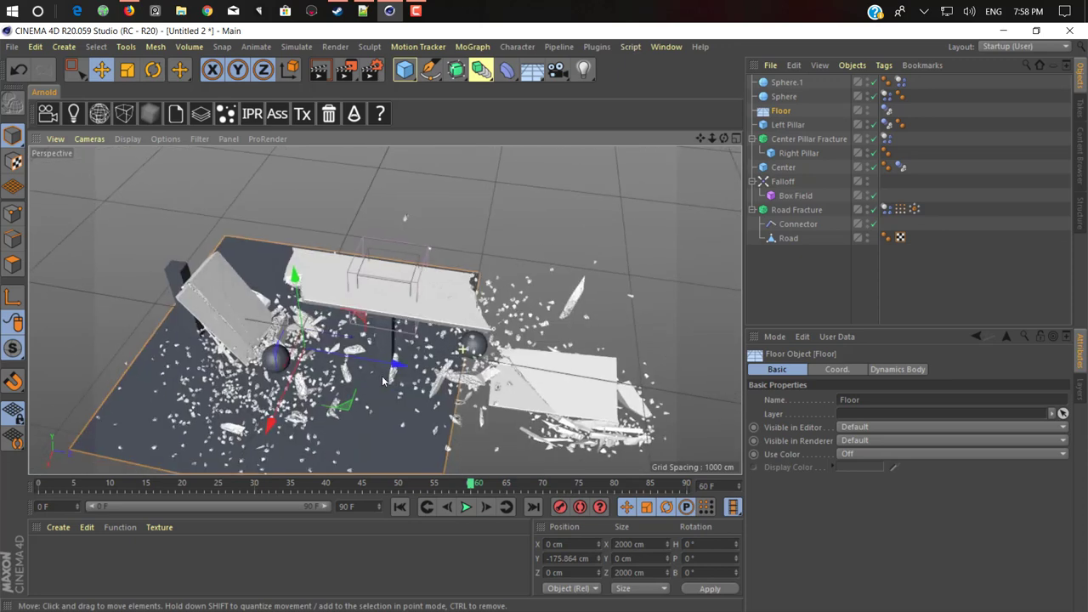
{"action": "left_click_drag", "start_coordinate": [414, 338], "coordinate": [374, 293], "text": "alt"}
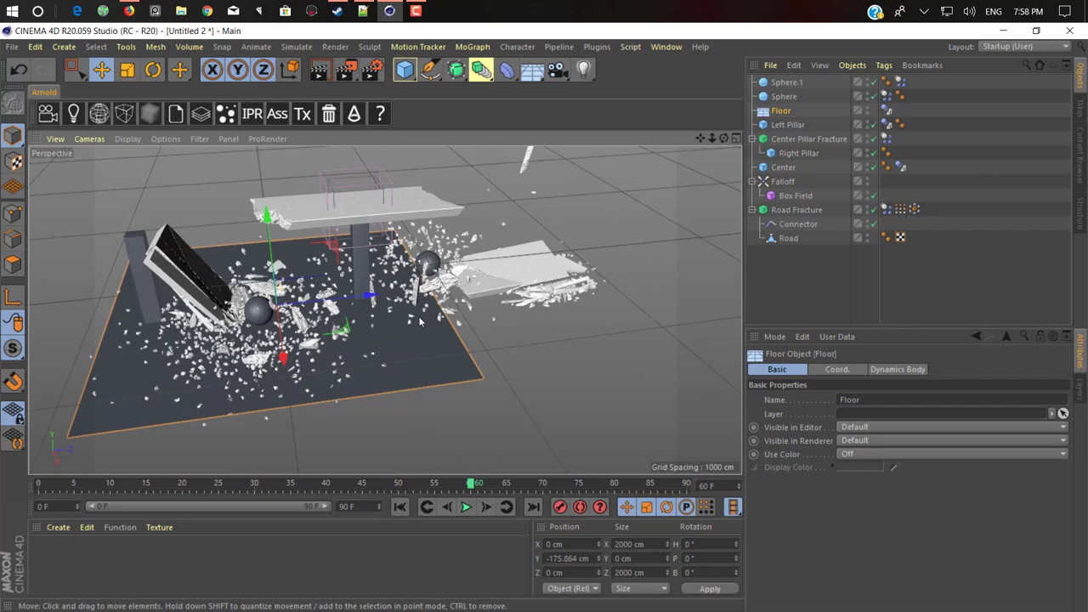
{"action": "left_click_drag", "start_coordinate": [419, 322], "coordinate": [334, 237], "text": "alt"}
{"action": "scroll", "coordinate": [334, 233], "scroll_direction": "up", "scroll_amount": 2}
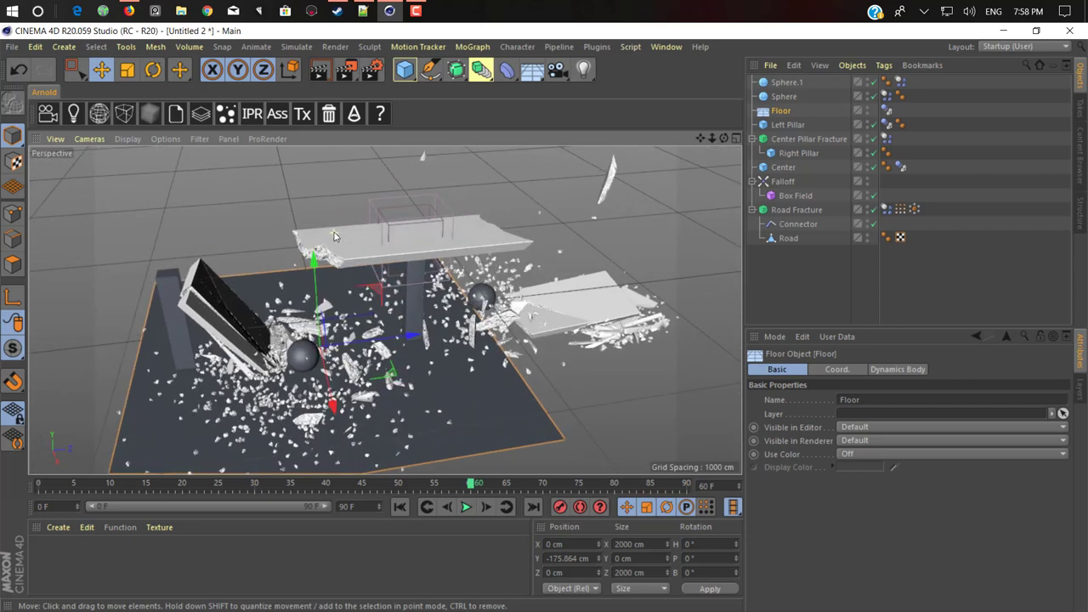
{"action": "left_click_drag", "start_coordinate": [168, 286], "coordinate": [183, 286], "text": "alt"}
{"action": "left_click_drag", "start_coordinate": [308, 293], "coordinate": [357, 289], "text": "alt"}
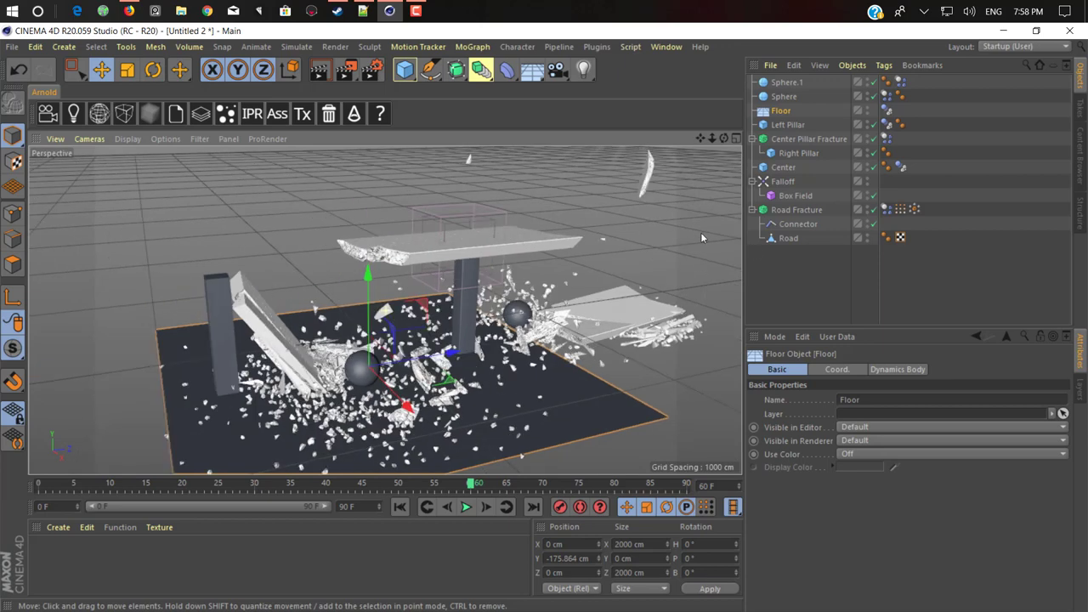
{"action": "left_click", "coordinate": [796, 210]}
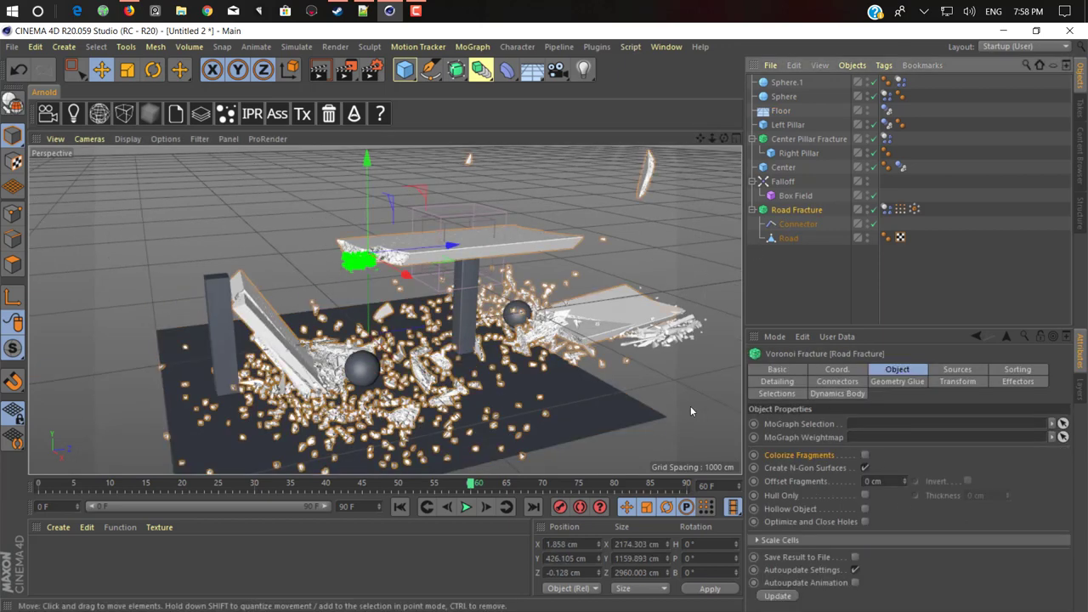
{"action": "left_click", "coordinate": [446, 395]}
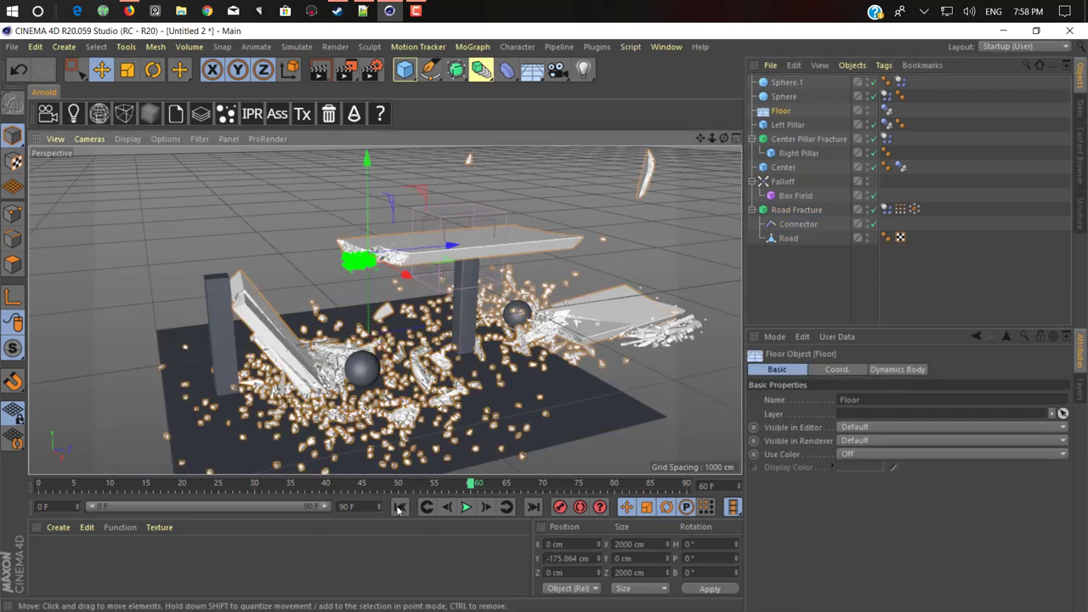
{"action": "left_click", "coordinate": [400, 507]}
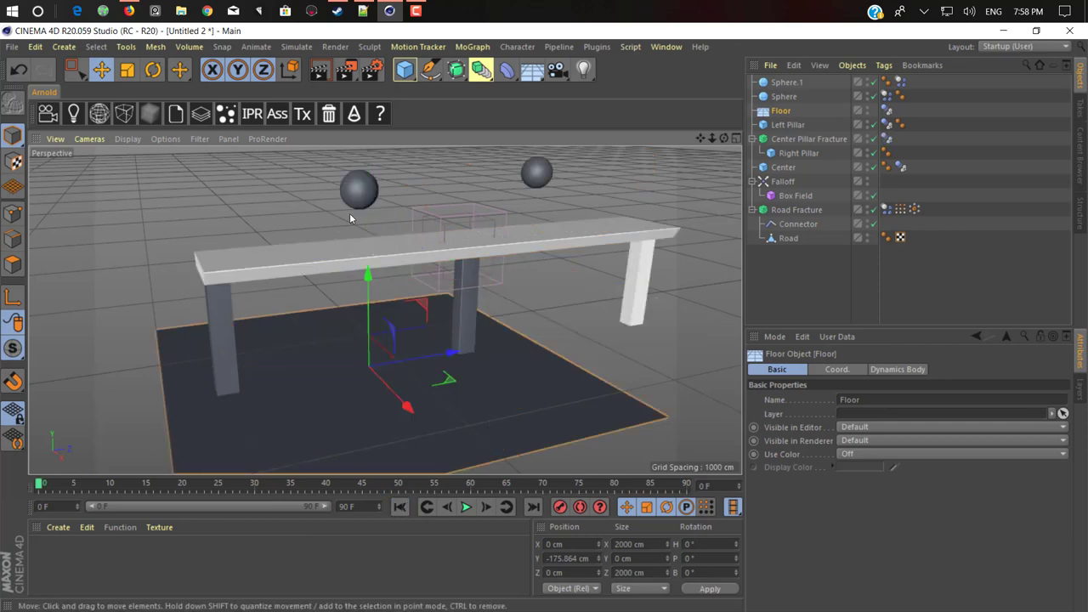
{"action": "scroll", "coordinate": [351, 217], "scroll_direction": "up", "scroll_amount": 2}
{"action": "scroll", "coordinate": [351, 218], "scroll_direction": "up", "scroll_amount": 5}
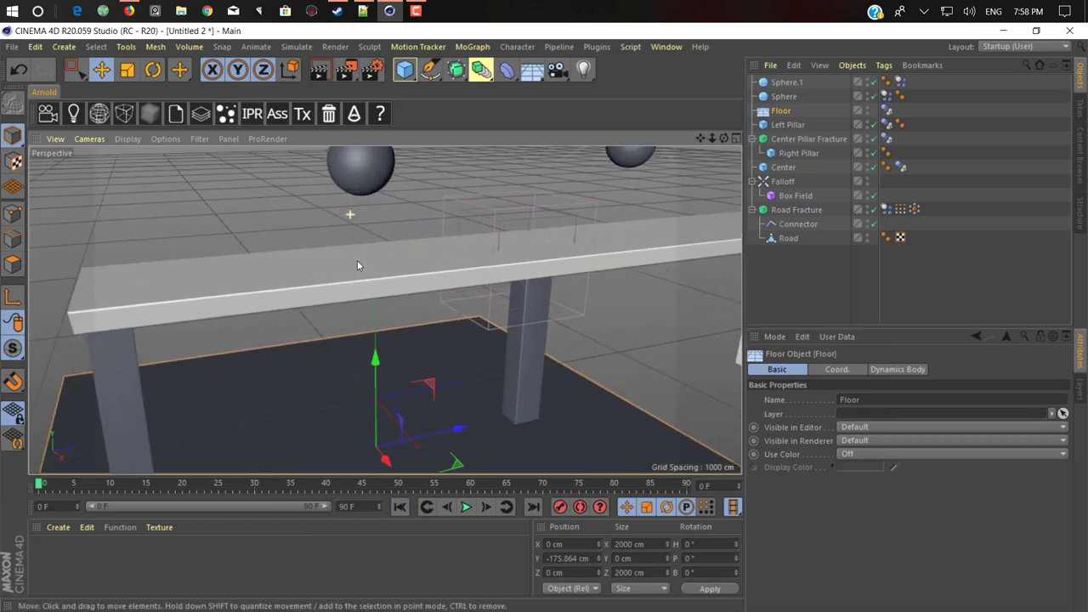
{"action": "scroll", "coordinate": [330, 262], "scroll_direction": "up", "scroll_amount": 2}
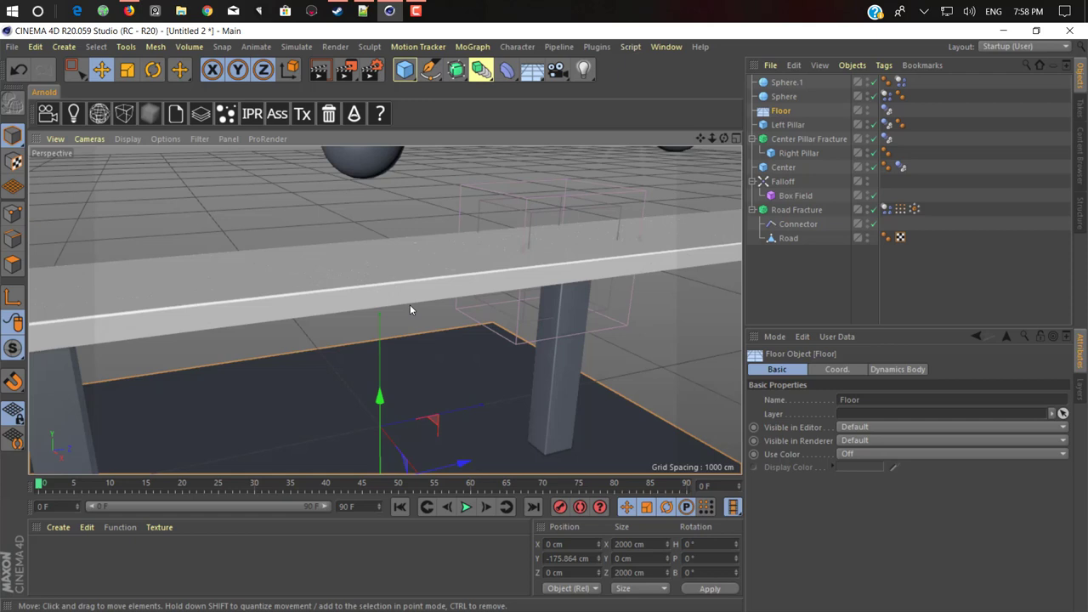
{"action": "left_click_drag", "start_coordinate": [410, 304], "coordinate": [264, 219], "text": "alt"}
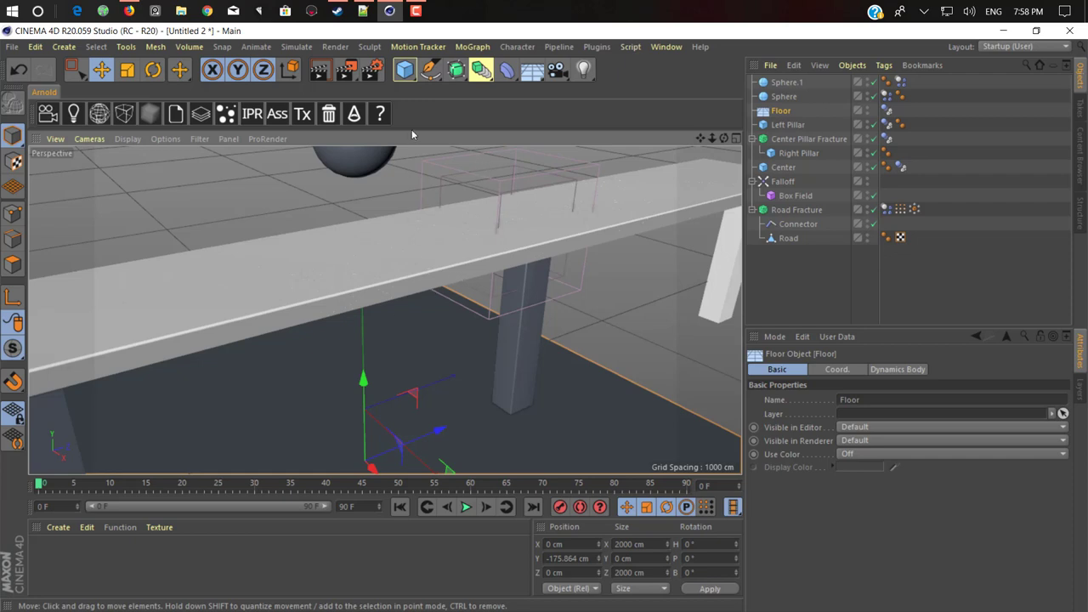
{"action": "left_click", "coordinate": [472, 47]}
{"action": "mouse_move", "coordinate": [519, 48]}
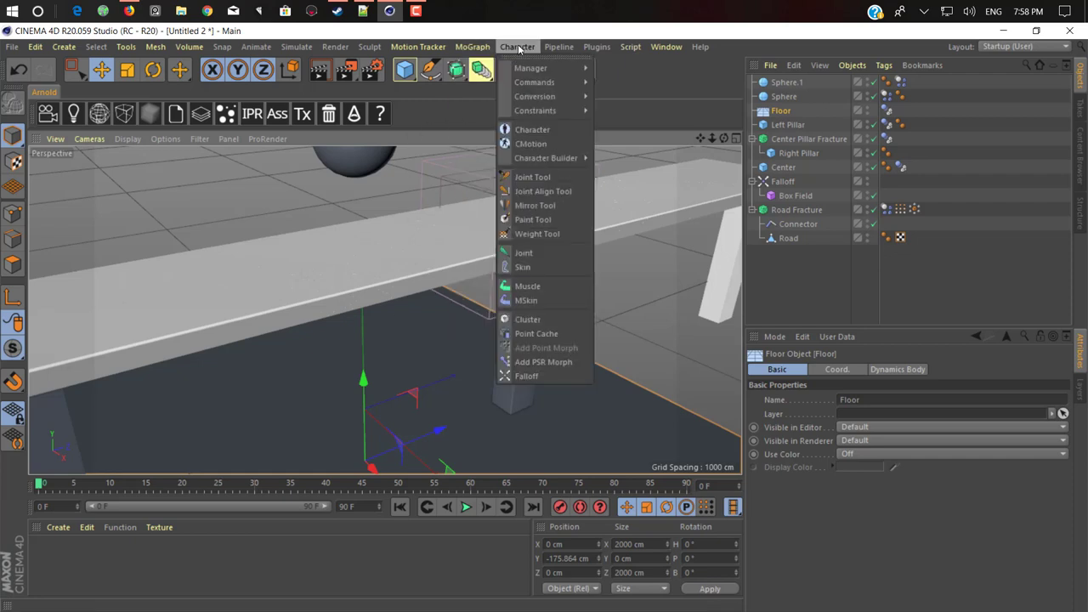
{"action": "left_click", "coordinate": [812, 283]}
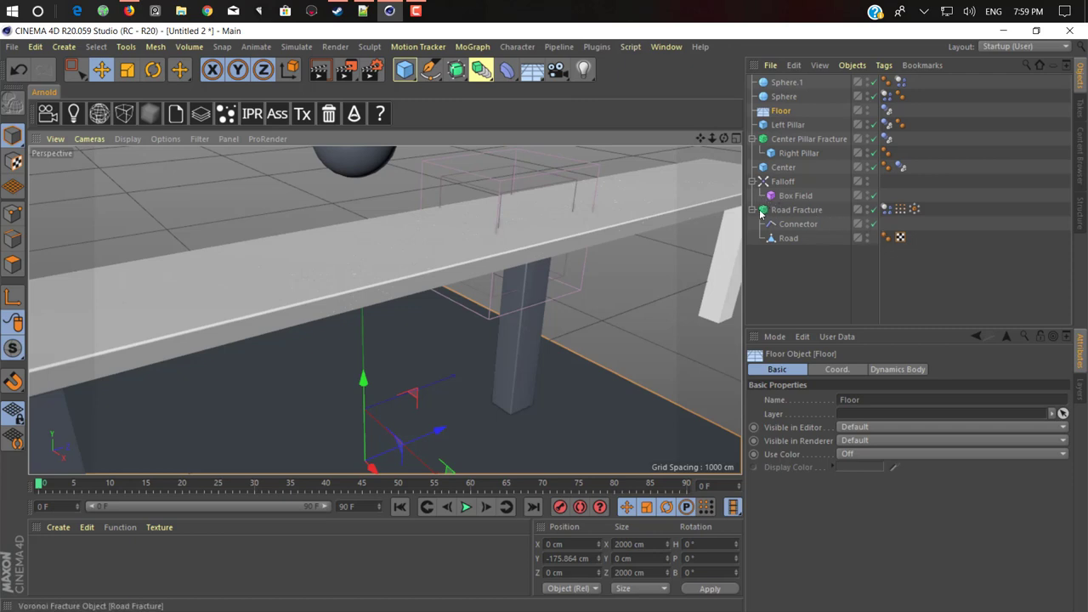
Step: Make Road Fracture editable, expand its hierarchy of fragments, and briefly test-play the simulation
{"action": "left_click", "coordinate": [794, 211]}
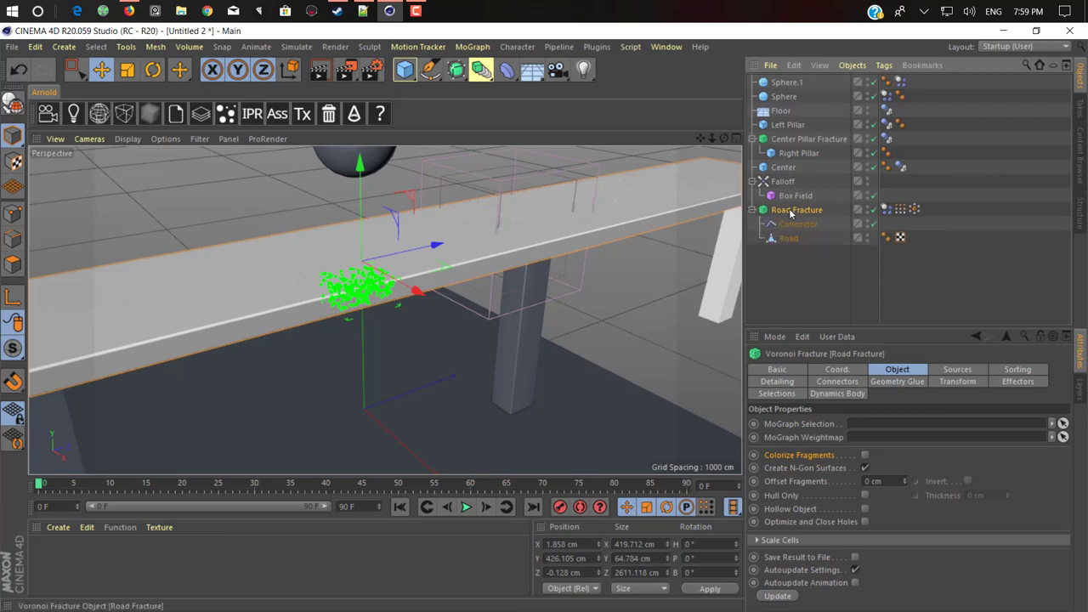
{"action": "key", "text": "c"}
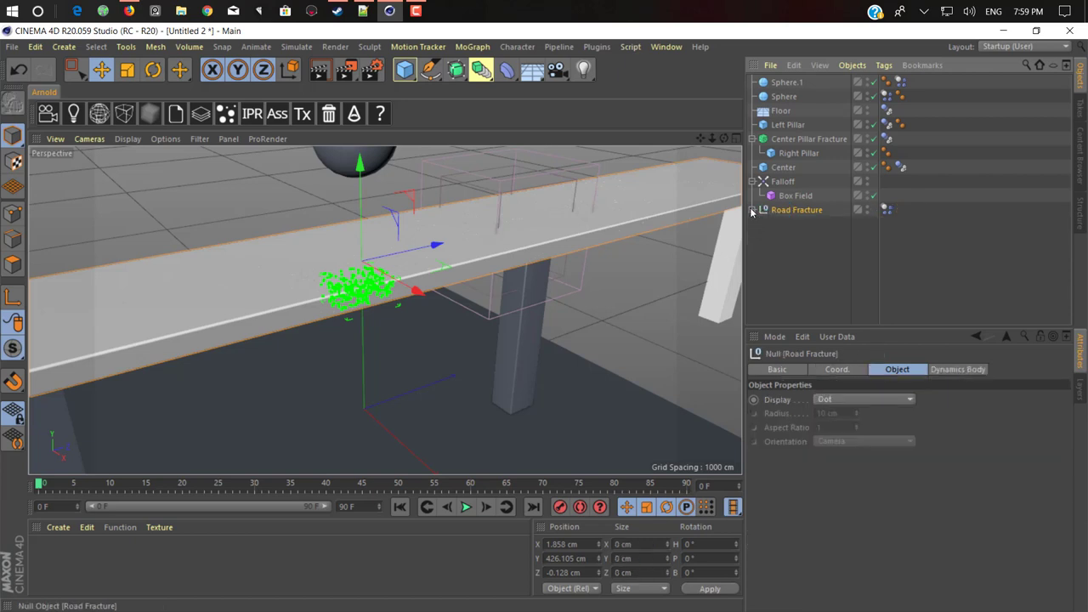
{"action": "left_click", "coordinate": [752, 210]}
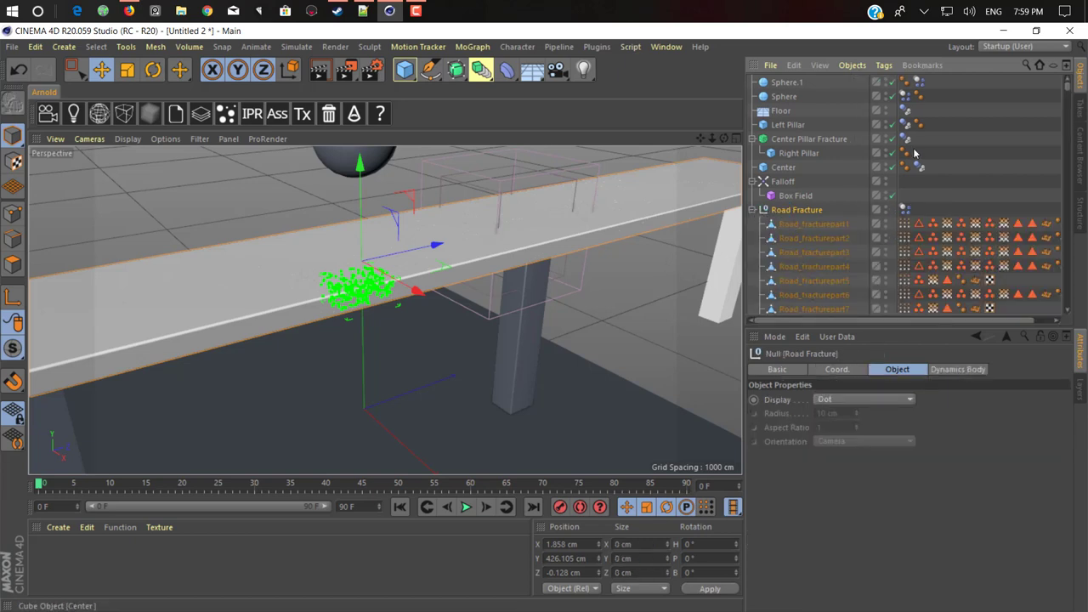
{"action": "scroll", "coordinate": [830, 206], "scroll_direction": "down", "scroll_amount": 10}
{"action": "scroll", "coordinate": [830, 203], "scroll_direction": "up", "scroll_amount": 10}
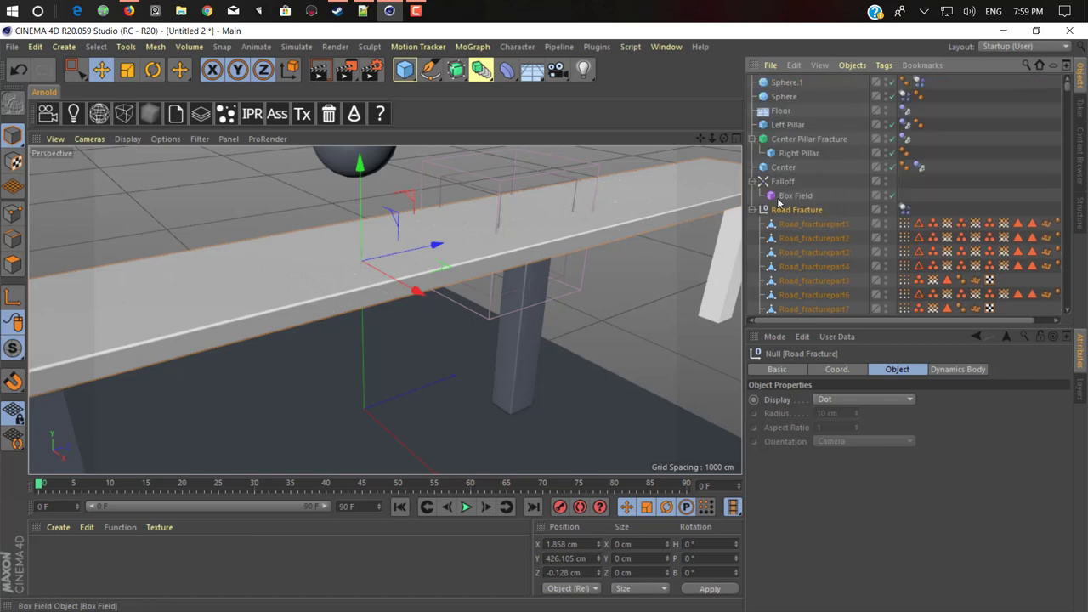
{"action": "left_click", "coordinate": [465, 508]}
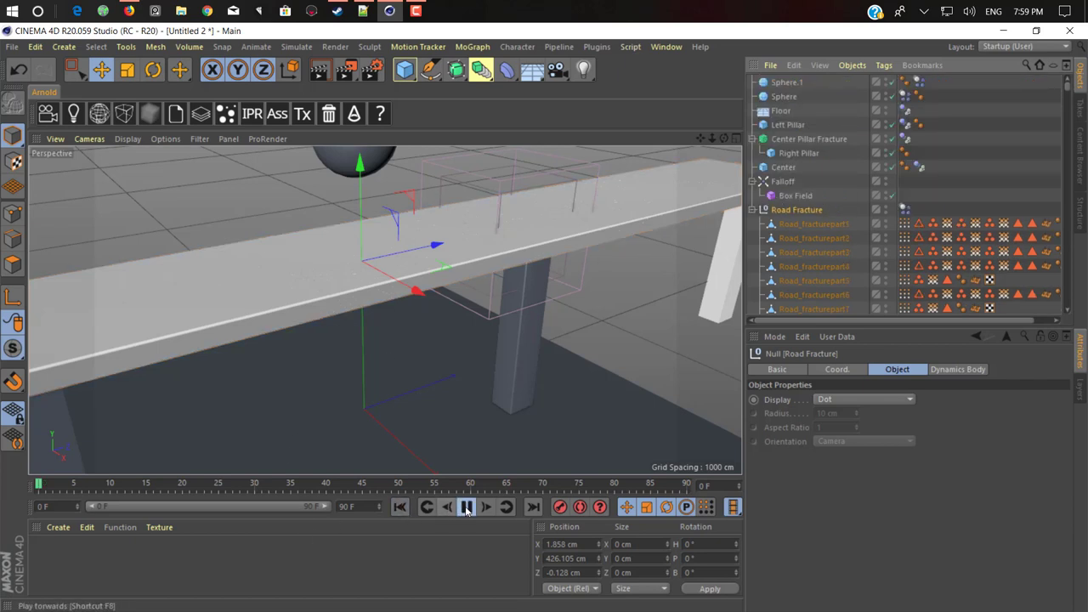
{"action": "left_click", "coordinate": [468, 507]}
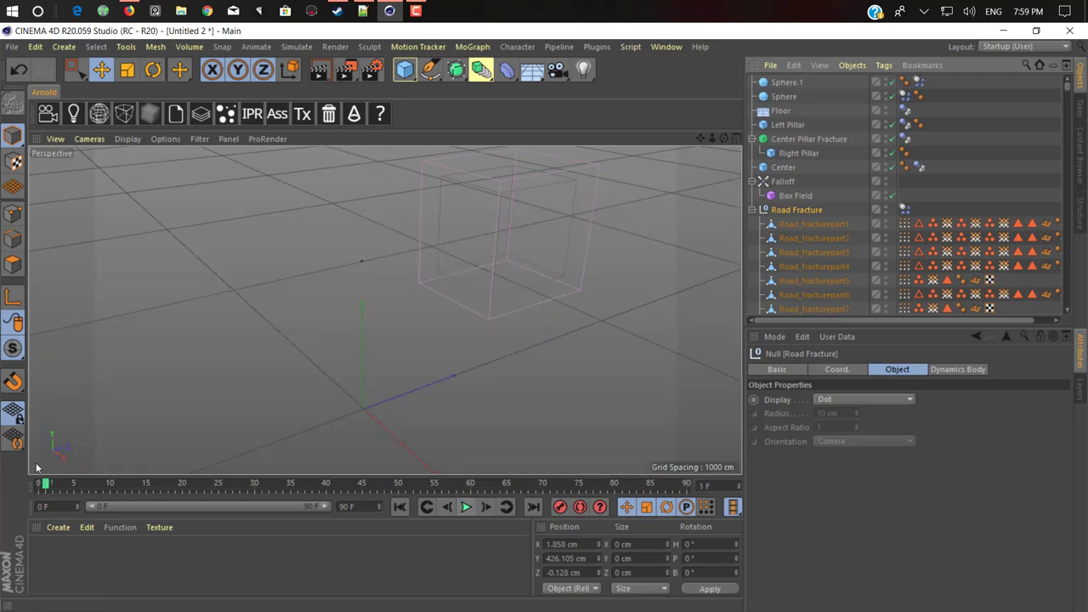
Step: Delete the Connectors Road null from the end of the Road Fracture hierarchy
{"action": "scroll", "coordinate": [861, 217], "scroll_direction": "down", "scroll_amount": 10}
{"action": "scroll", "coordinate": [865, 229], "scroll_direction": "down", "scroll_amount": 15}
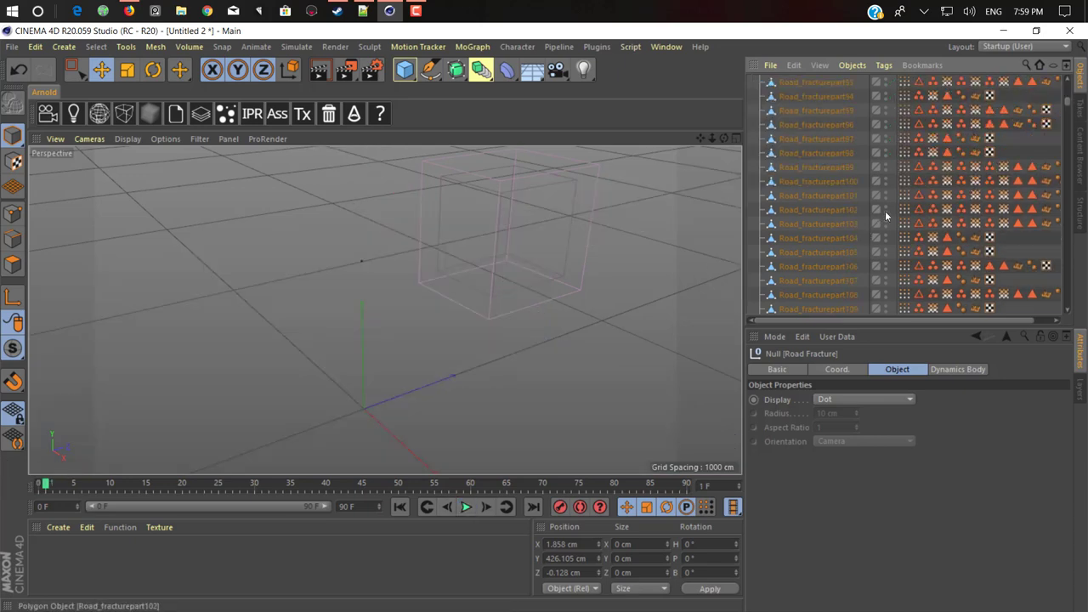
{"action": "left_click_drag", "start_coordinate": [1071, 108], "coordinate": [1068, 319]}
{"action": "left_click", "coordinate": [799, 279]}
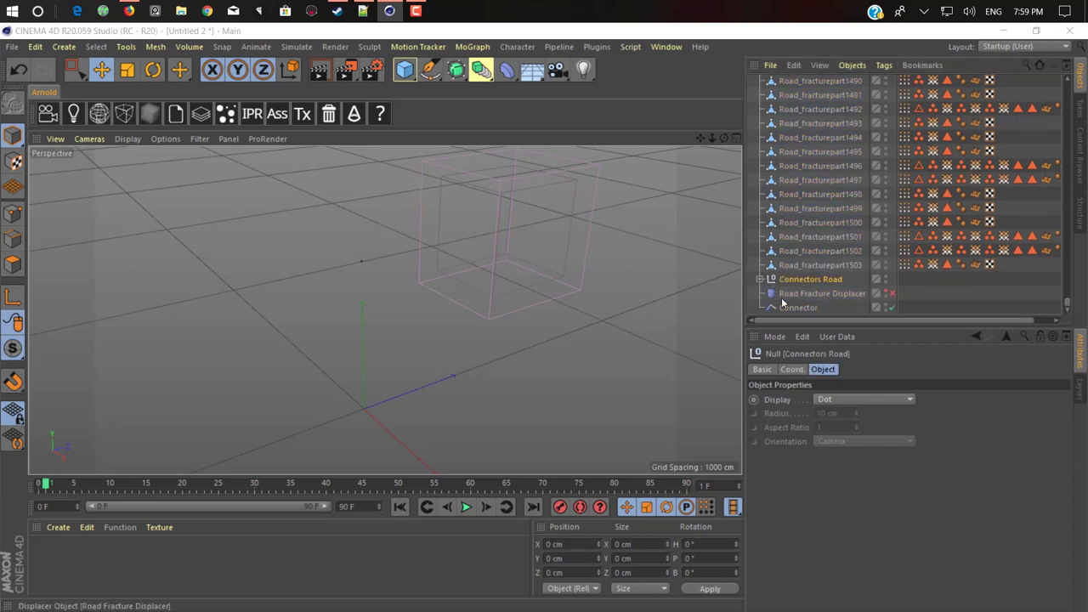
{"action": "key", "text": "Delete"}
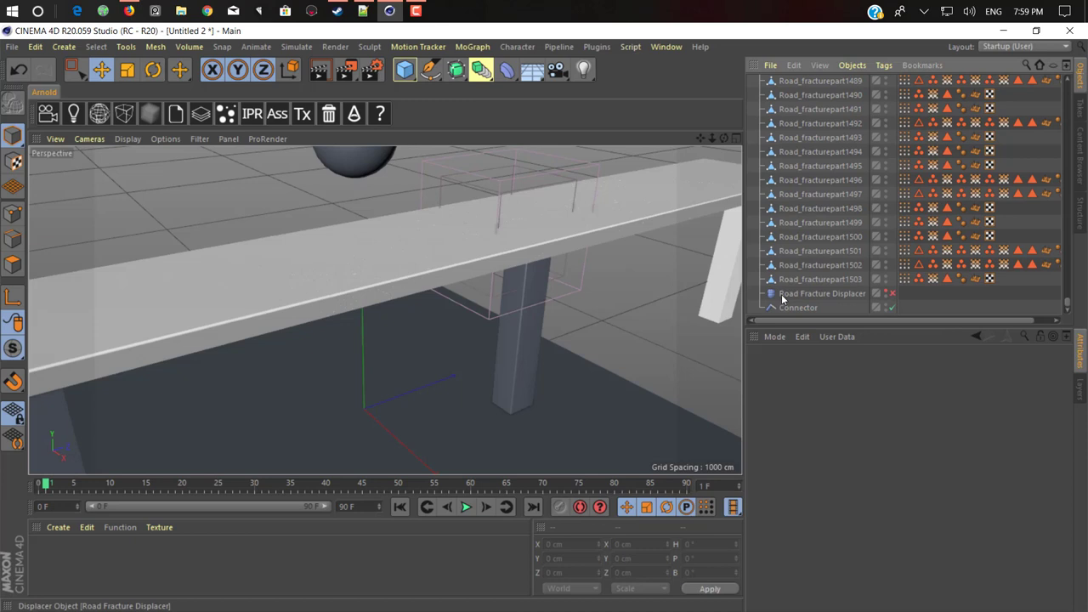
Step: Review the object, shading and falloff settings of the Road Fracture Displacer
{"action": "left_click", "coordinate": [782, 295]}
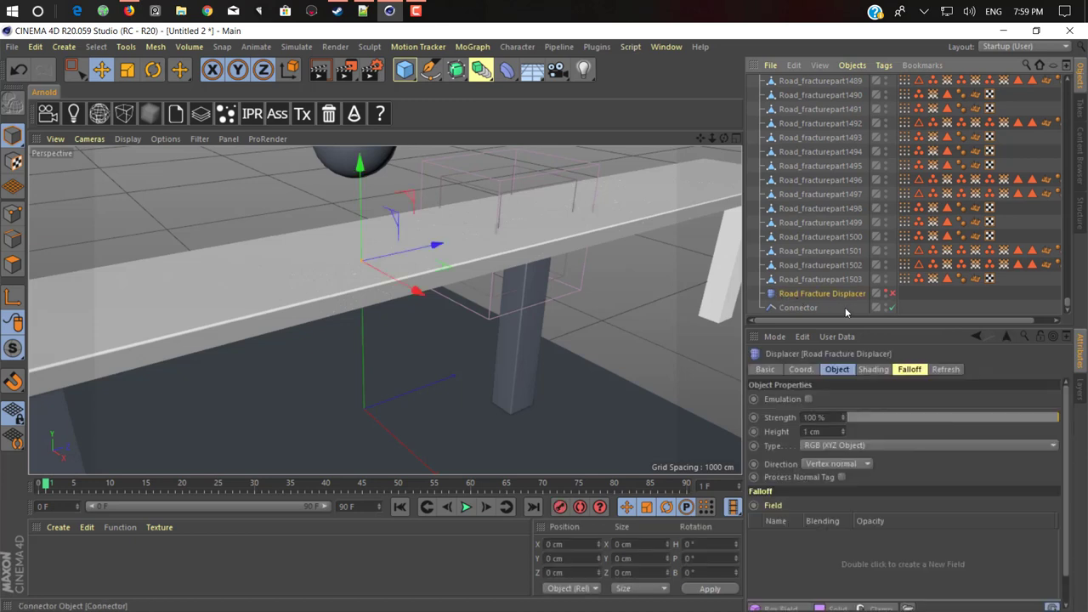
{"action": "left_click", "coordinate": [871, 370]}
{"action": "left_click", "coordinate": [903, 370]}
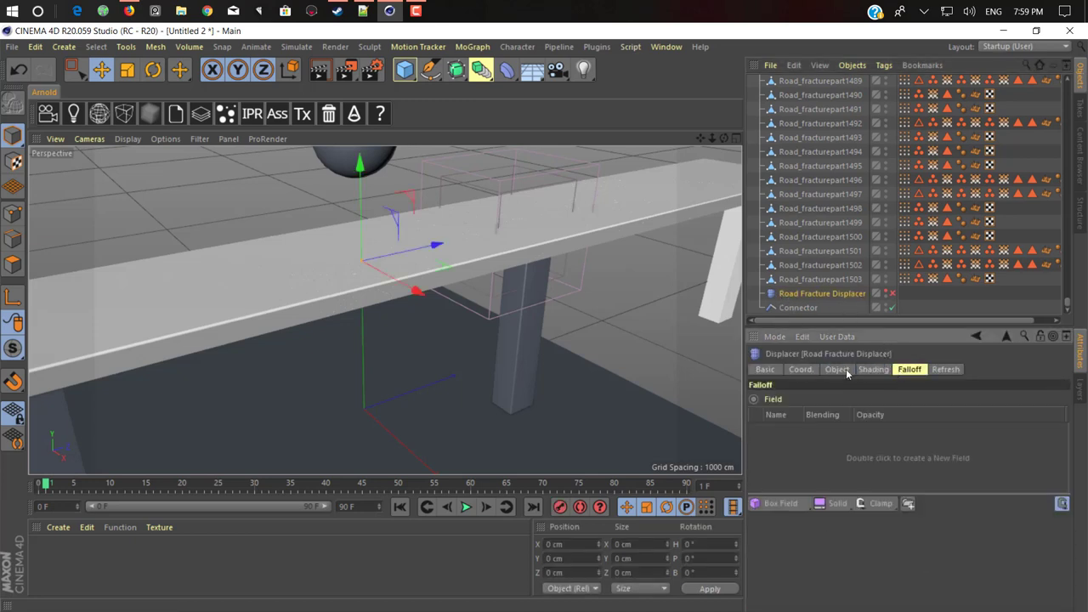
{"action": "left_click", "coordinate": [840, 370]}
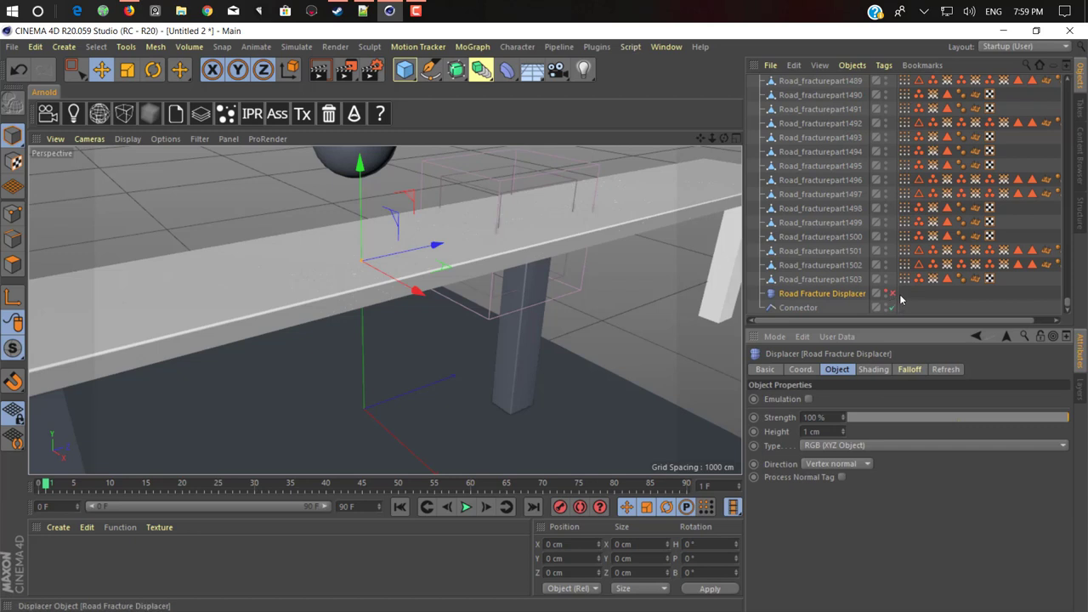
Step: Play the simulation to frame 37, inspect the breaking road fragments from other angles, and return to the first frame
{"action": "left_click", "coordinate": [466, 507]}
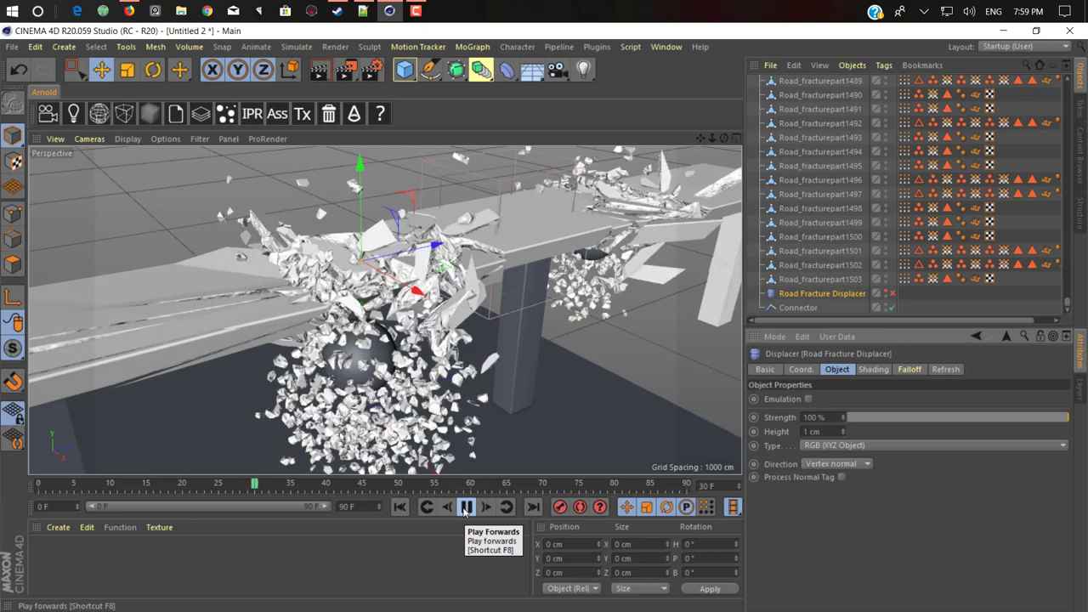
{"action": "left_click", "coordinate": [465, 508]}
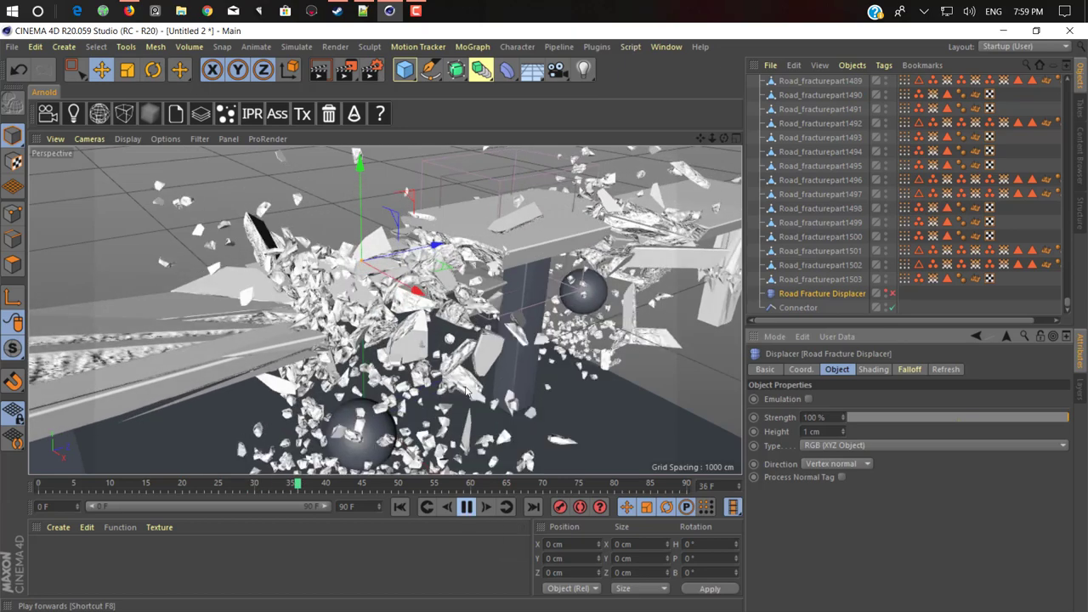
{"action": "left_click_drag", "start_coordinate": [473, 335], "coordinate": [411, 386], "text": "alt"}
{"action": "left_click", "coordinate": [411, 386]}
{"action": "middle_click_drag", "start_coordinate": [338, 399], "coordinate": [405, 321], "text": "alt"}
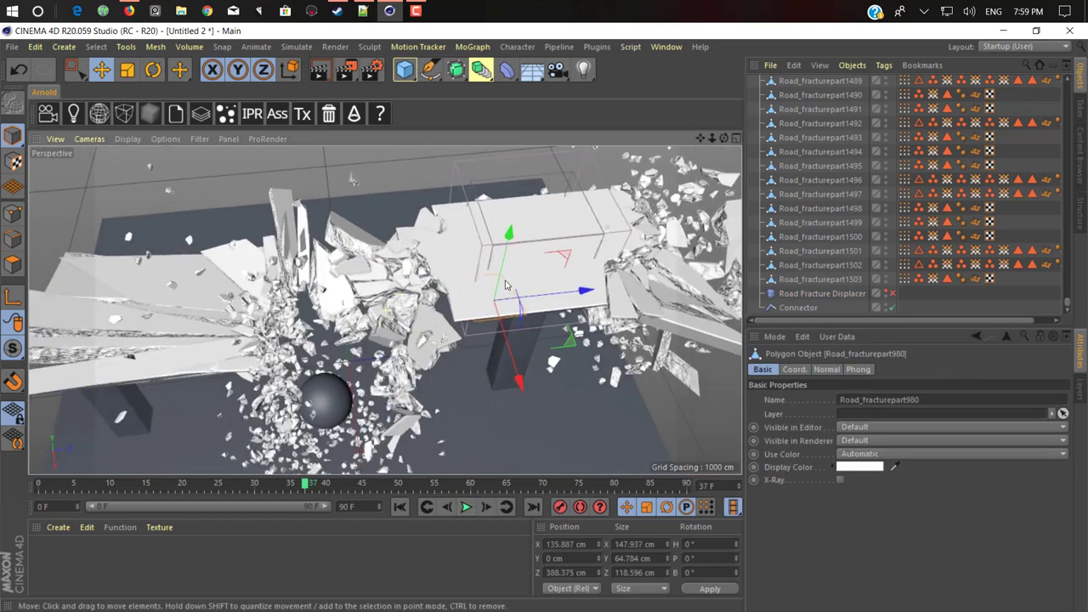
{"action": "left_click_drag", "start_coordinate": [333, 301], "coordinate": [348, 280], "text": "alt"}
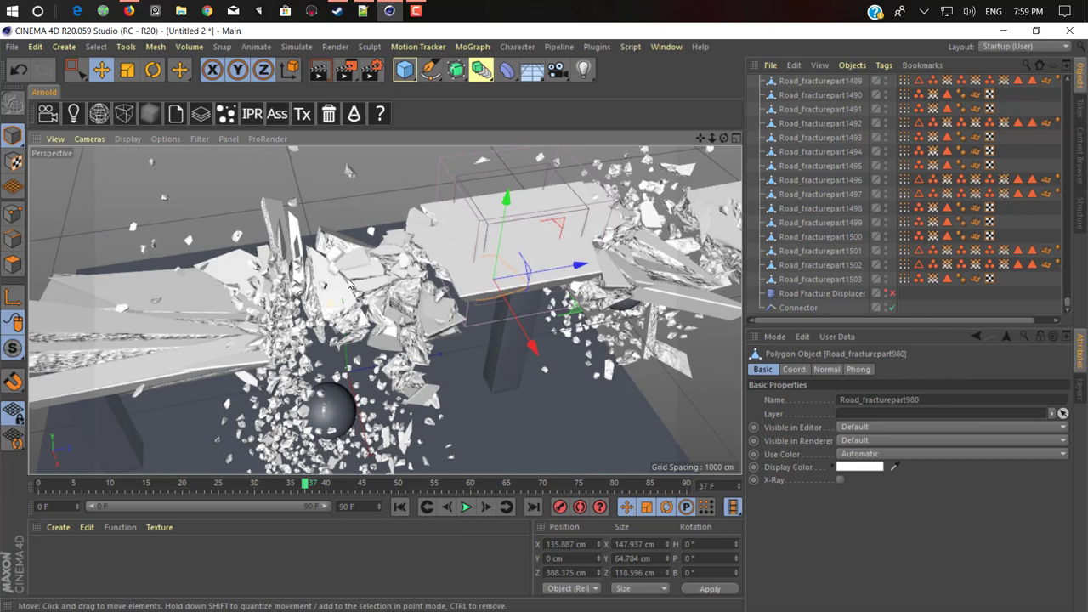
{"action": "left_click", "coordinate": [399, 506]}
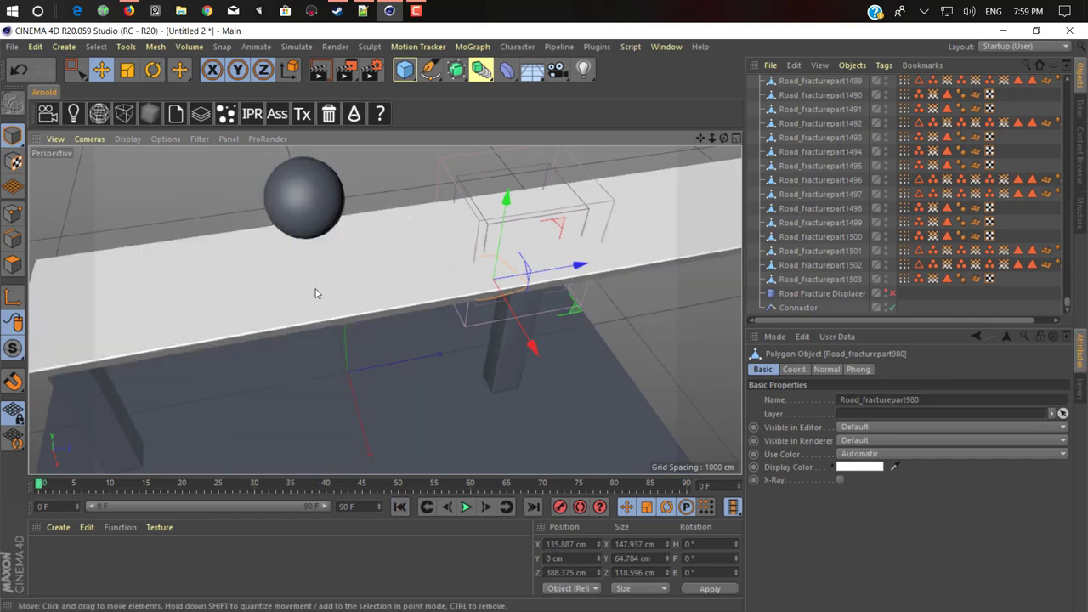
Step: Use Live Selection to pick the road fragments at the road's front edge near the sphere's impact area
{"action": "left_click_drag", "start_coordinate": [340, 285], "coordinate": [371, 286], "text": "alt"}
{"action": "left_click_drag", "start_coordinate": [294, 305], "coordinate": [368, 280], "text": "alt"}
{"action": "left_click_drag", "start_coordinate": [473, 279], "coordinate": [457, 301], "text": "alt"}
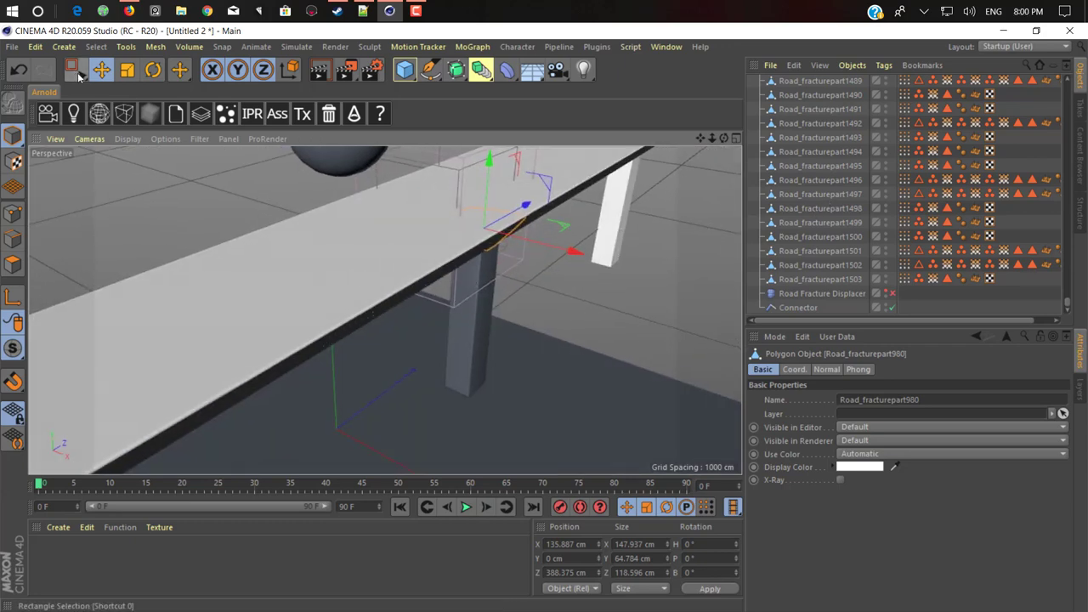
{"action": "mouse_move", "coordinate": [75, 70]}
{"action": "left_mouse_down"}
{"action": "mouse_move", "coordinate": [151, 97]}
{"action": "mouse_move", "coordinate": [122, 118]}
{"action": "left_mouse_up"}
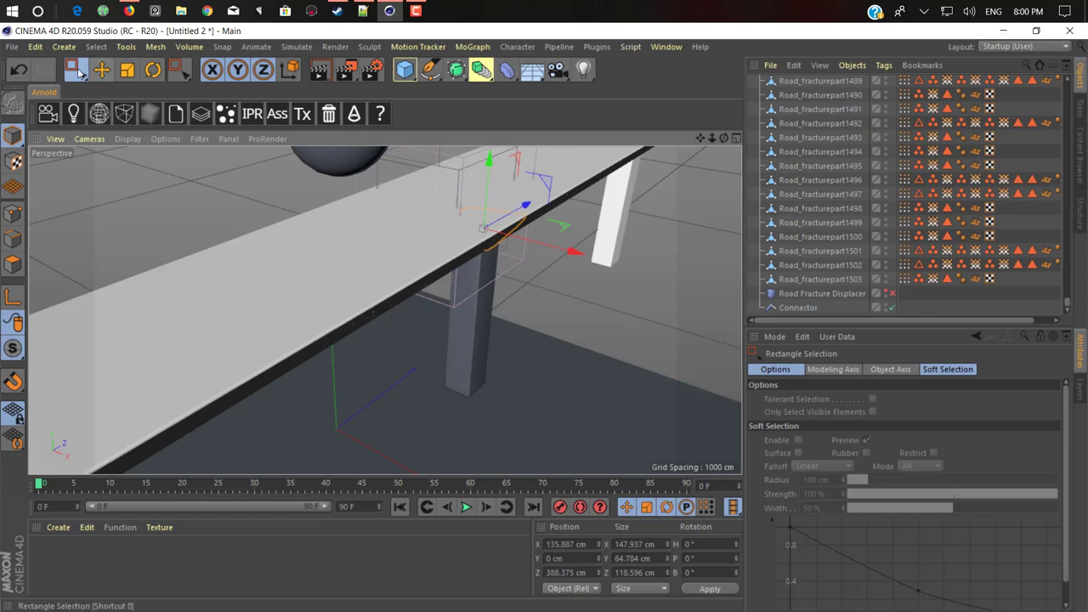
{"action": "left_click_drag", "start_coordinate": [75, 69], "coordinate": [136, 90]}
{"action": "left_click_drag", "start_coordinate": [397, 280], "coordinate": [363, 313], "text": "alt"}
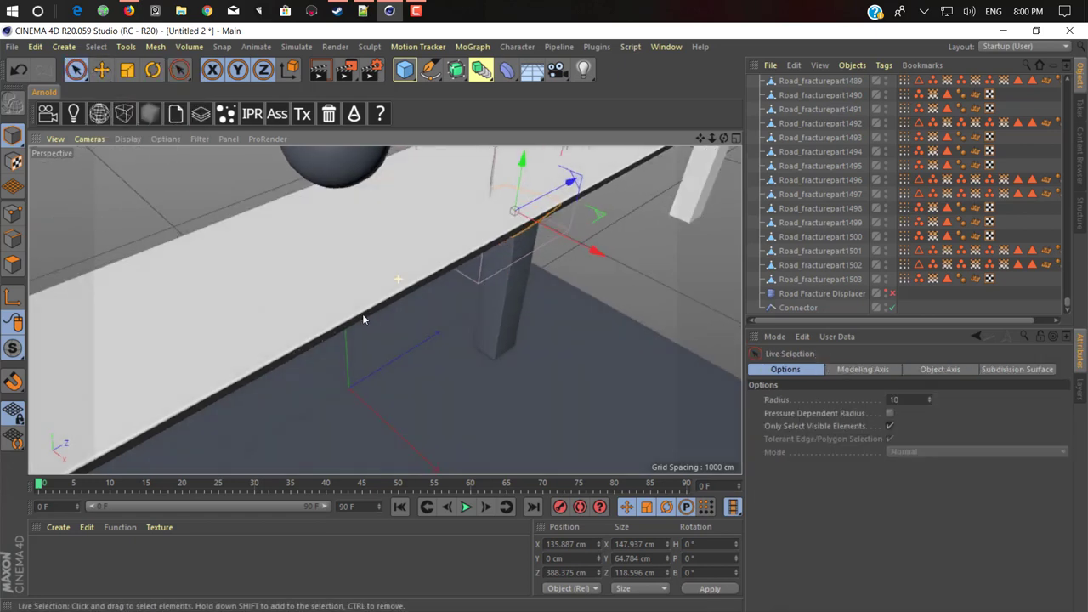
{"action": "left_click", "coordinate": [363, 314]}
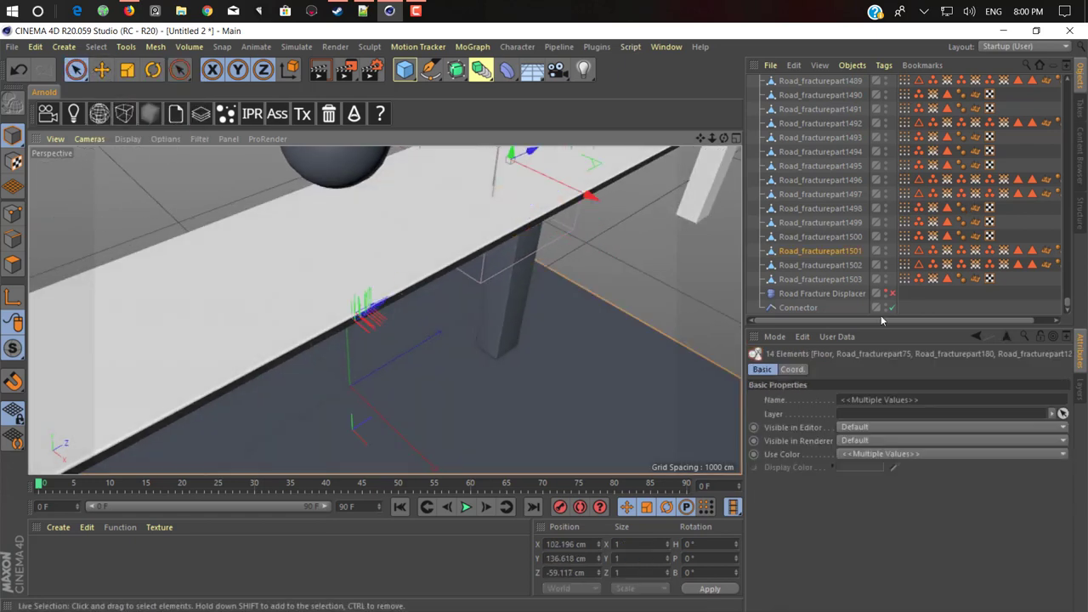
Step: Play the simulation to frame 22 and live-select the broken road fragments around the nearer sphere, excluding the sphere and the floor
{"action": "left_click", "coordinate": [466, 507]}
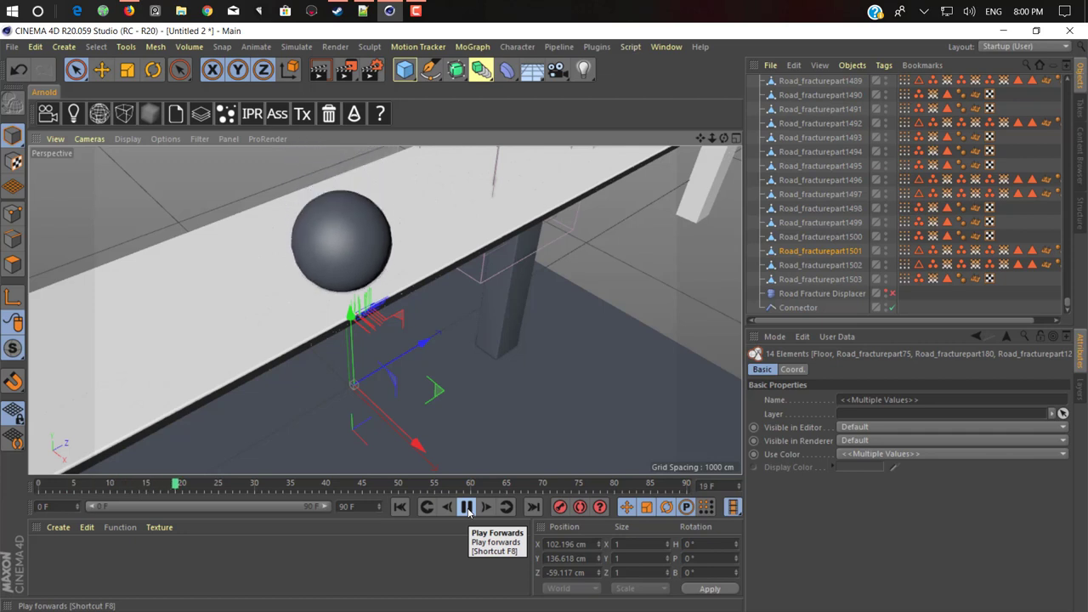
{"action": "key", "text": "F8"}
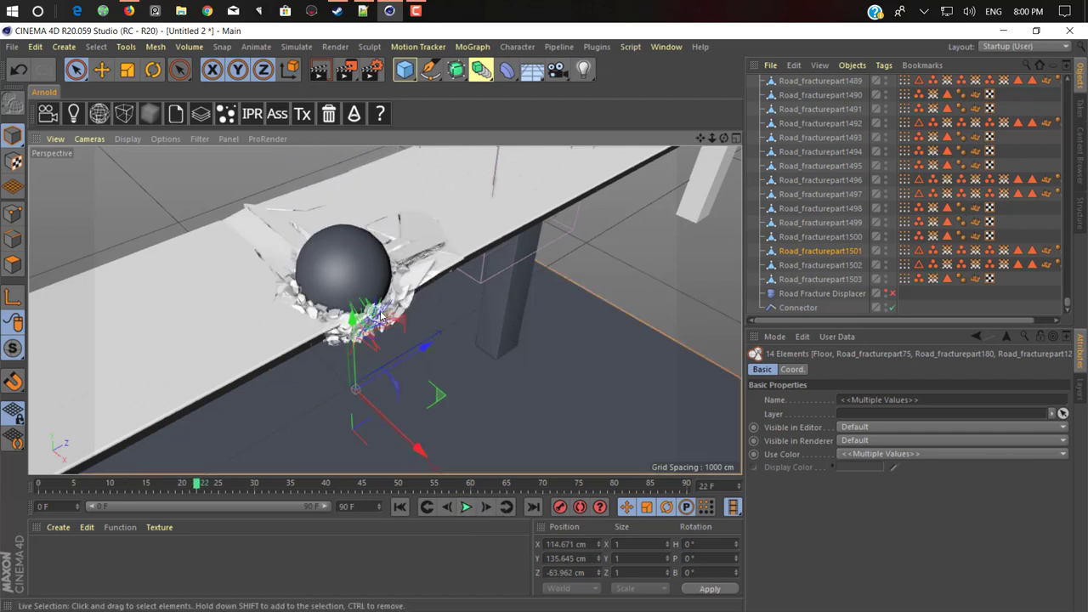
{"action": "mouse_move", "coordinate": [389, 306]}
{"action": "left_mouse_down"}
{"action": "mouse_move", "coordinate": [364, 316]}
{"action": "mouse_move", "coordinate": [317, 305]}
{"action": "left_mouse_up"}
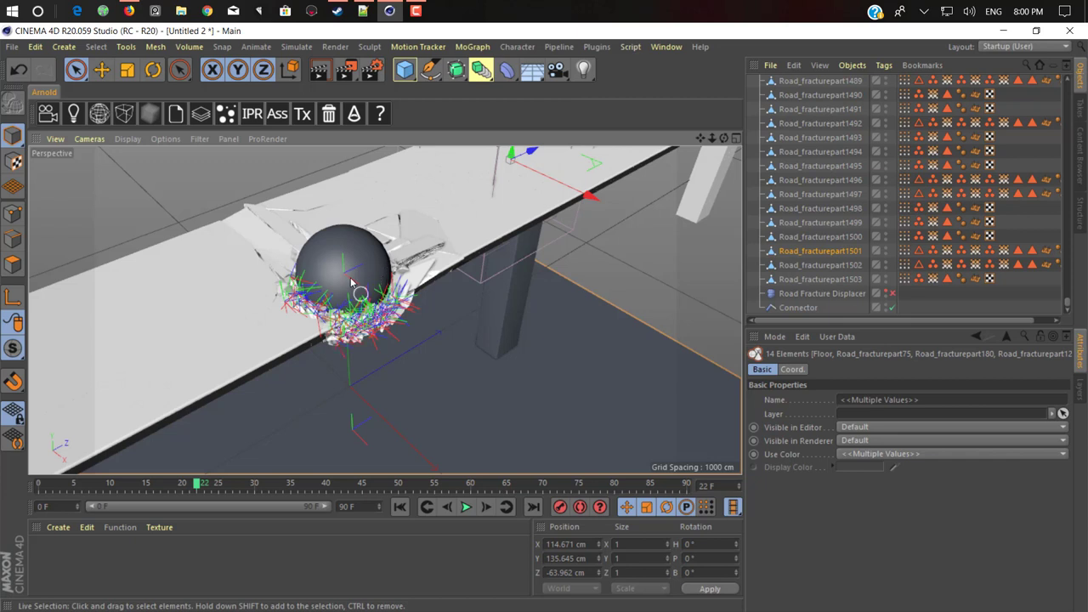
{"action": "left_click", "coordinate": [346, 274]}
{"action": "key", "text": "e"}
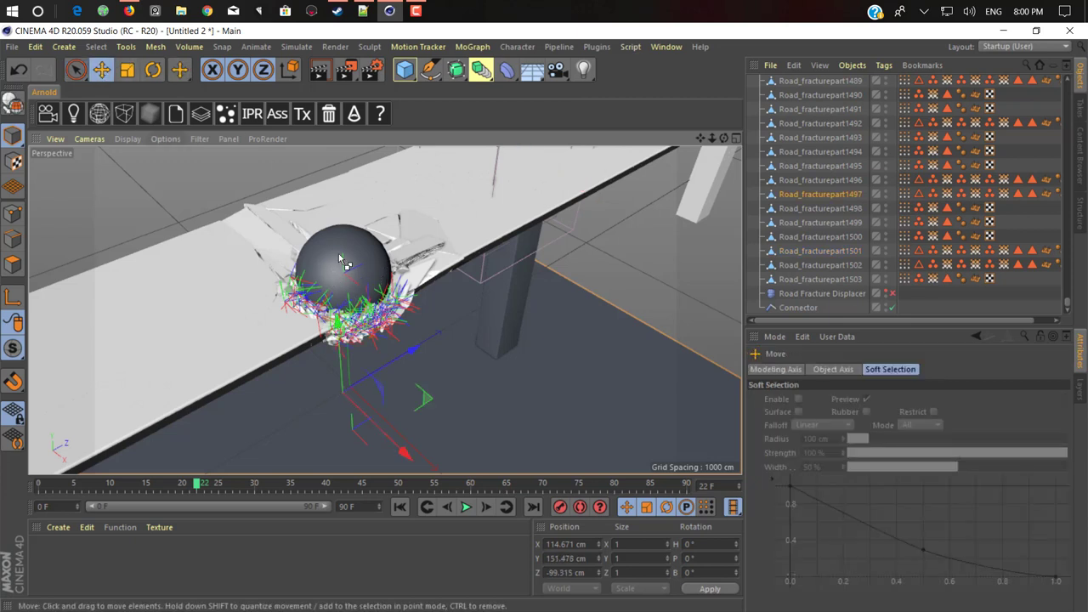
{"action": "left_click", "coordinate": [339, 257], "text": "ctrl"}
{"action": "left_click", "coordinate": [534, 397], "text": "ctrl"}
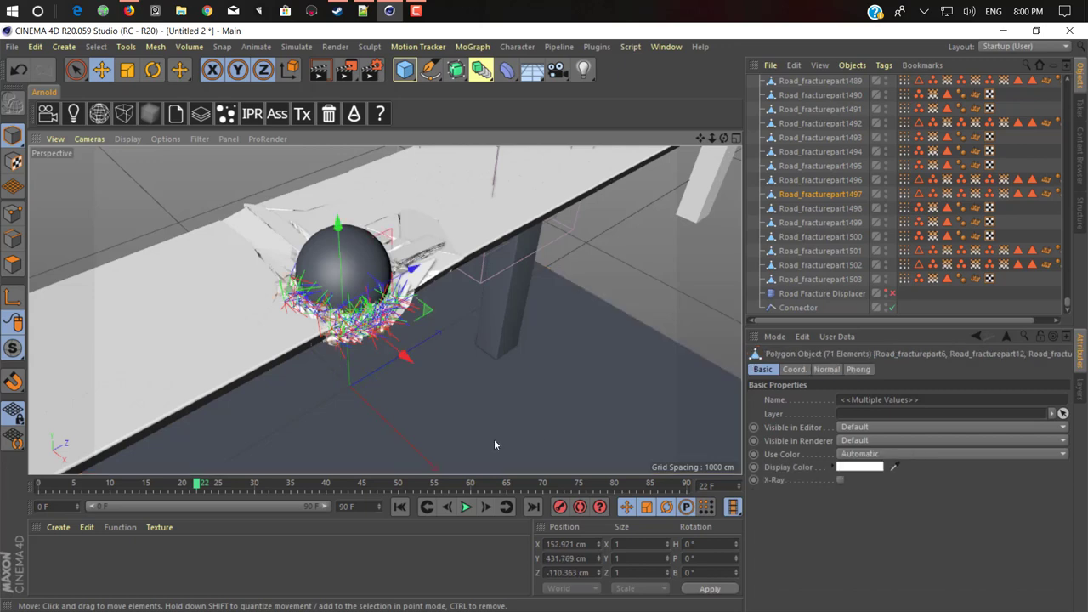
Step: Group the selected road fragments under a null and look for it in the object hierarchy
{"action": "left_click_drag", "start_coordinate": [368, 323], "coordinate": [445, 324], "text": "alt"}
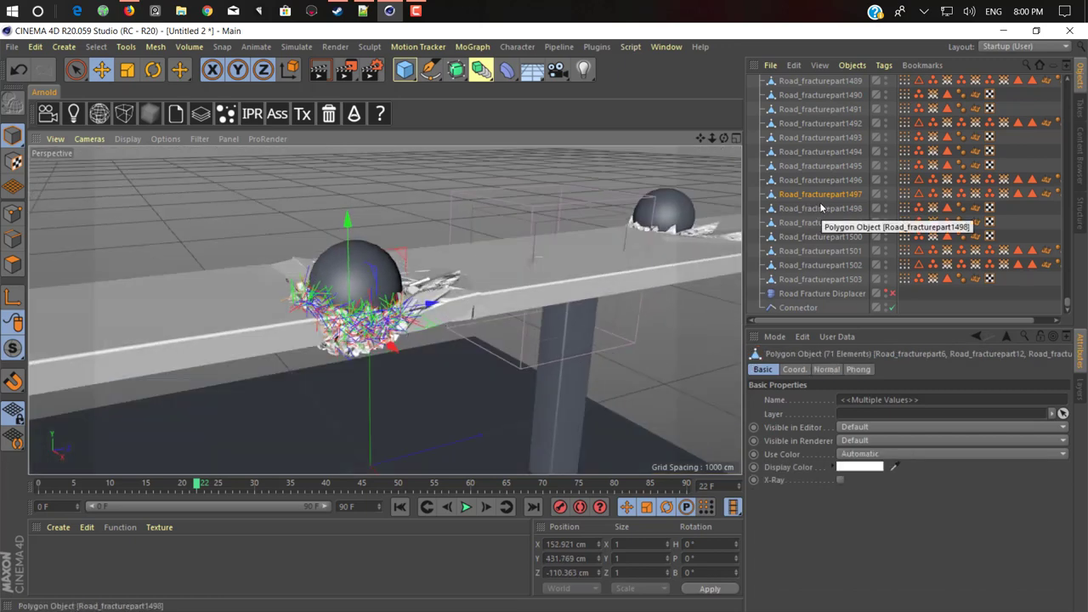
{"action": "key", "text": "Delete"}
{"action": "scroll", "coordinate": [819, 195], "scroll_direction": "up", "scroll_amount": 20}
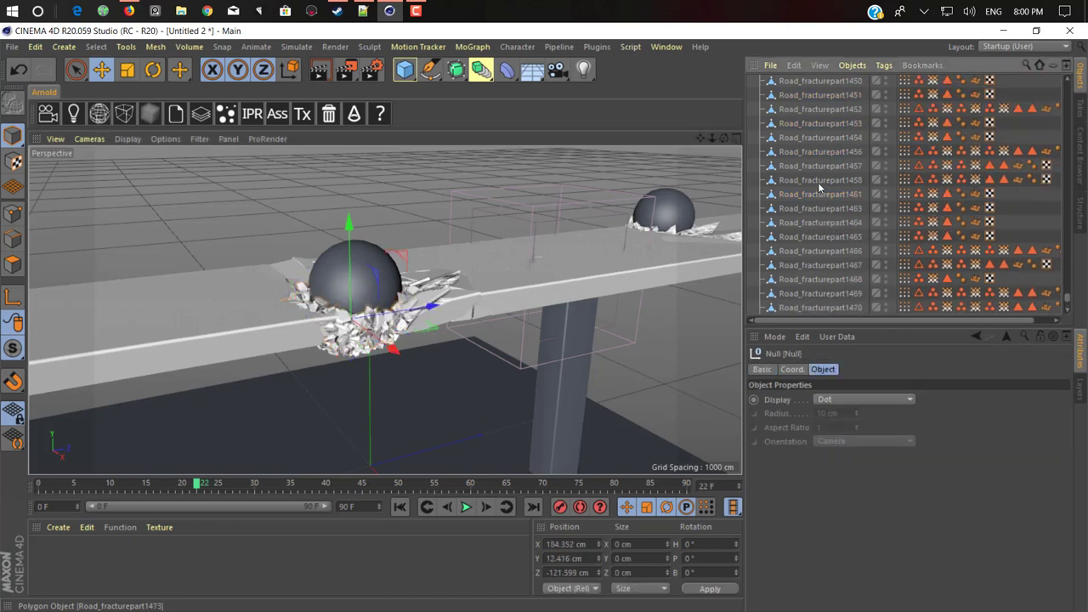
{"action": "scroll", "coordinate": [829, 190], "scroll_direction": "up", "scroll_amount": 20}
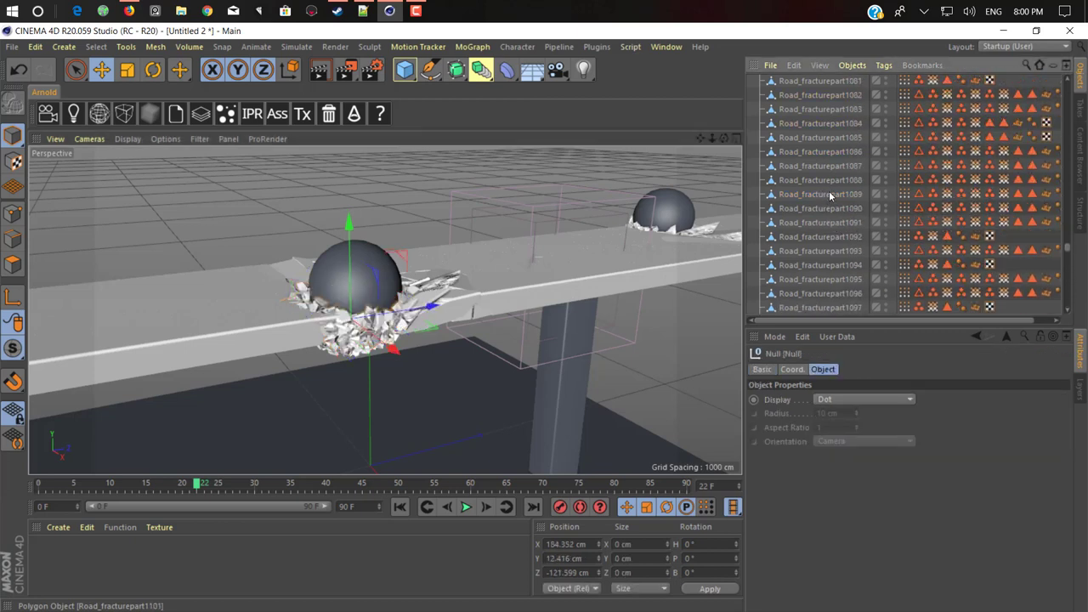
{"action": "scroll", "coordinate": [837, 195], "scroll_direction": "up", "scroll_amount": 20}
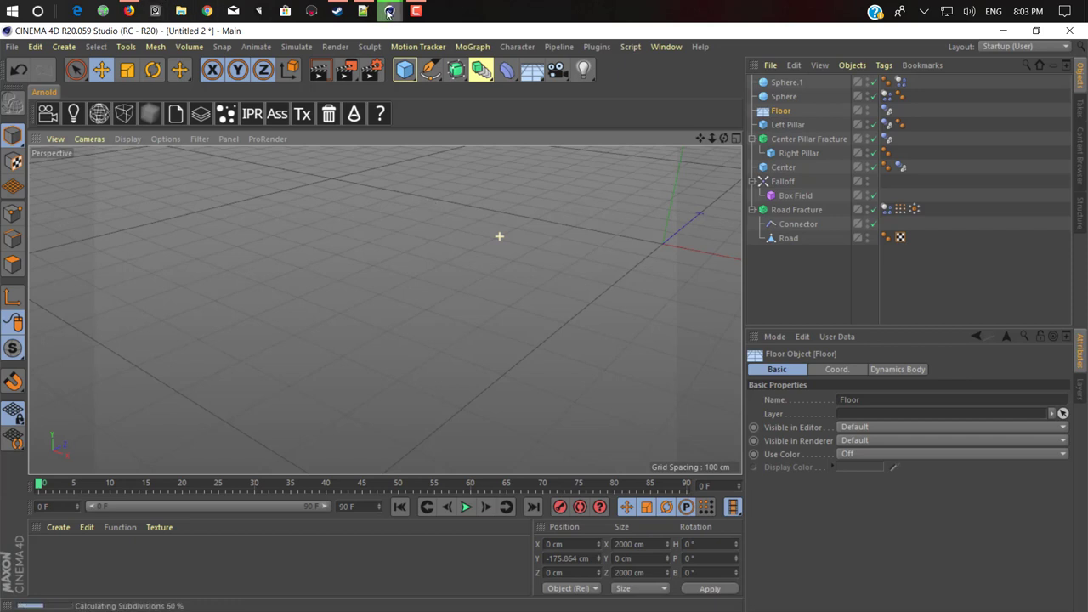
{"action": "mouse_move", "coordinate": [389, 11]}
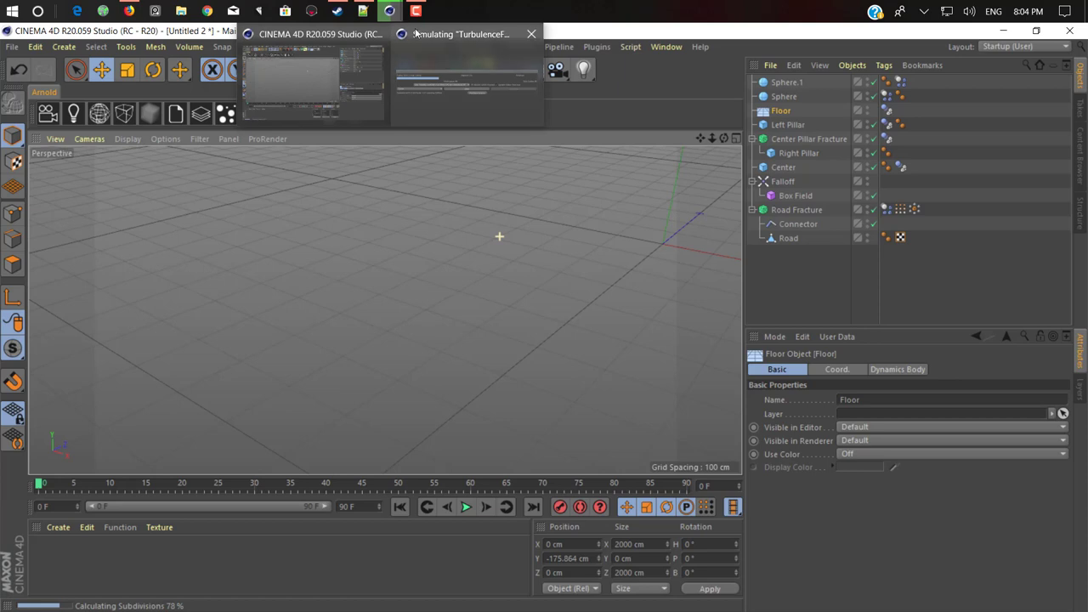